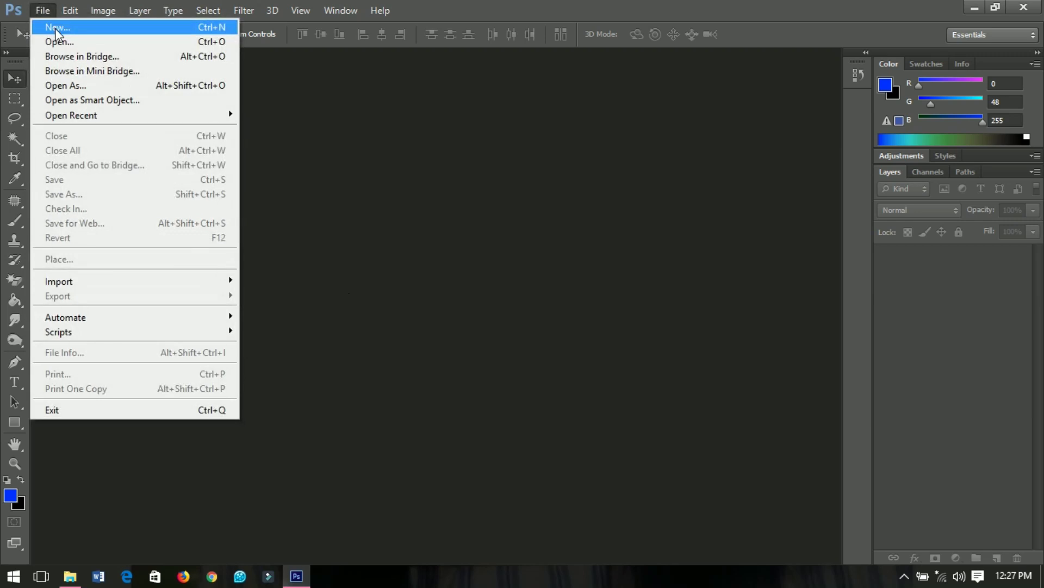
Create a new RGB document 4 inches wide and 6 inches high at 300 pixels/inch with a white background.
click(56, 30)
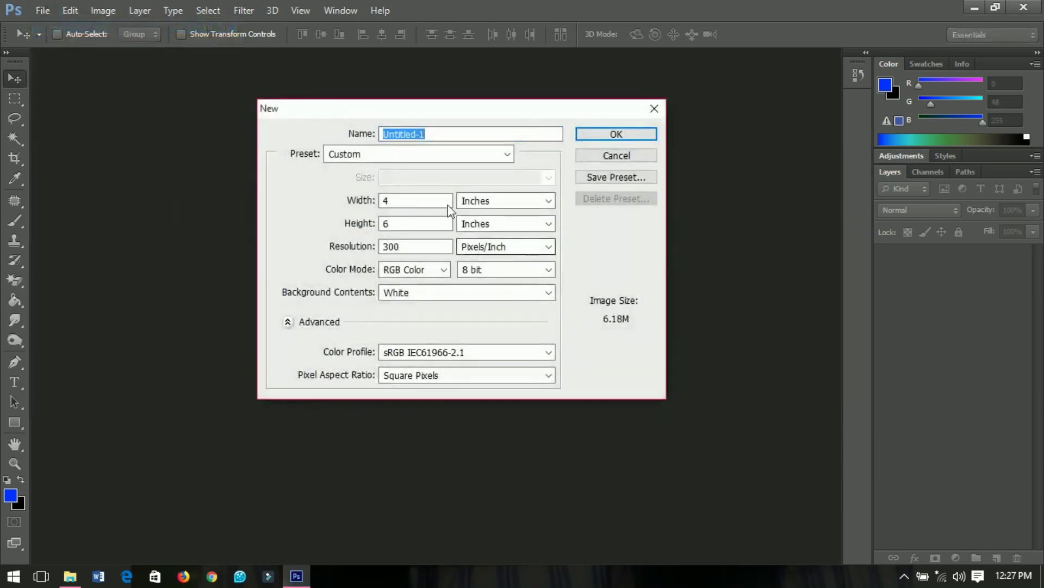
click(382, 206)
click(388, 224)
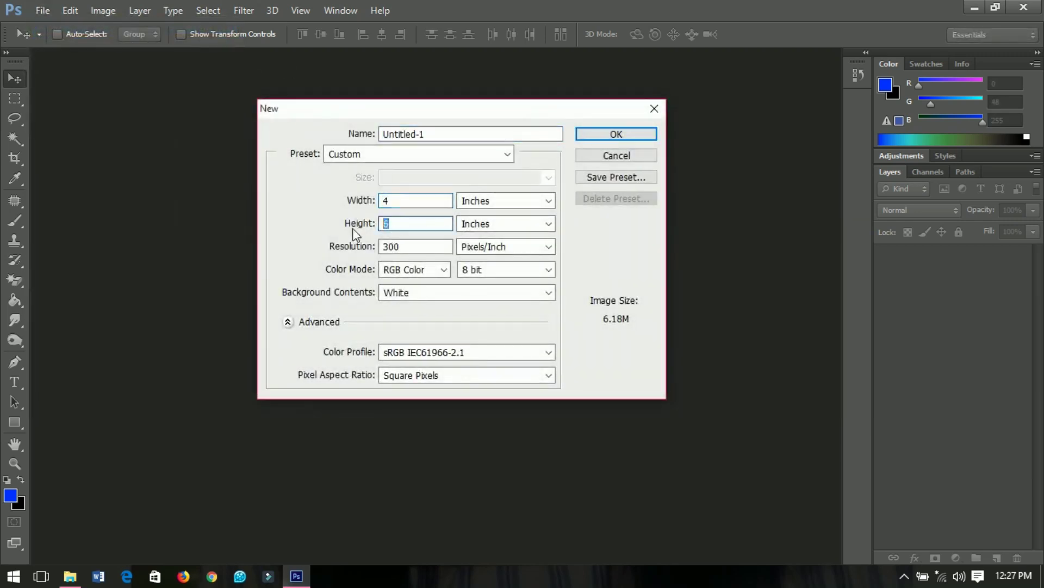
click(501, 200)
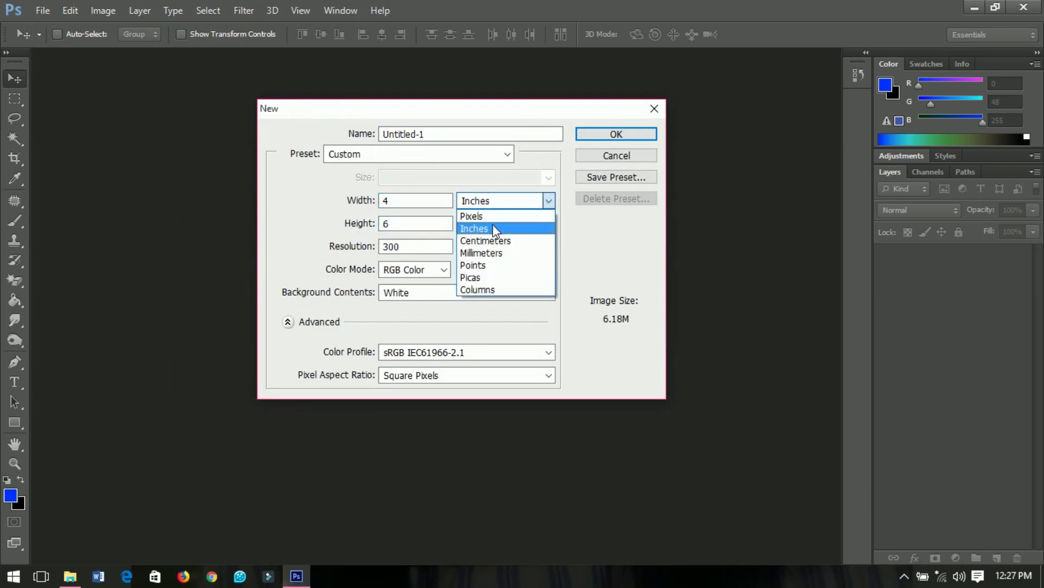
click(489, 226)
click(413, 200)
click(398, 224)
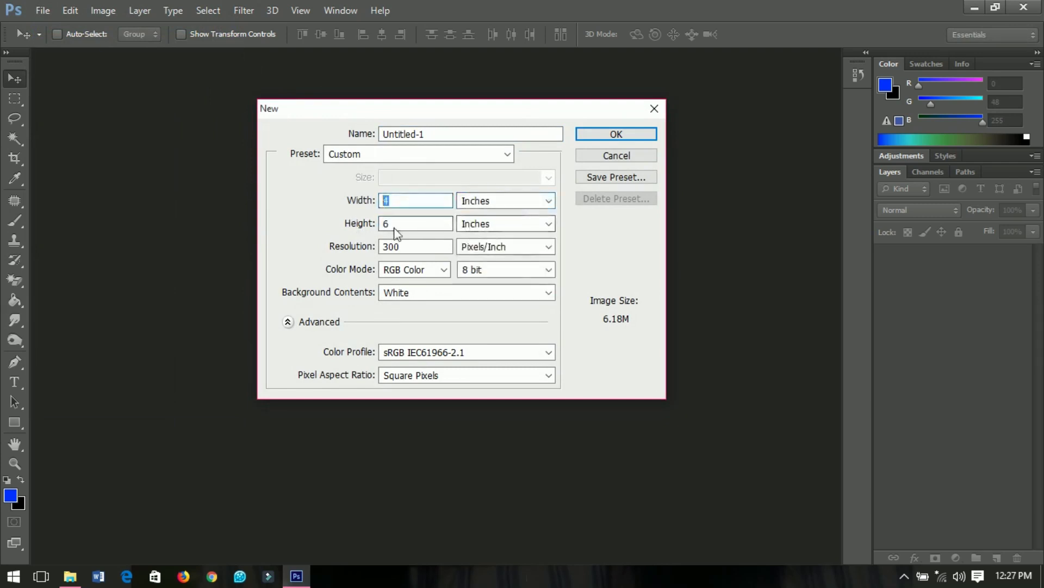
click(419, 248)
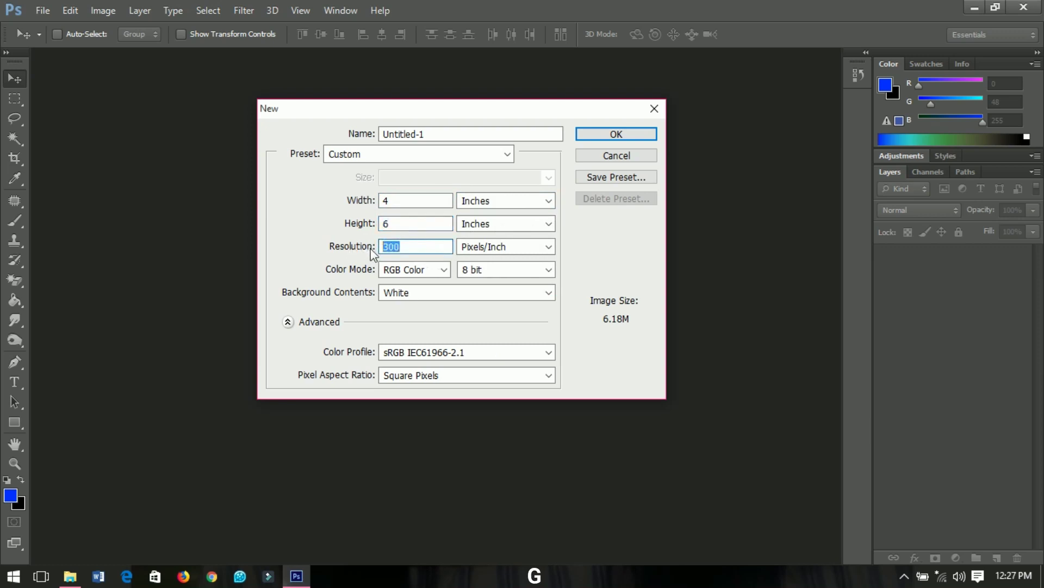
click(589, 139)
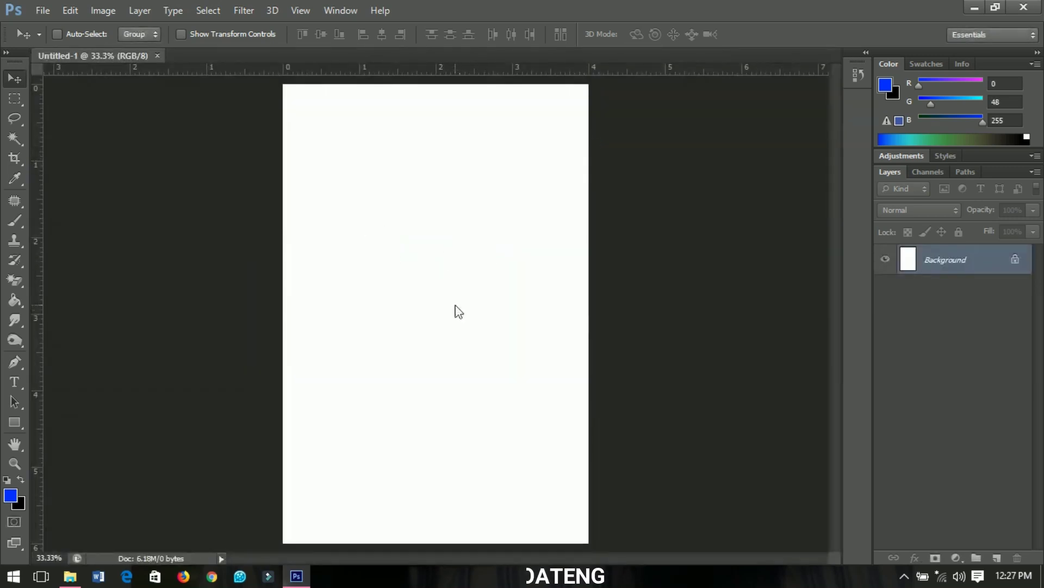
Draw a blue rectangle shape about 3.64 in wide and 1.96 in high across the upper part of the canvas.
scroll(454, 304, down, 1)
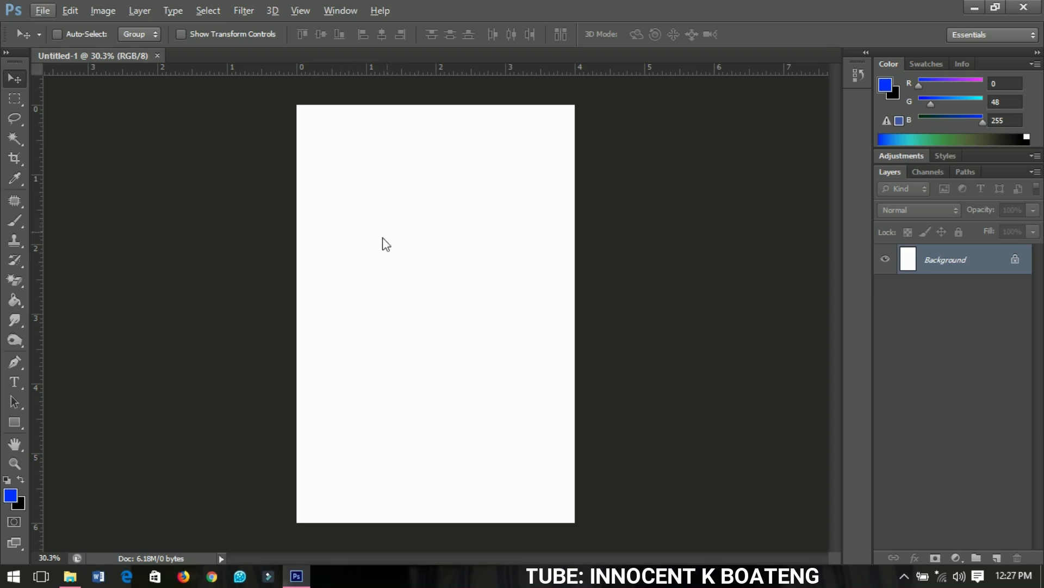
click(21, 426)
drag(21, 426, 57, 420)
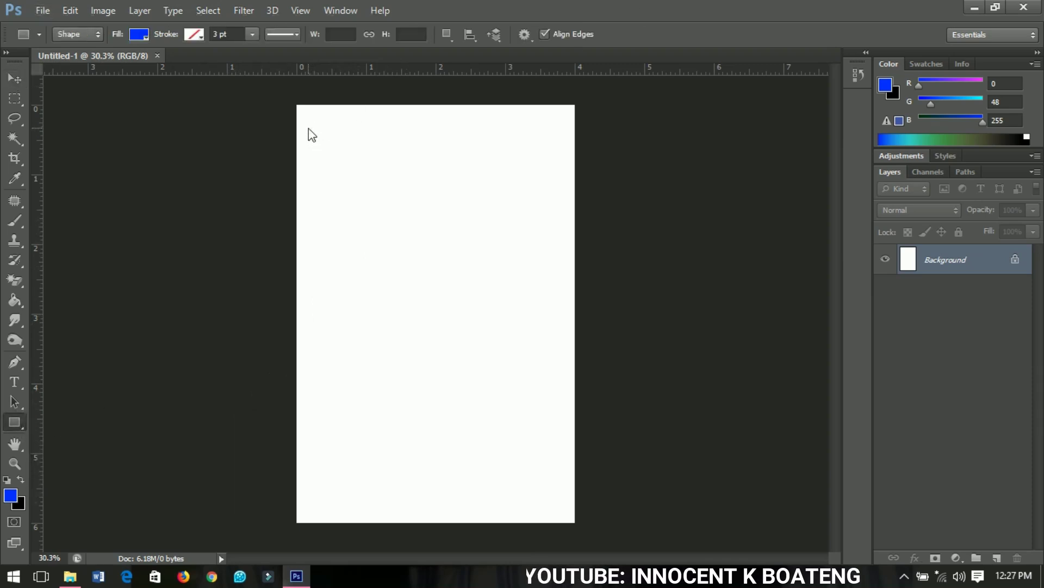
drag(308, 126, 561, 262)
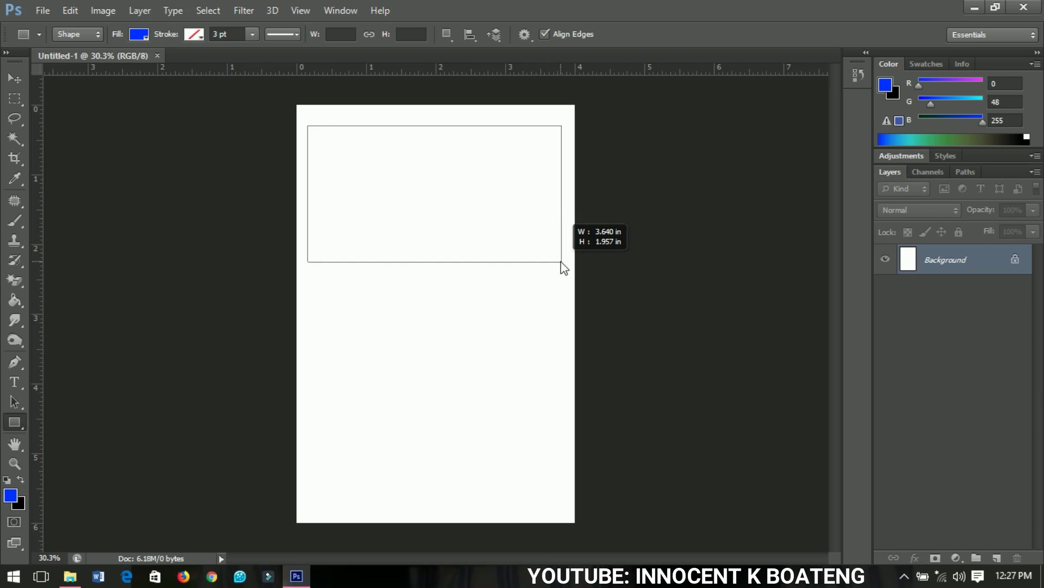
drag(561, 262, 561, 262)
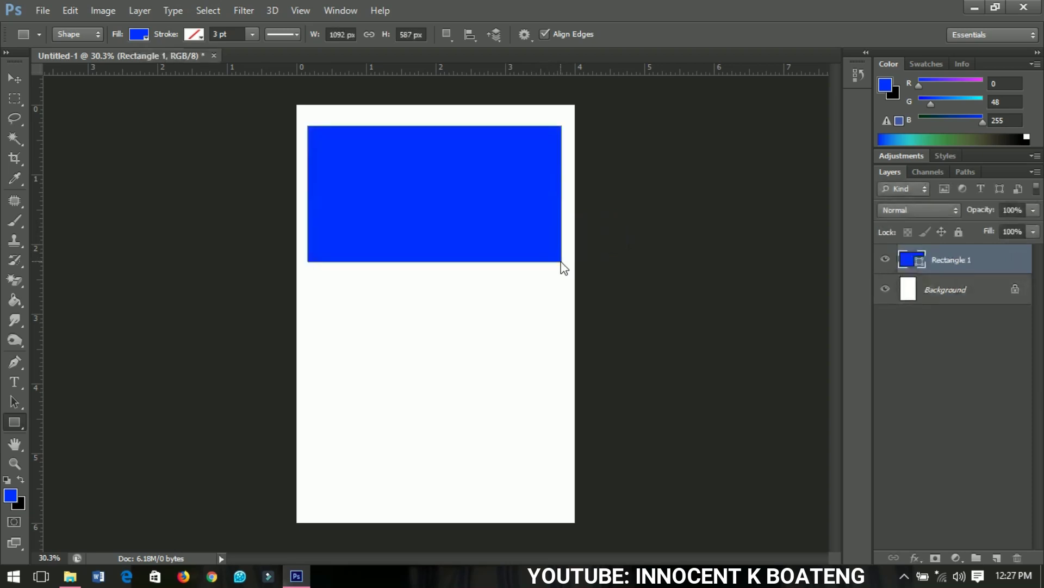
Centre the blue rectangle horizontally on the canvas and clear the selection.
click(16, 79)
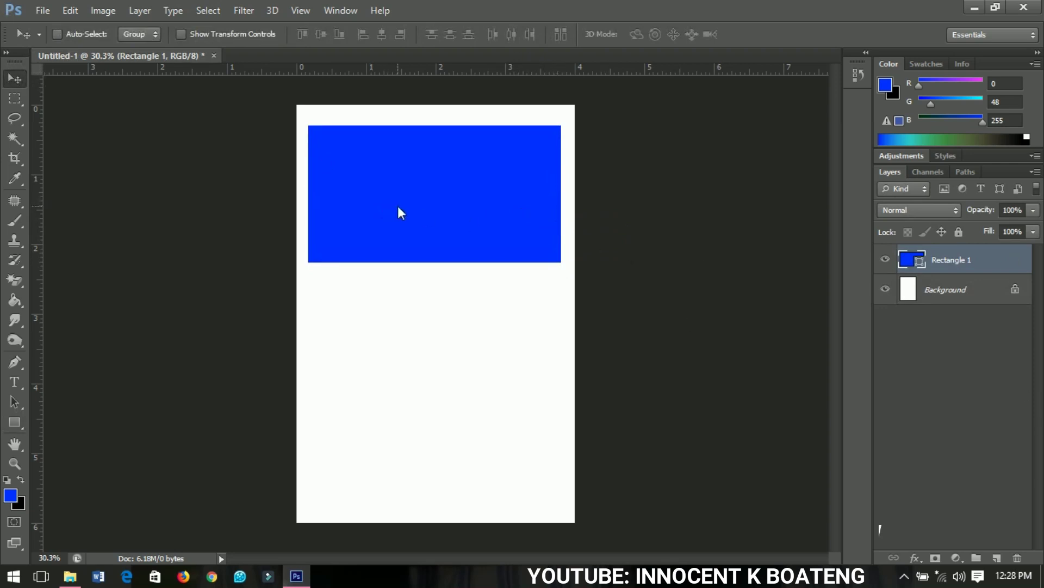
key(ctrl+a)
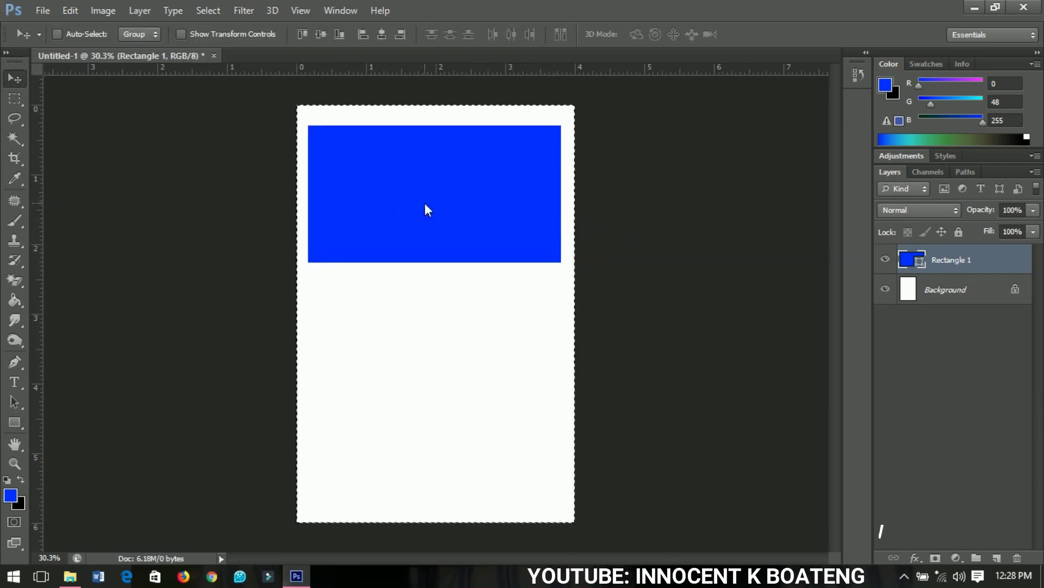
click(382, 35)
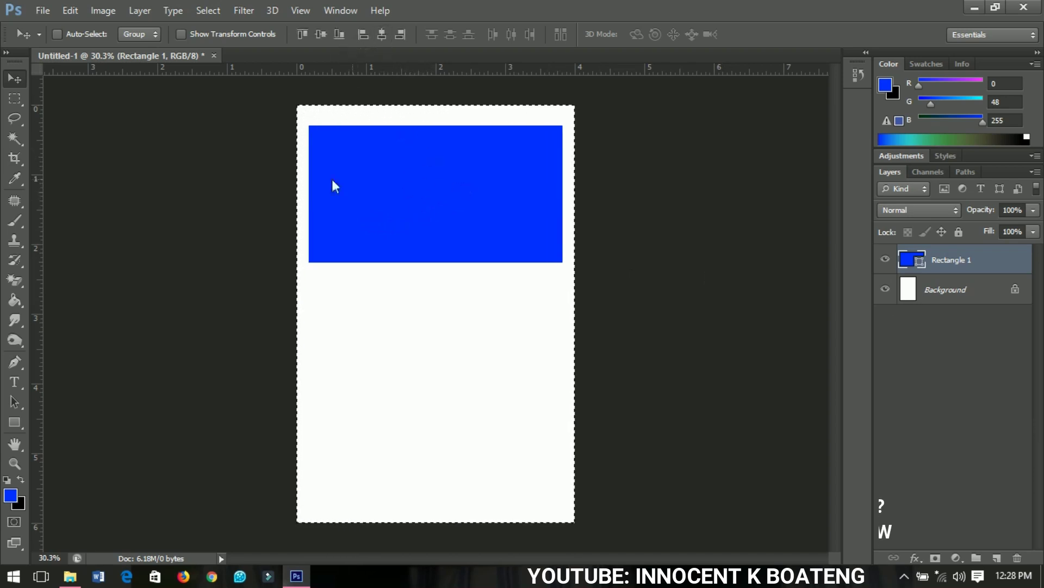
key(ctrl+d)
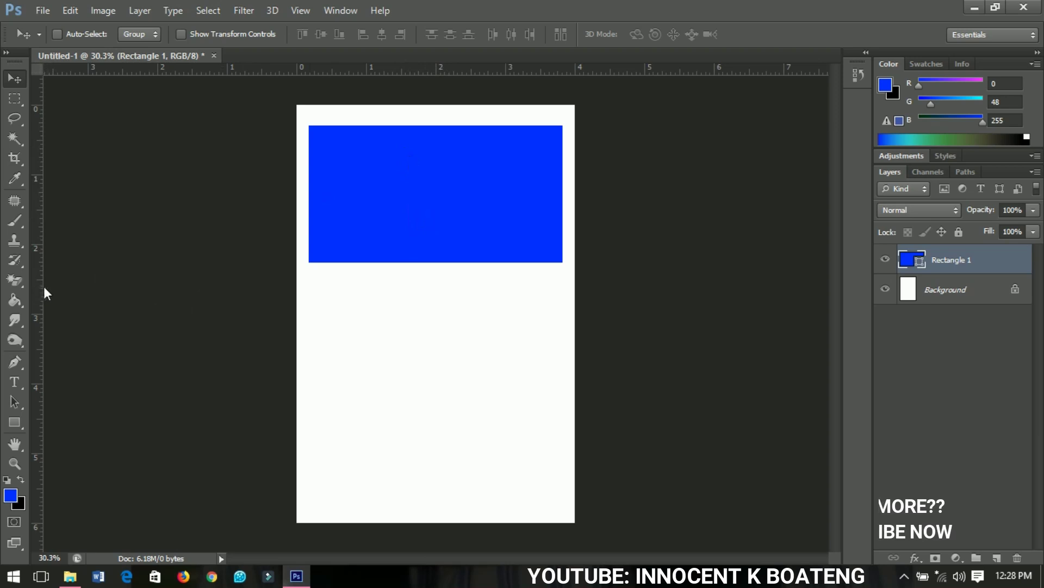
Add guides along the rectangle's left, top and right edges and a horizontal guide just above the canvas's bottom edge.
drag(43, 286, 309, 304)
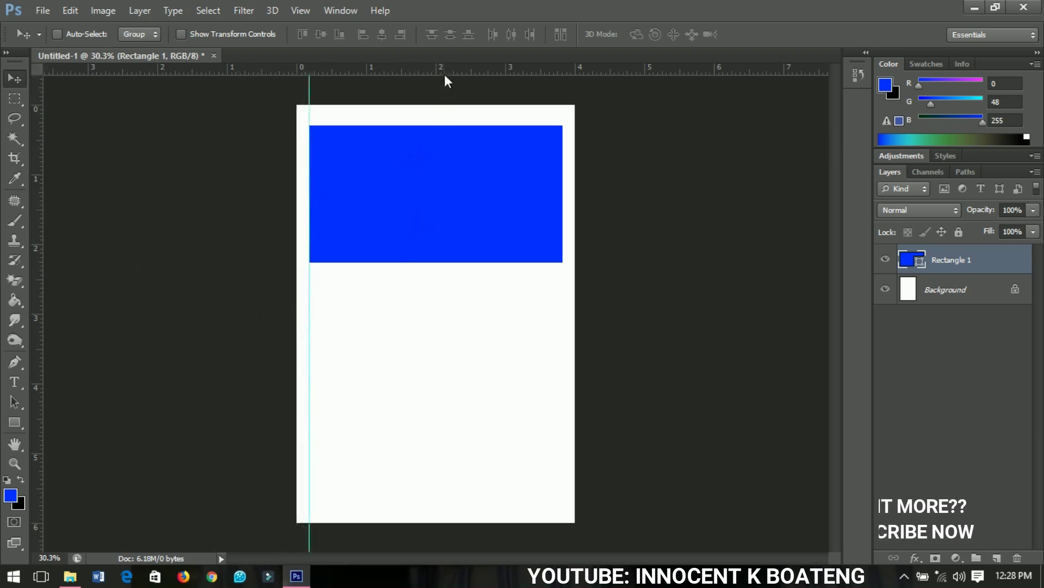
drag(445, 74, 445, 121)
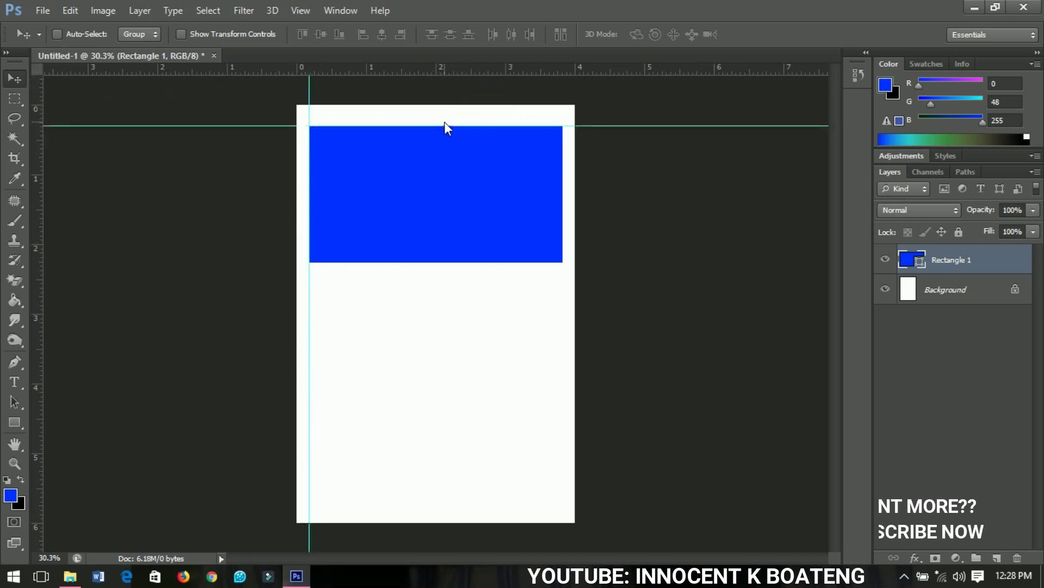
drag(43, 294, 562, 322)
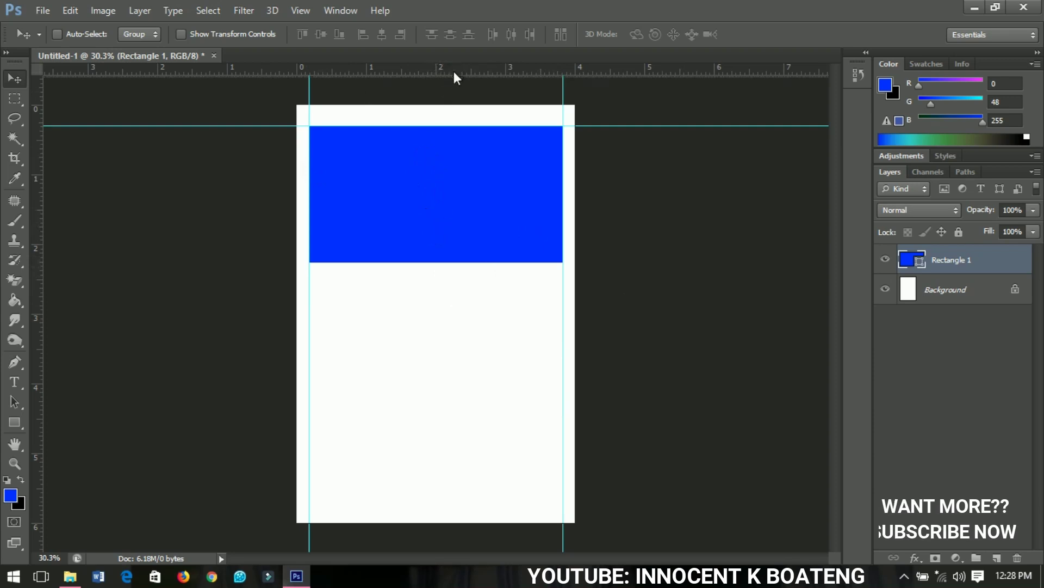
drag(453, 70, 480, 510)
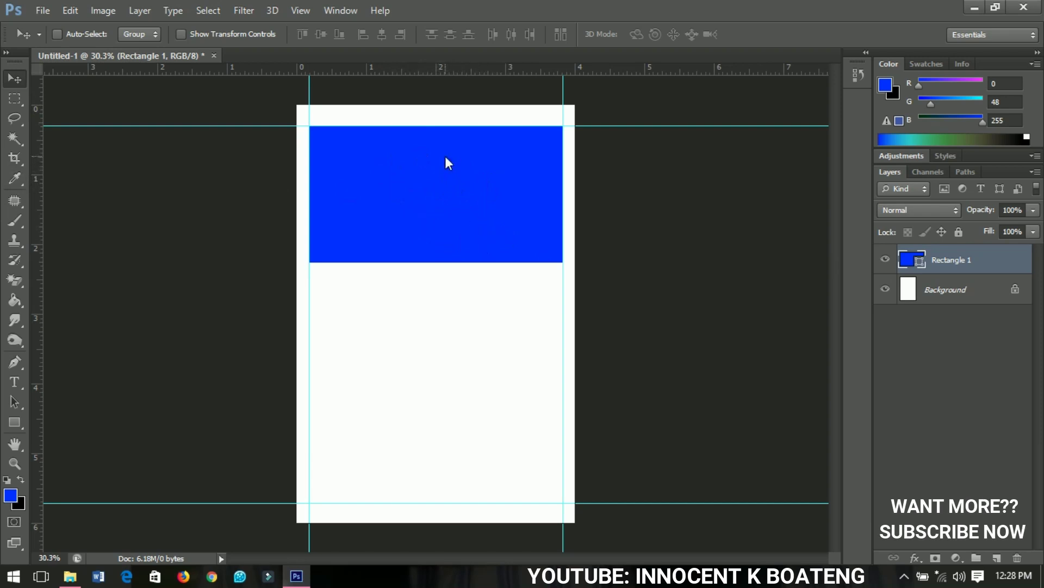
Draw a smaller blue rectangle about 361 px wide and 430 px high below the large rectangle's left end.
click(15, 424)
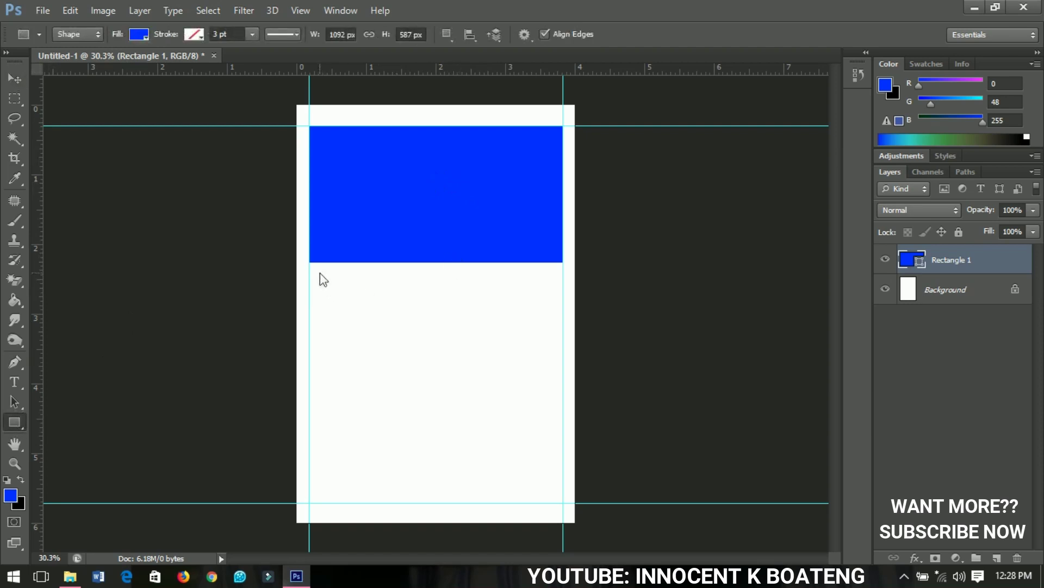
drag(320, 273, 404, 373)
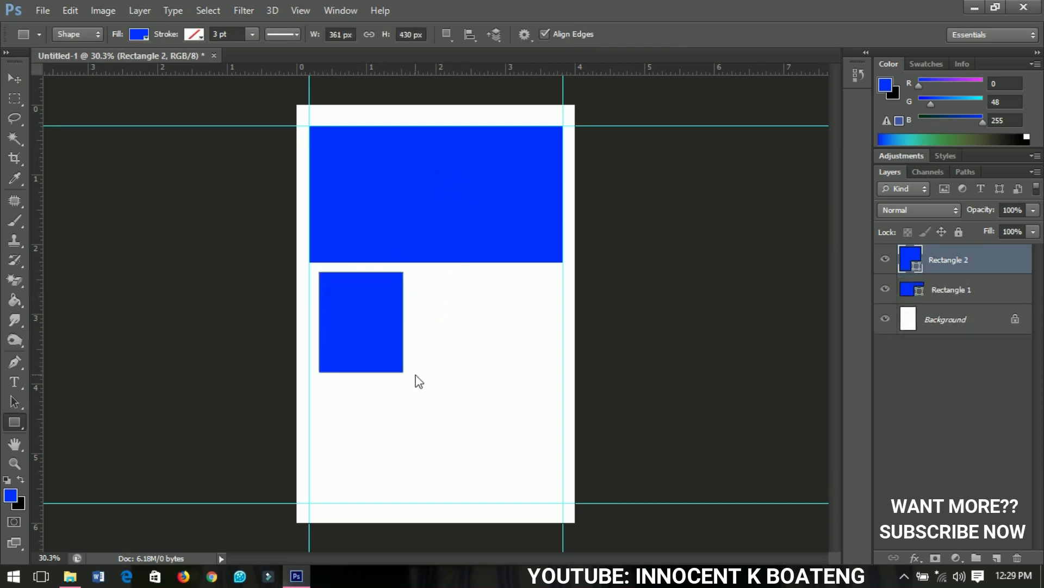
click(11, 81)
Move the smaller rectangle left so its left edge sits flush on the left vertical guide.
scroll(318, 354, up, 2)
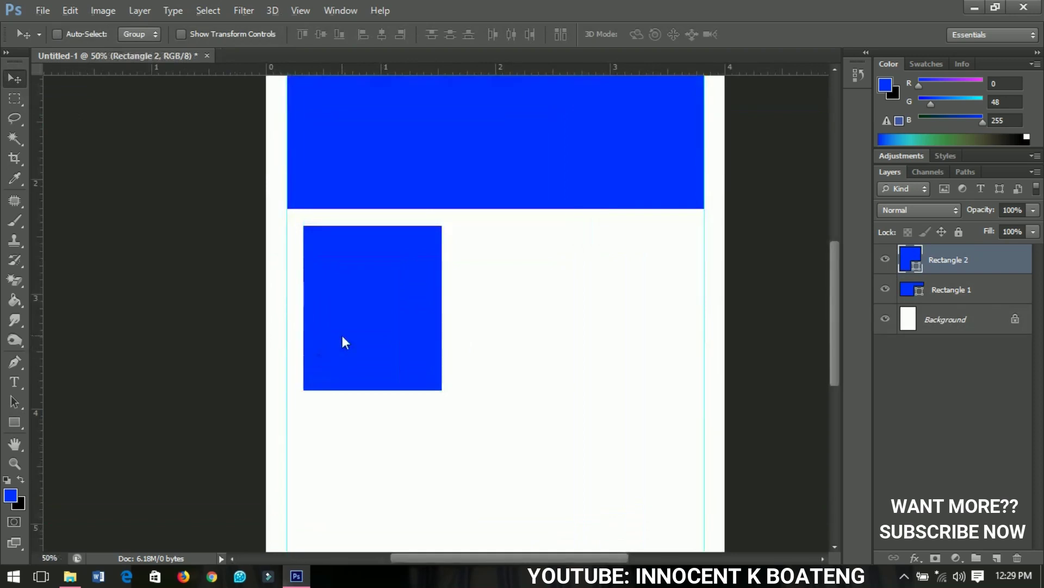
drag(341, 335, 467, 329)
key(Right)
key(Right)
key(Right)
key(Right)
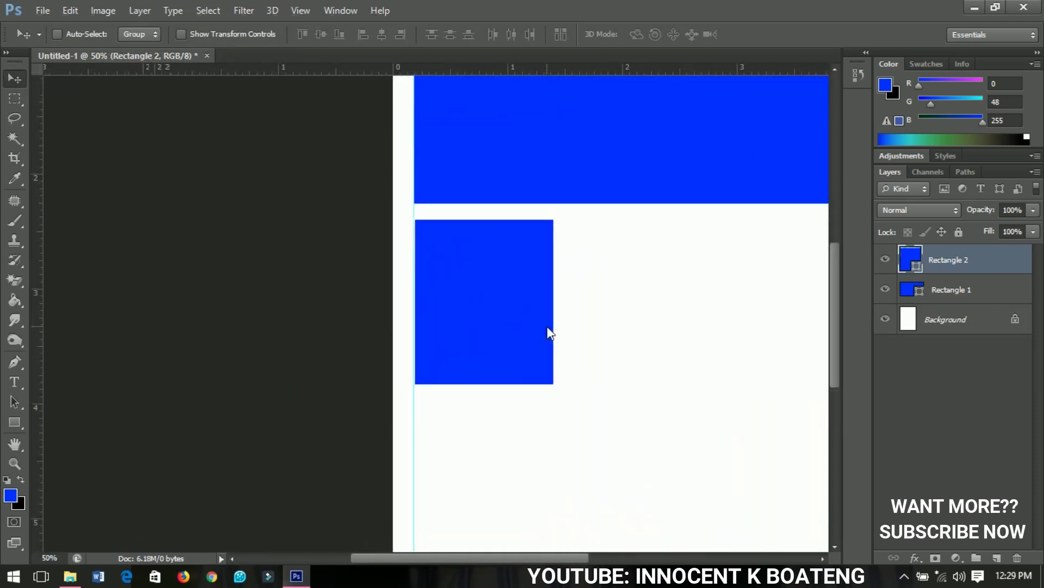
key(Left)
key(Left)
key(Left)
key(Left)
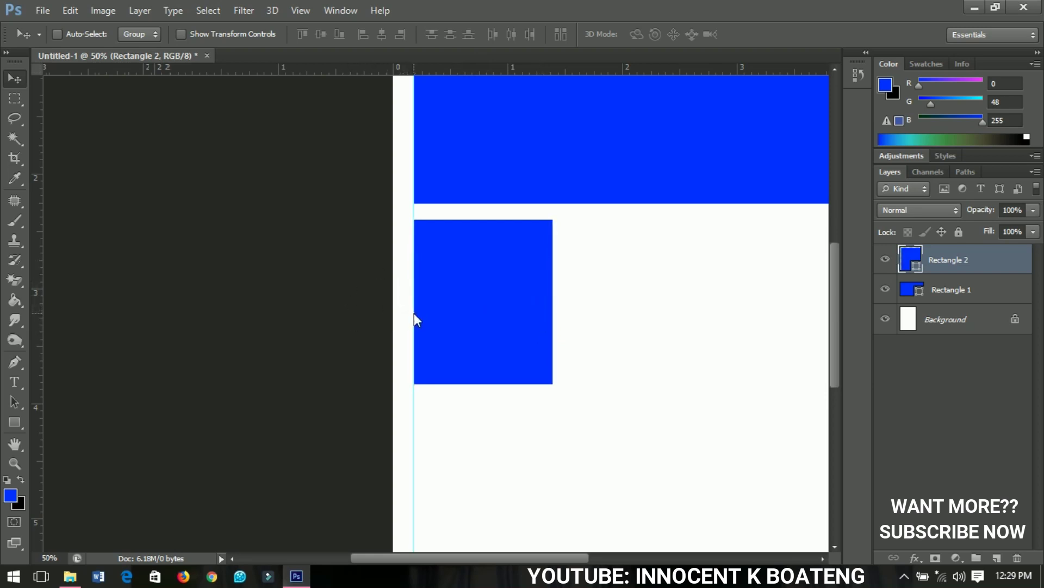
Duplicate the smaller rectangle and place the copy to its right at the same height, leaving a narrow gap.
drag(571, 313, 401, 310)
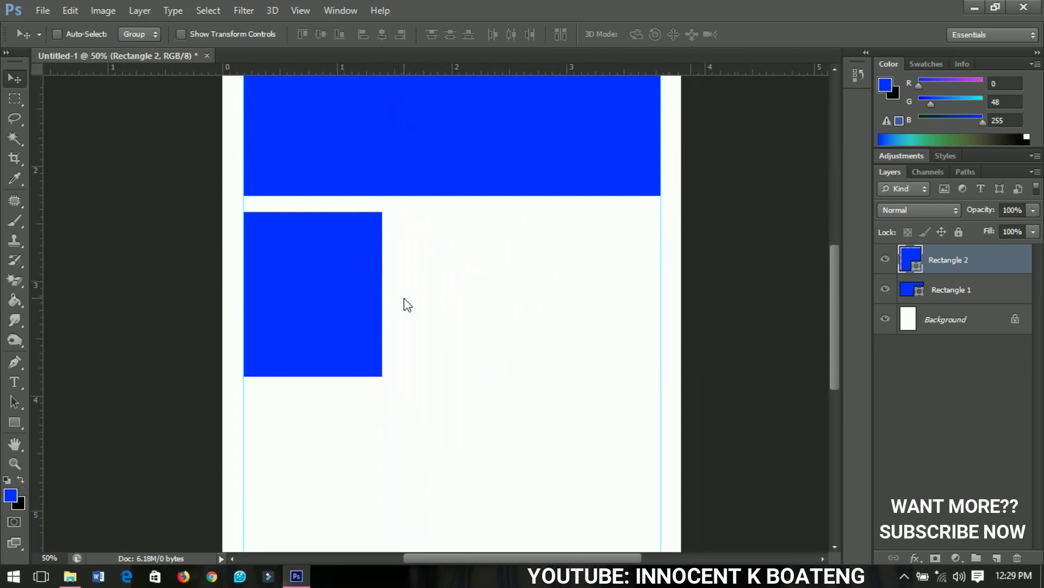
key(ctrl+j)
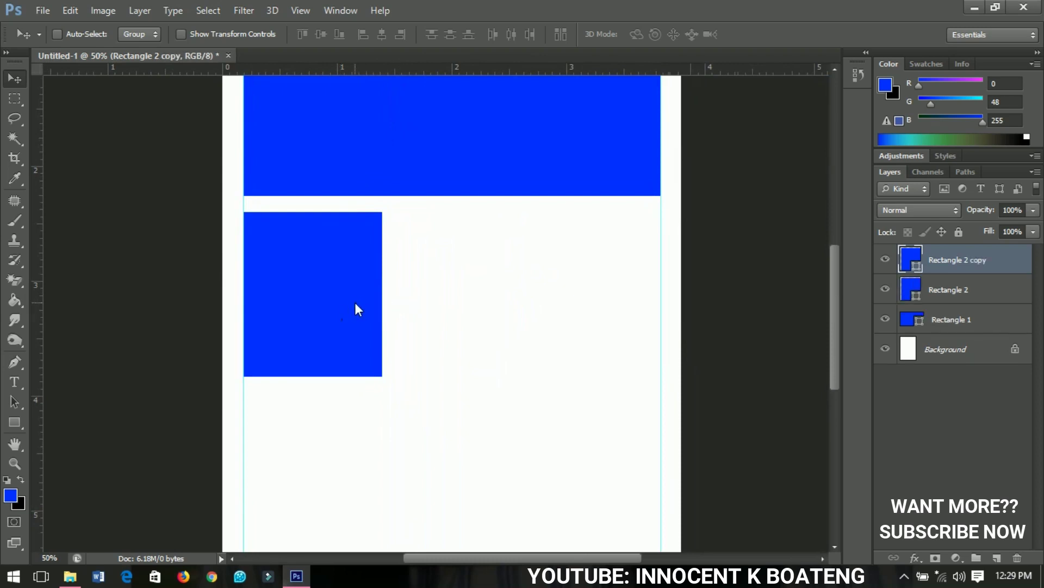
drag(356, 303, 502, 308)
key(Left)
key(Left)
key(Left)
key(Left)
key(Left)
key(Left)
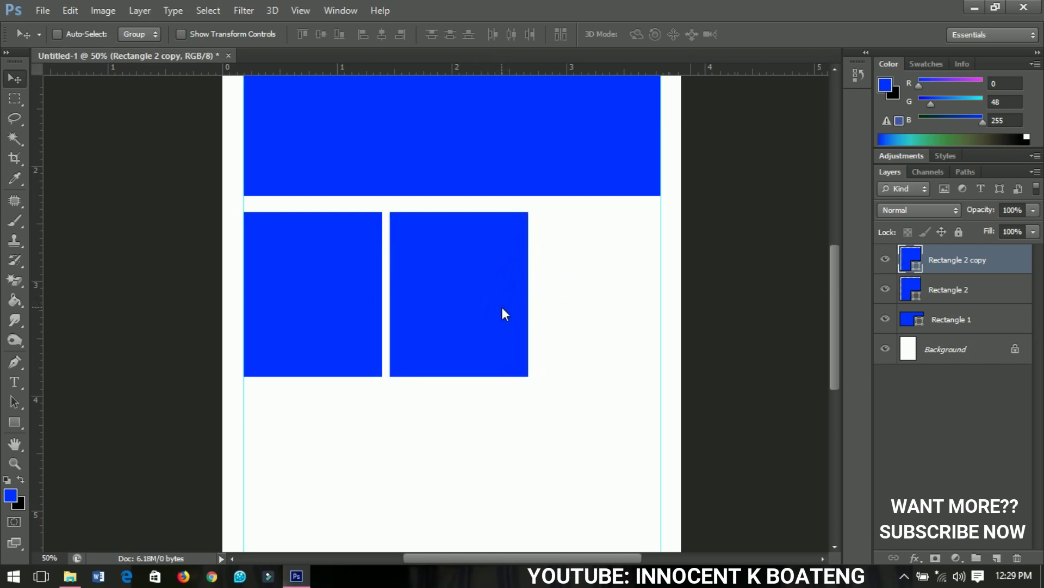
Duplicate the second small rectangle and place the copy to its right with a gap matching the first one.
key(ctrl+j)
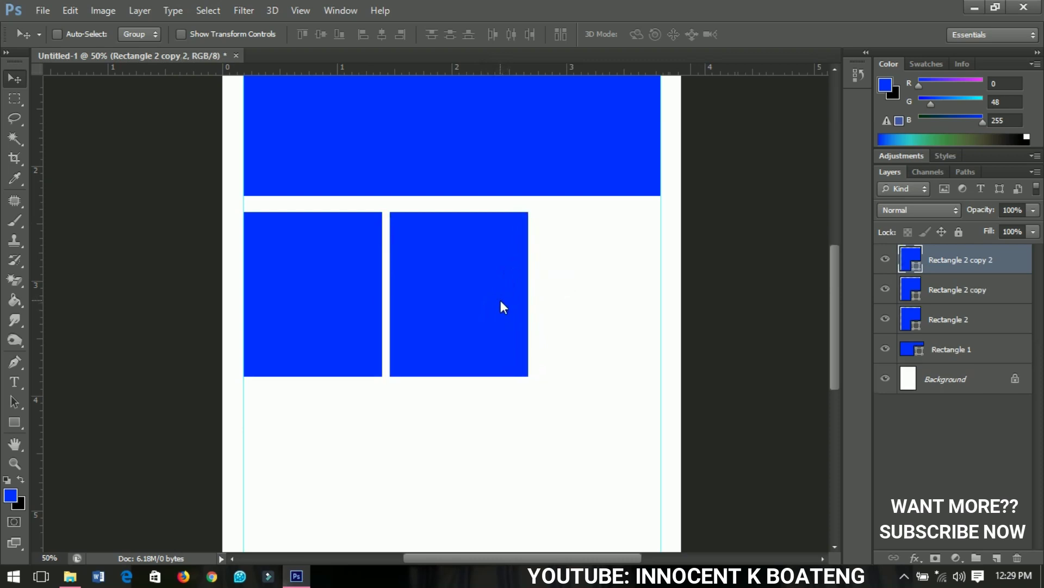
drag(437, 306, 588, 304)
key(Left)
key(Left)
key(Left)
key(Left)
key(Left)
key(Left)
key(Left)
key(Left)
key(Left)
key(Left)
key(Left)
key(Left)
key(Left)
key(Left)
key(Left)
key(Left)
key(Left)
key(Left)
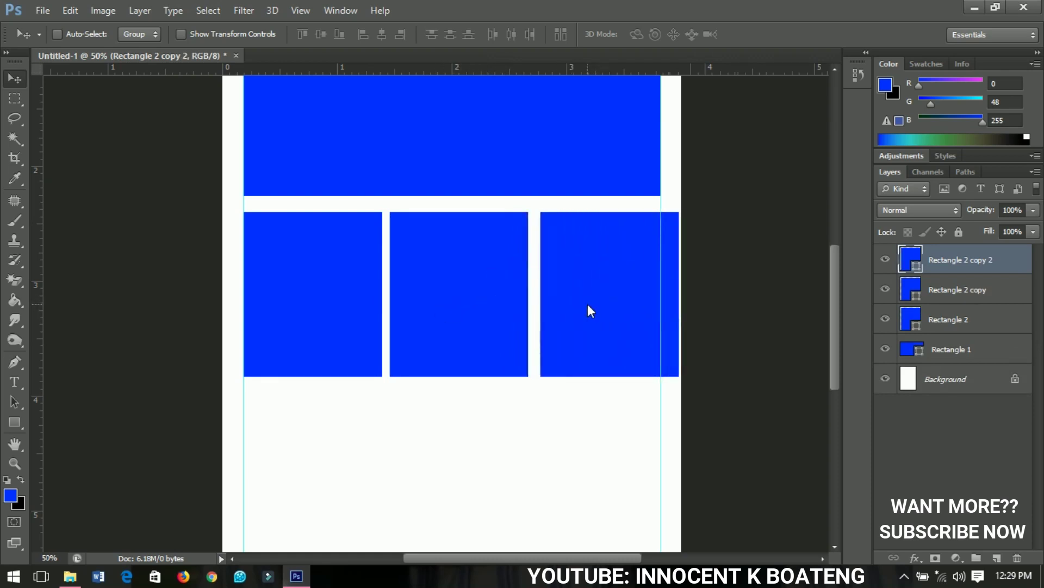
key(Left)
key(Left)
key(Left)
key(Left)
key(Left)
key(Left)
key(Left)
key(Left)
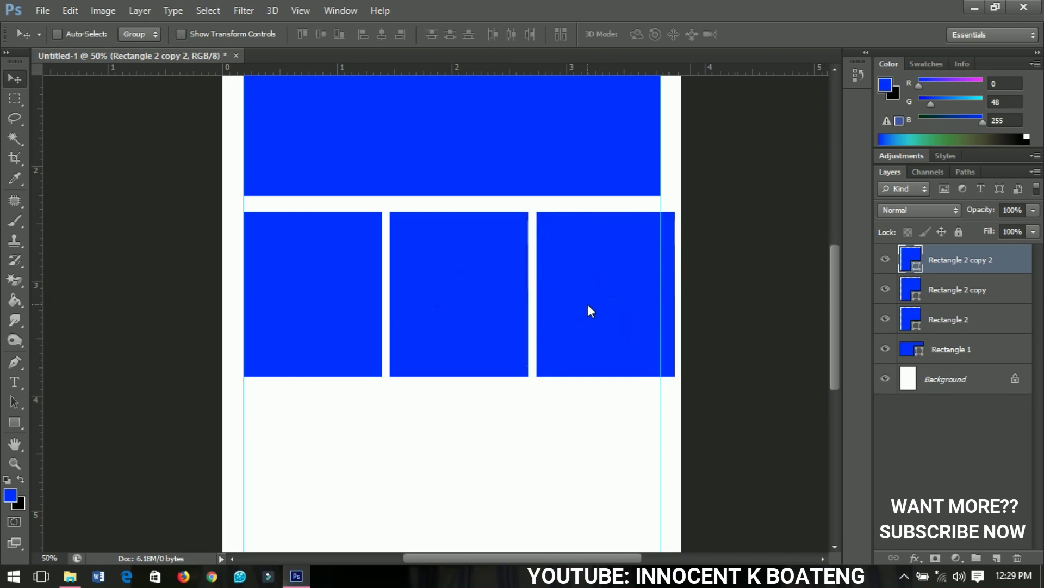
key(Left)
key(Left)
key(Left)
key(Left)
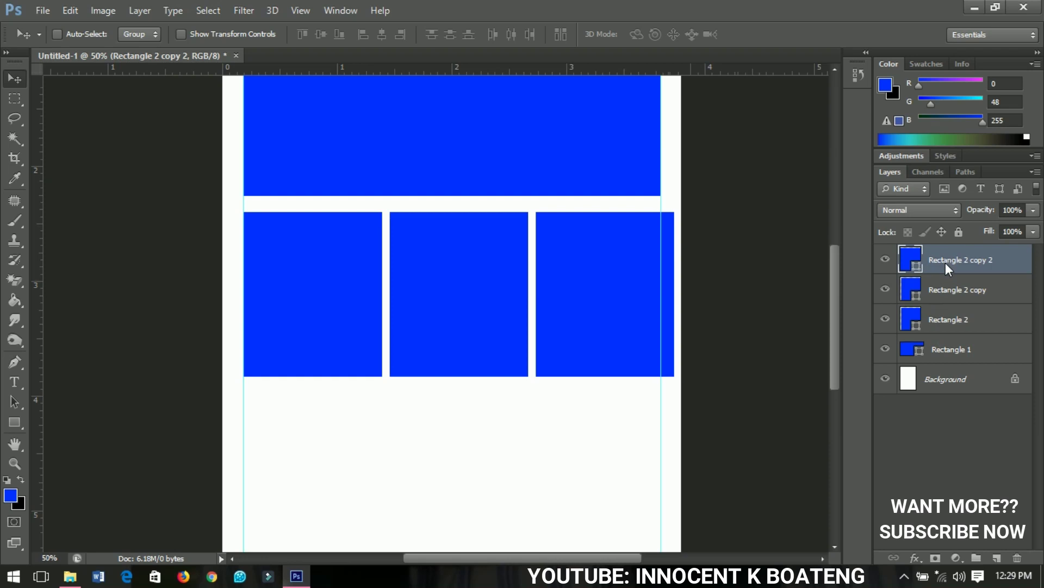
Scale the three small rectangles together about their centre to about 96.5%.
shift+click(946, 322)
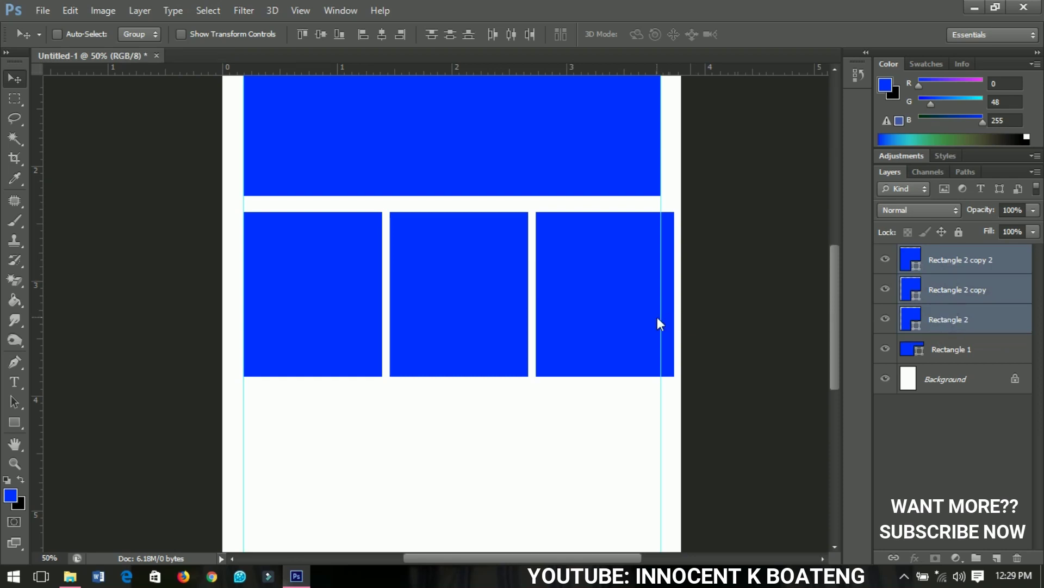
key(ctrl+t)
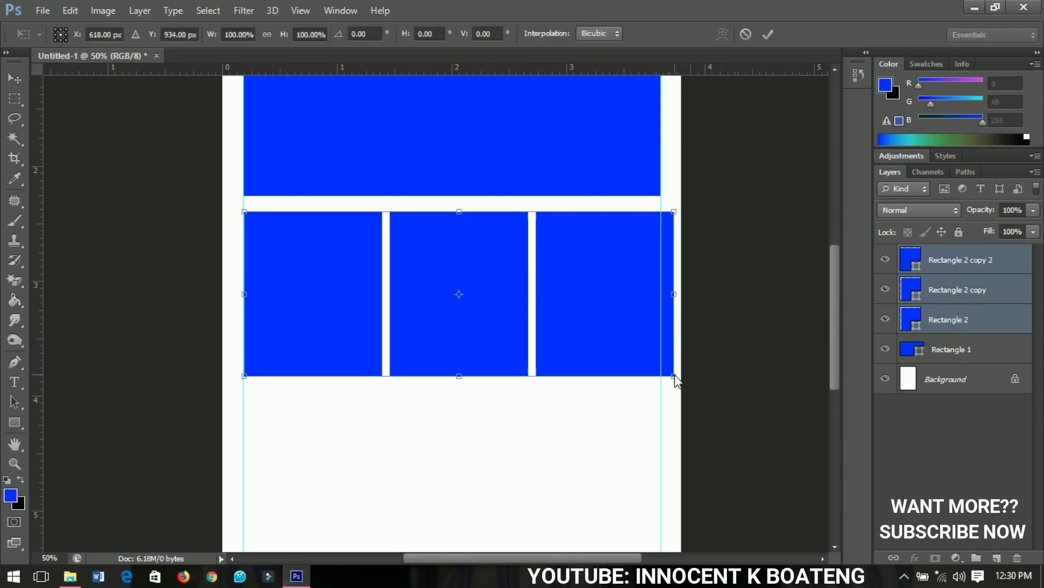
drag(676, 378, 668, 379)
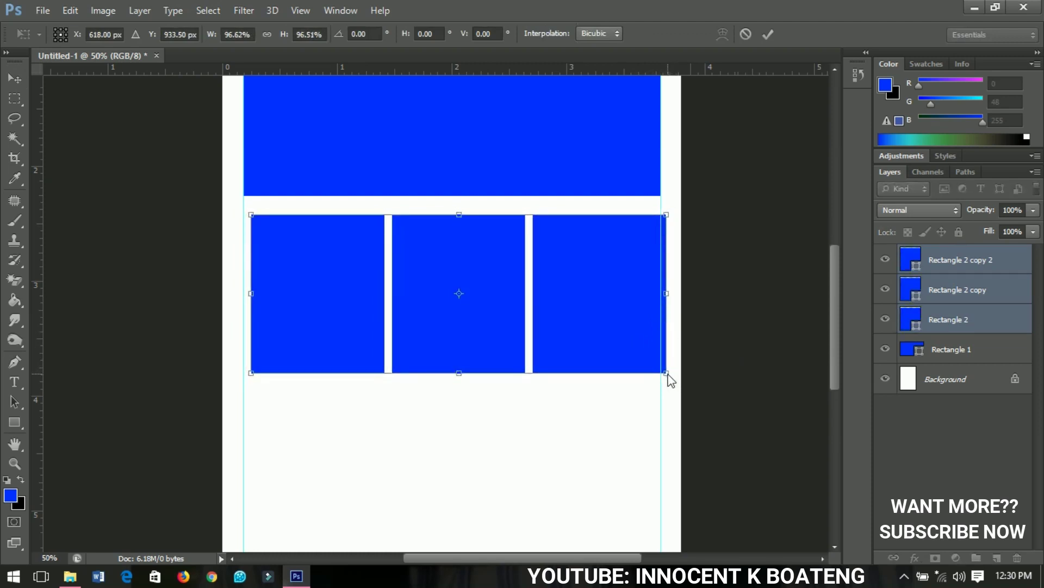
key(Return)
Nudge the row of three small rectangles left so it fits between the left and right vertical guides.
key(Left)
key(Left)
key(Left)
key(Left)
key(Left)
key(Left)
key(Left)
key(Left)
key(Left)
key(Left)
key(Left)
key(Left)
key(Left)
key(Left)
key(Left)
key(Left)
key(Left)
key(Left)
key(Left)
key(Left)
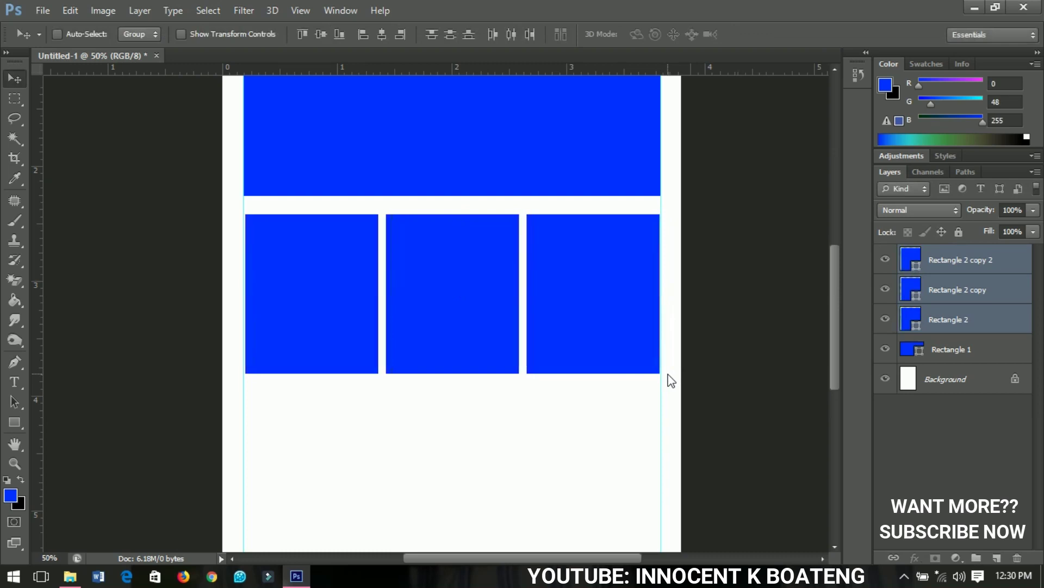
key(Left)
key(Left)
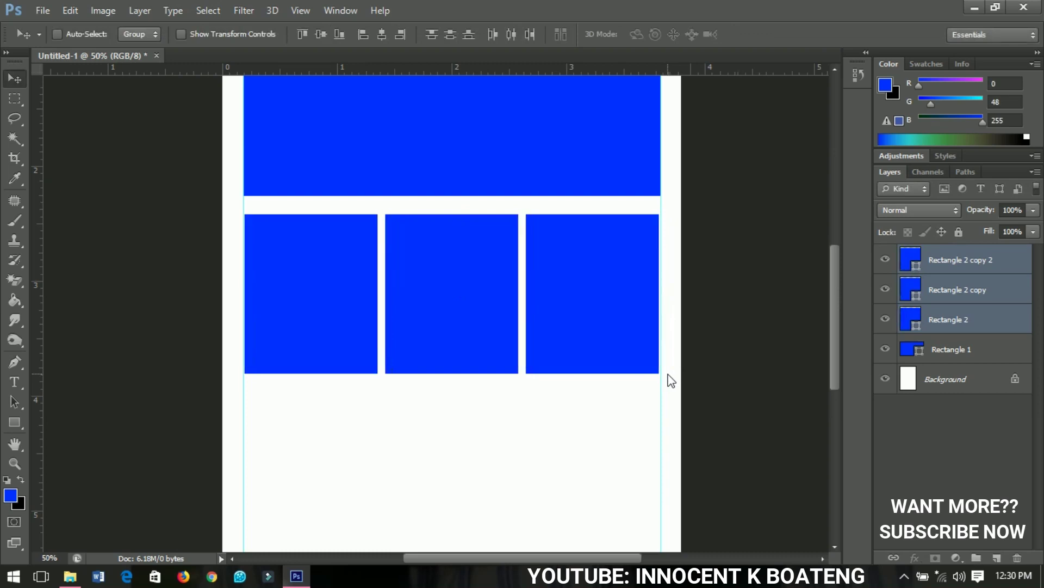
Nudge the row of three small rectangles up a few pixels to narrow the gap below the large rectangle.
scroll(326, 212, up, 1)
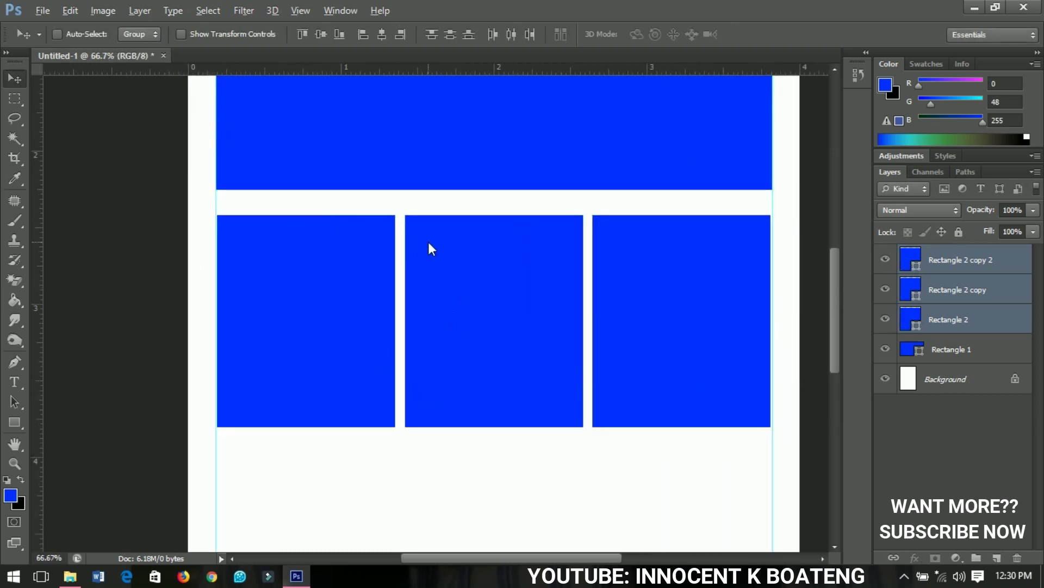
scroll(566, 266, down, 5)
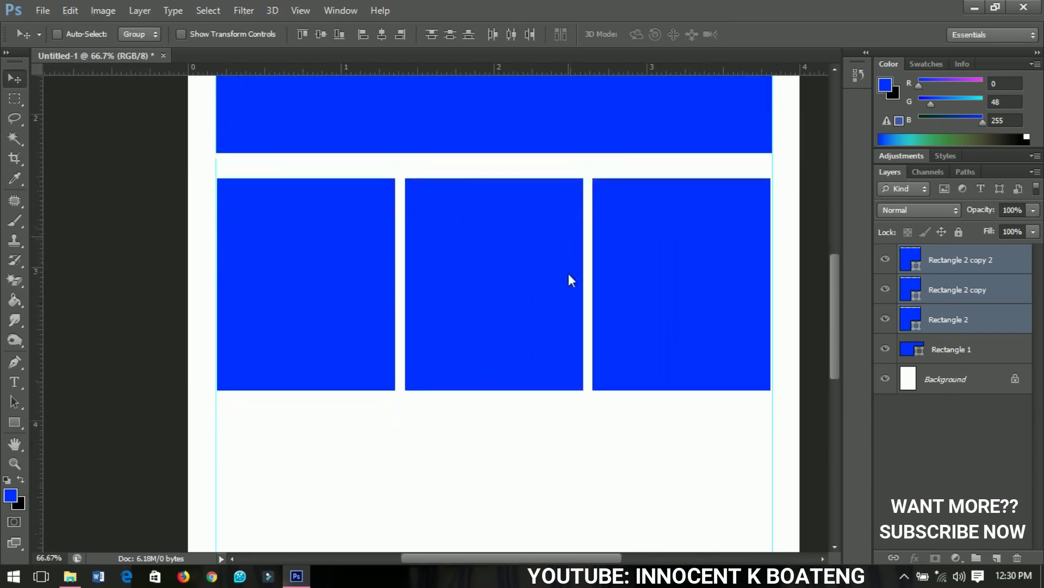
scroll(569, 278, down, 1)
scroll(569, 279, up, 5)
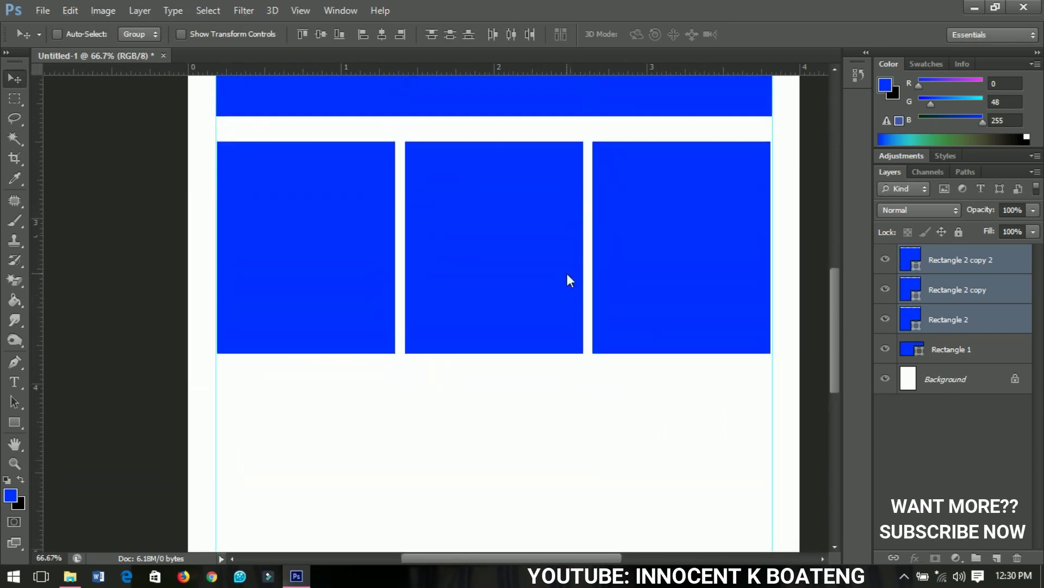
key(Up)
key(Up)
key(Up)
key(Up)
key(Up)
key(Up)
key(Up)
key(Up)
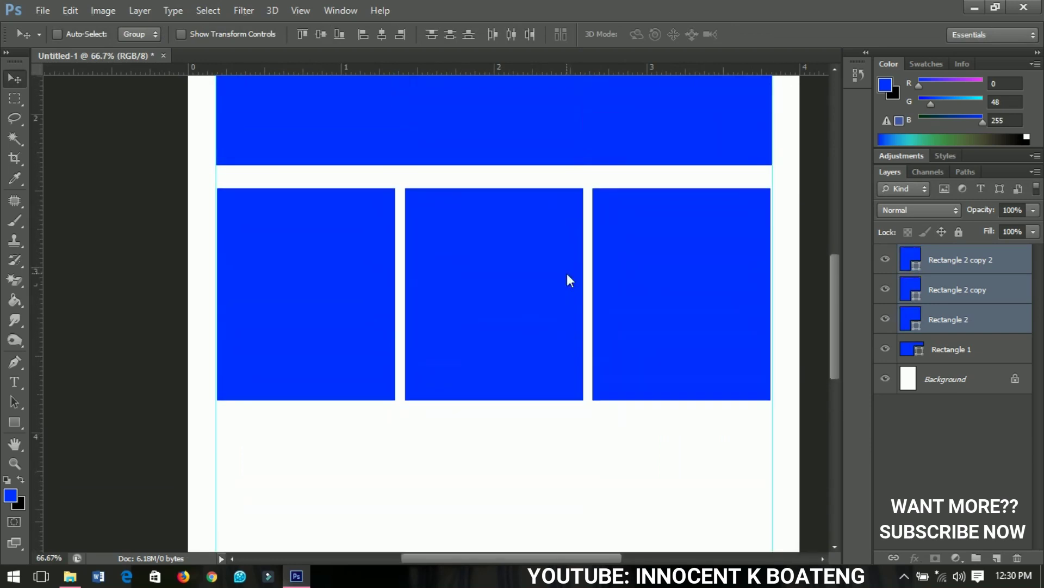
scroll(567, 273, down, 3)
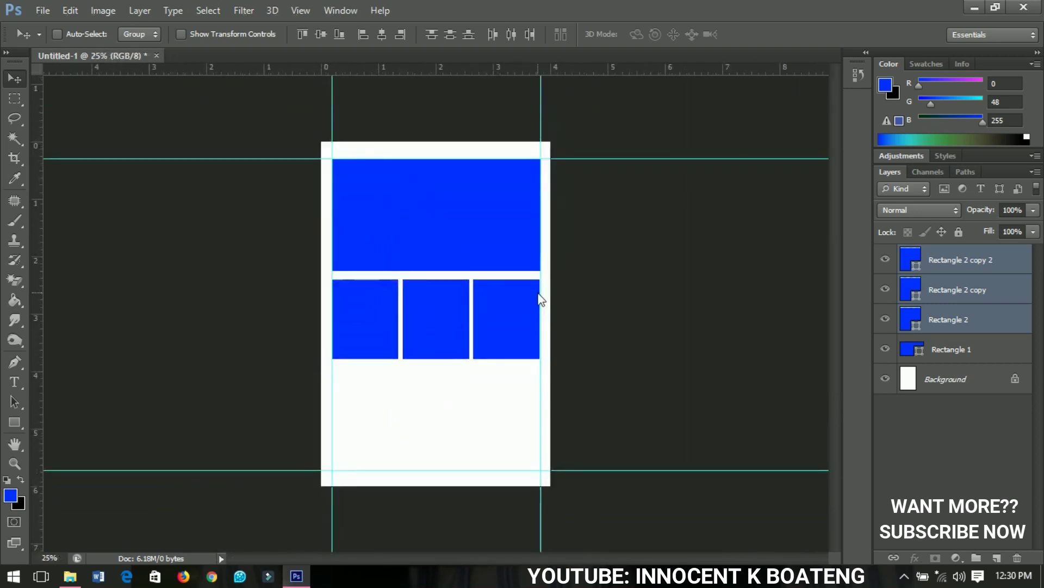
Stretch the three small rectangles together downward to a height of about 1.5 in, keeping their top edges fixed.
scroll(454, 303, up, 3)
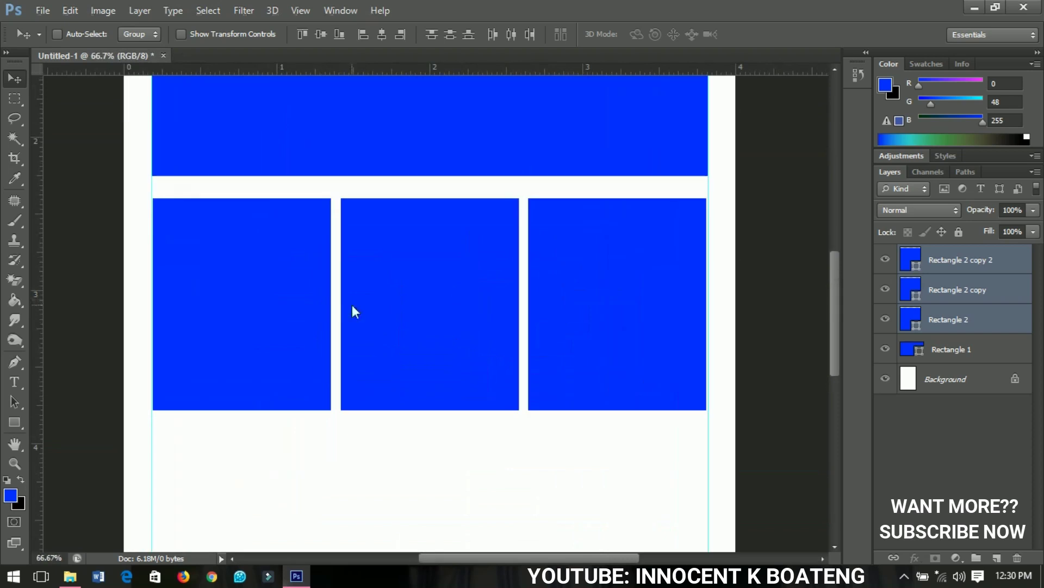
key(ctrl+t)
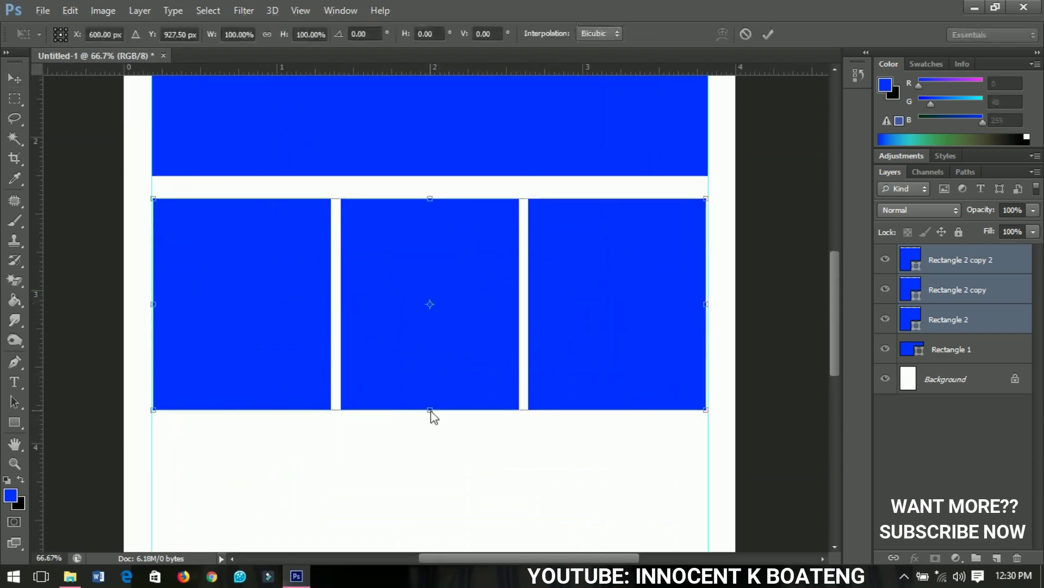
drag(431, 411, 431, 428)
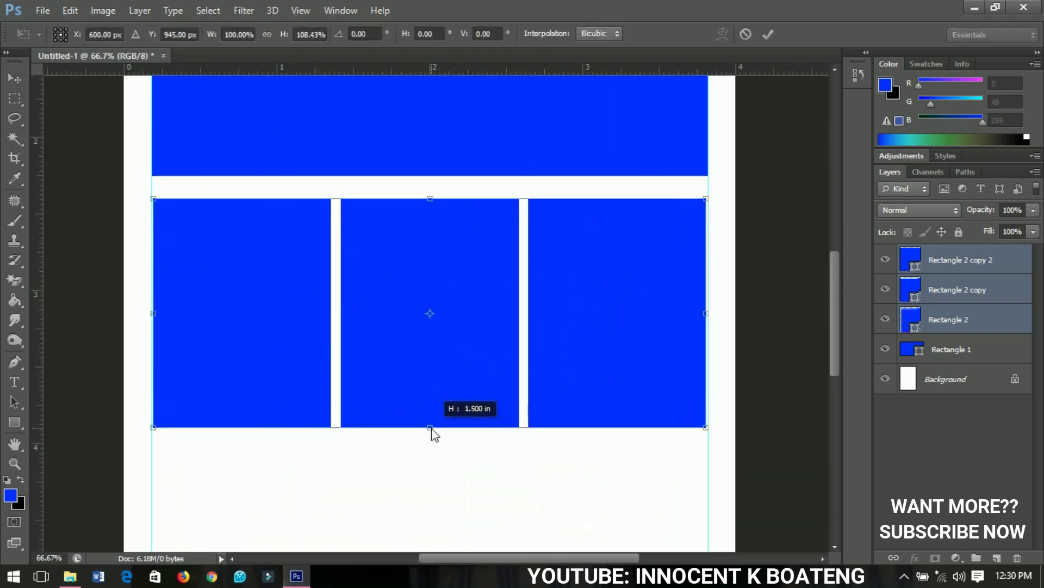
key(Return)
scroll(481, 387, down, 1)
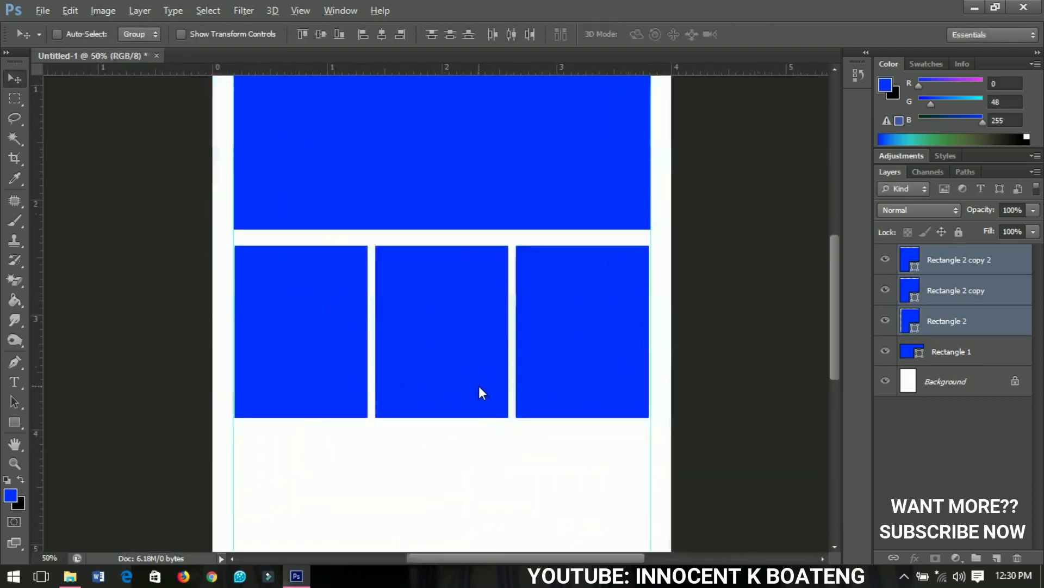
scroll(479, 387, down, 1)
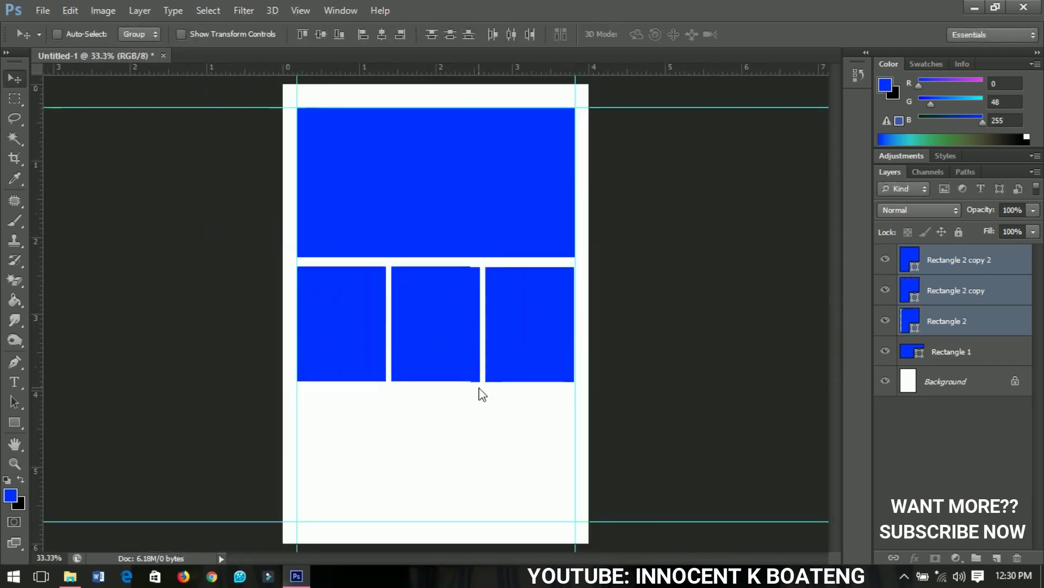
Duplicate the rightmost small rectangle and place the copy directly below it with a narrow gap.
key(ctrl+plus)
click(956, 261)
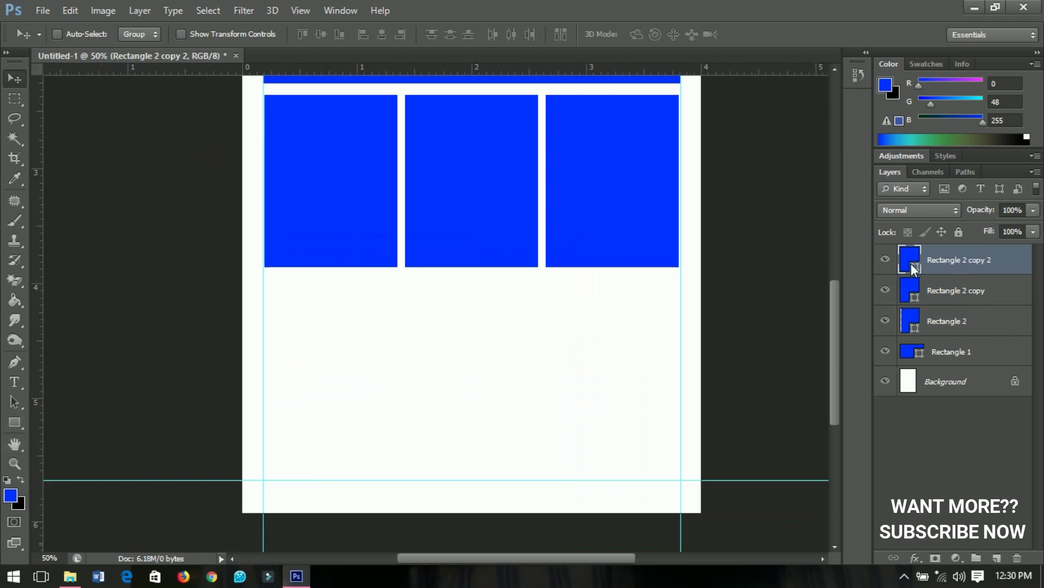
click(886, 259)
click(887, 259)
key(ctrl+j)
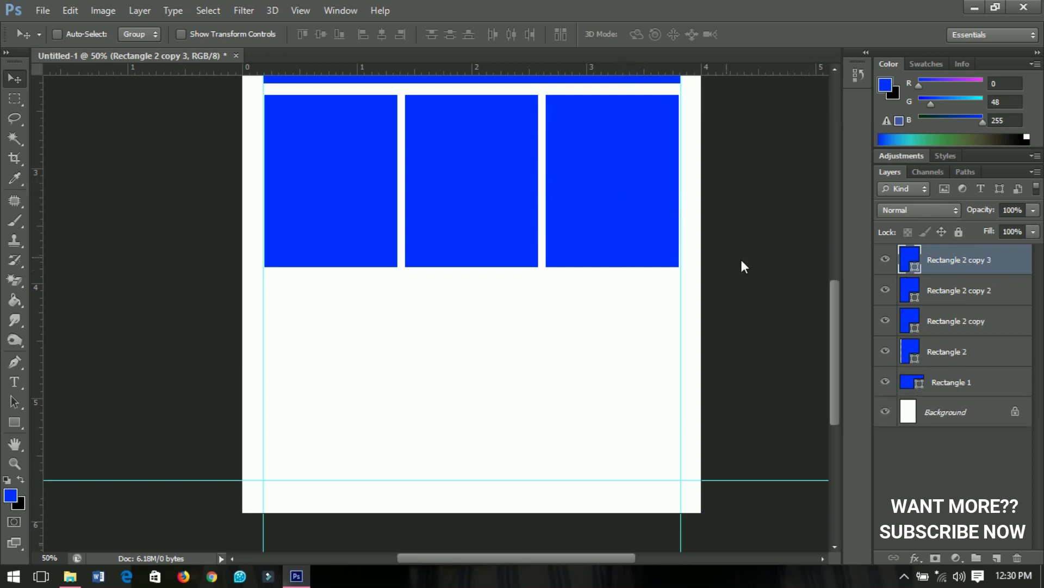
drag(628, 192, 613, 374)
scroll(613, 373, up, 3)
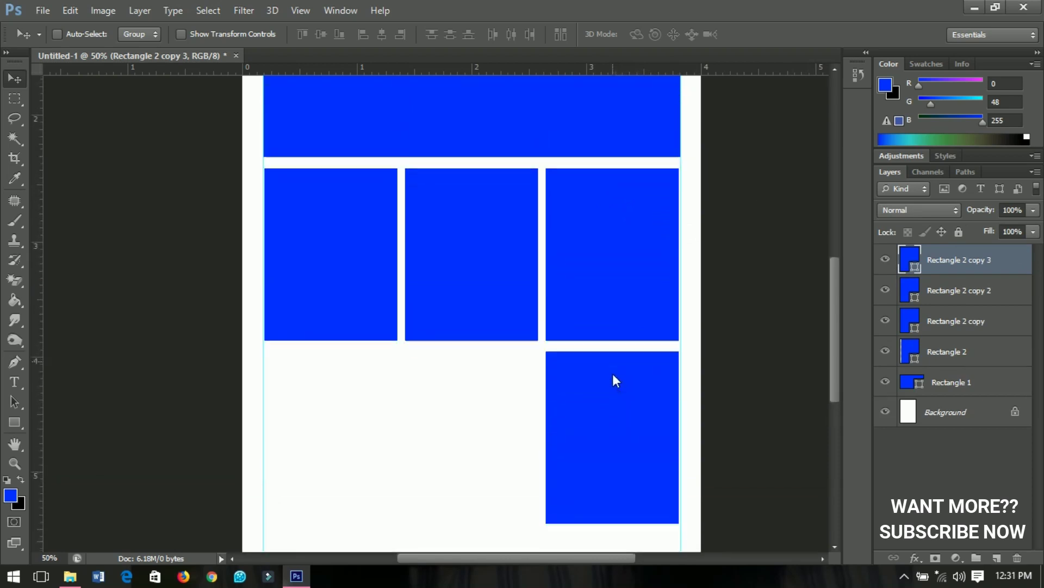
Fine-tune the copy's vertical position so the gap above it matches the gap below the large rectangle.
scroll(608, 316, down, 1)
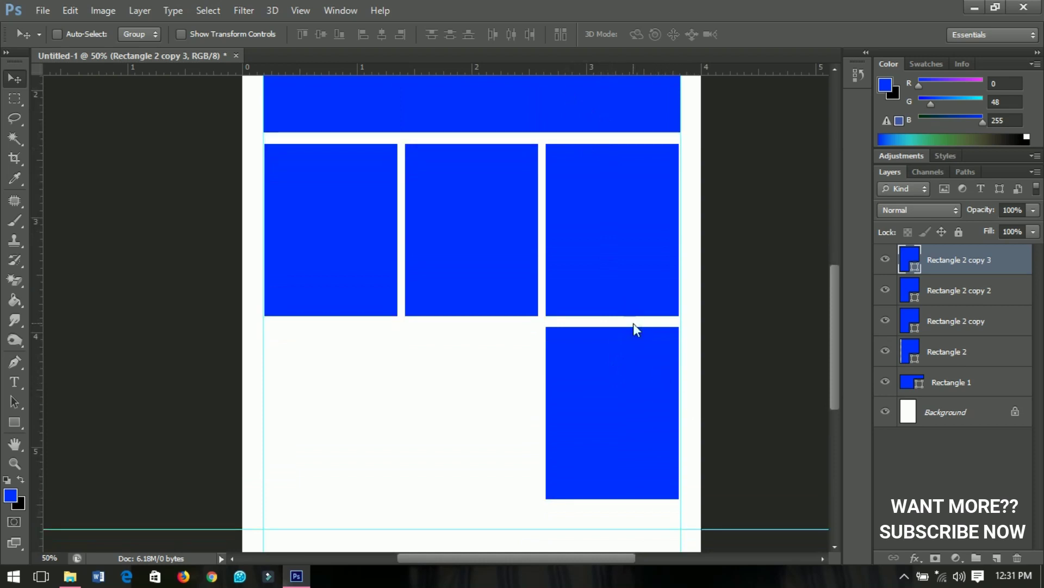
key(Down)
key(Down)
key(Down)
key(Down)
key(Up)
key(Up)
key(Up)
key(Up)
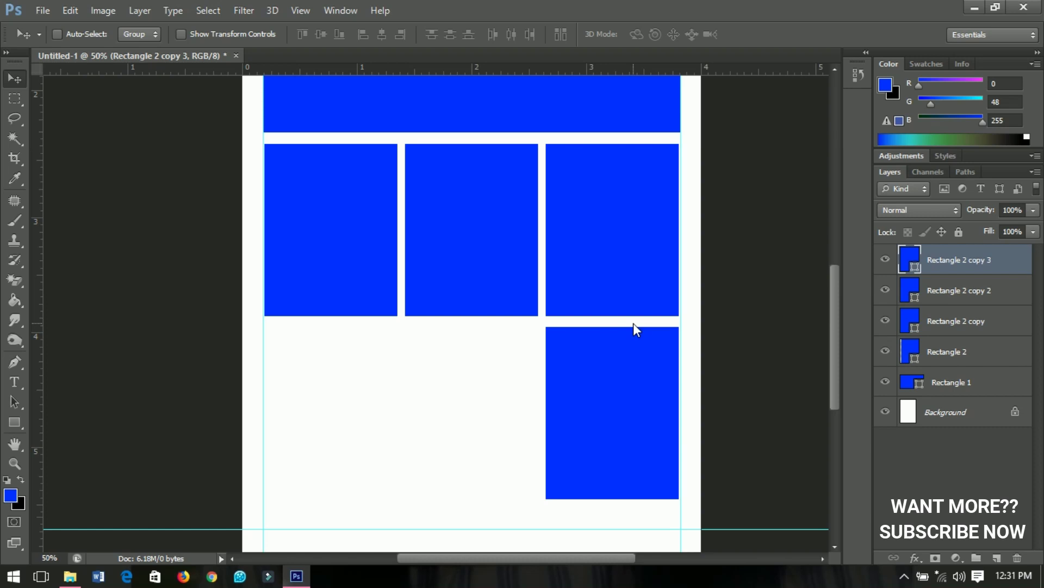
key(Down)
key(Up)
key(Up)
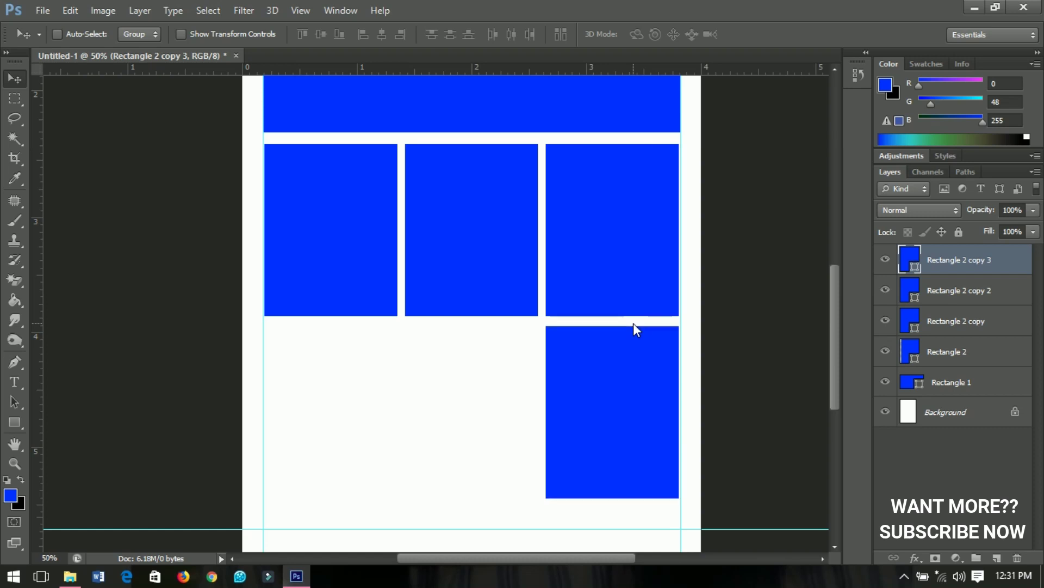
key(Down)
key(Down)
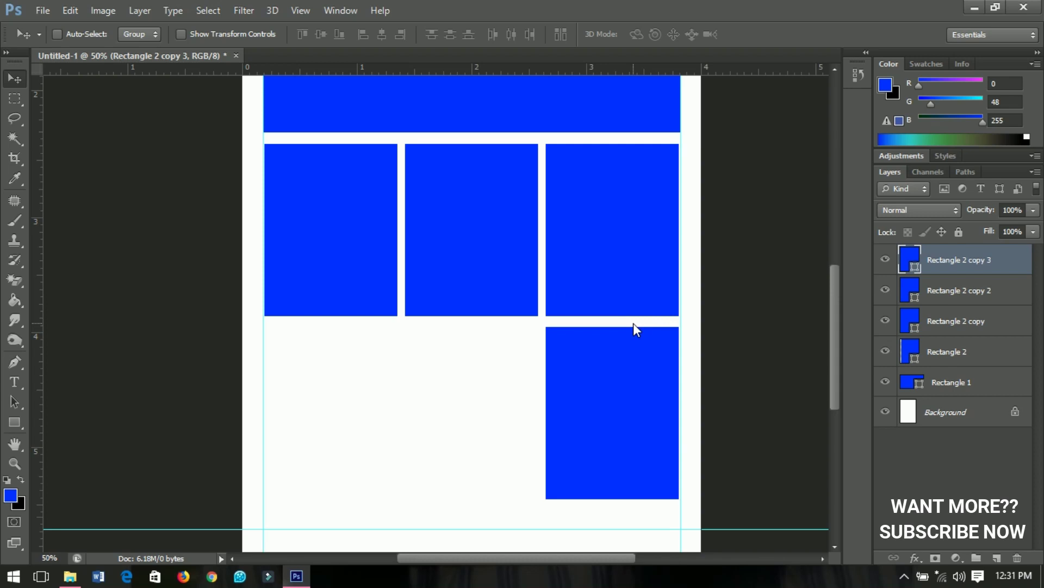
scroll(633, 324, down, 3)
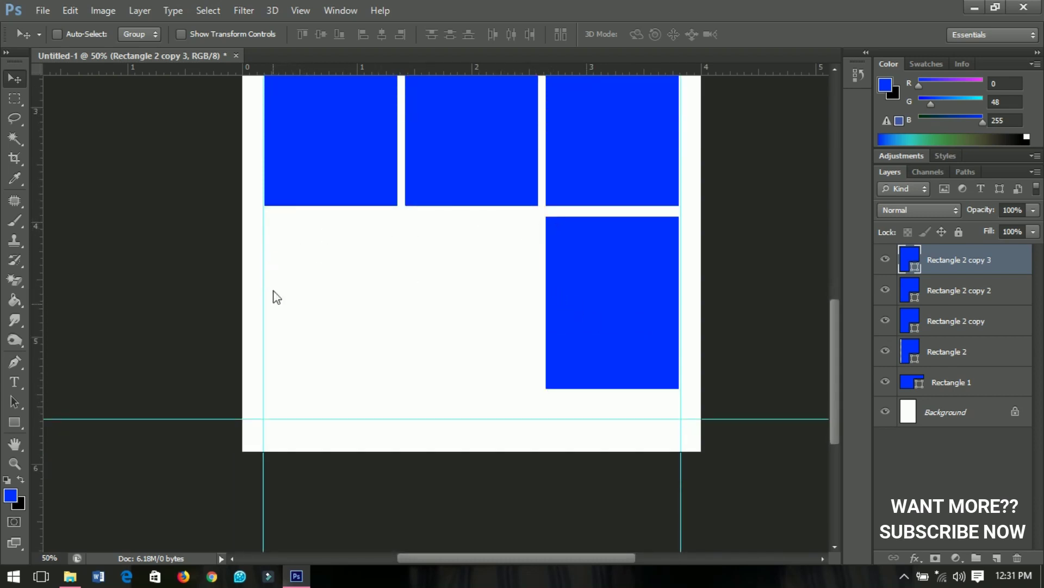
Draw a wide rectangle in the bottom row from the left guide to just short of the small rectangle copy.
click(6, 423)
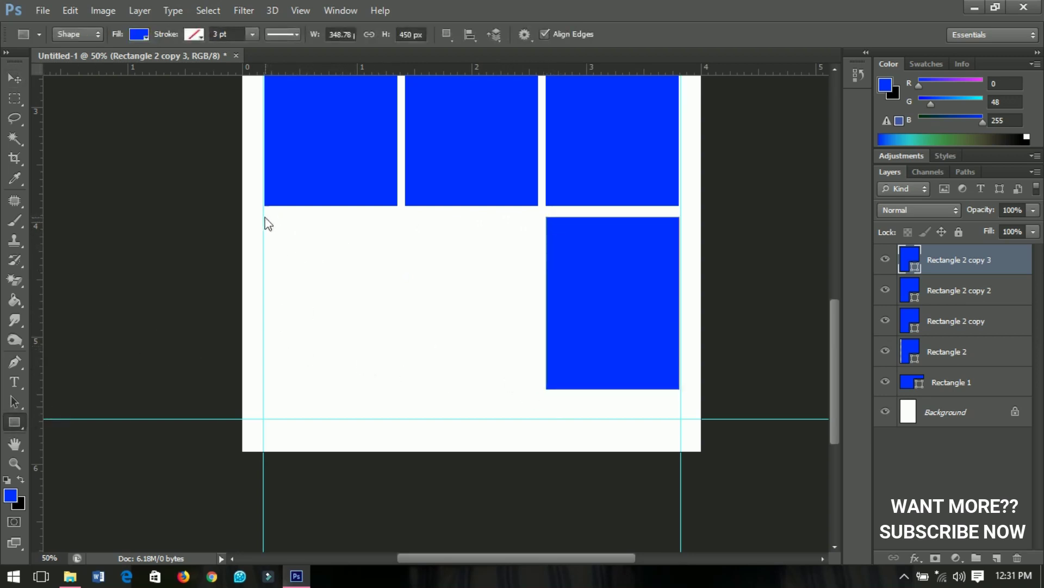
drag(264, 220, 540, 391)
key(v)
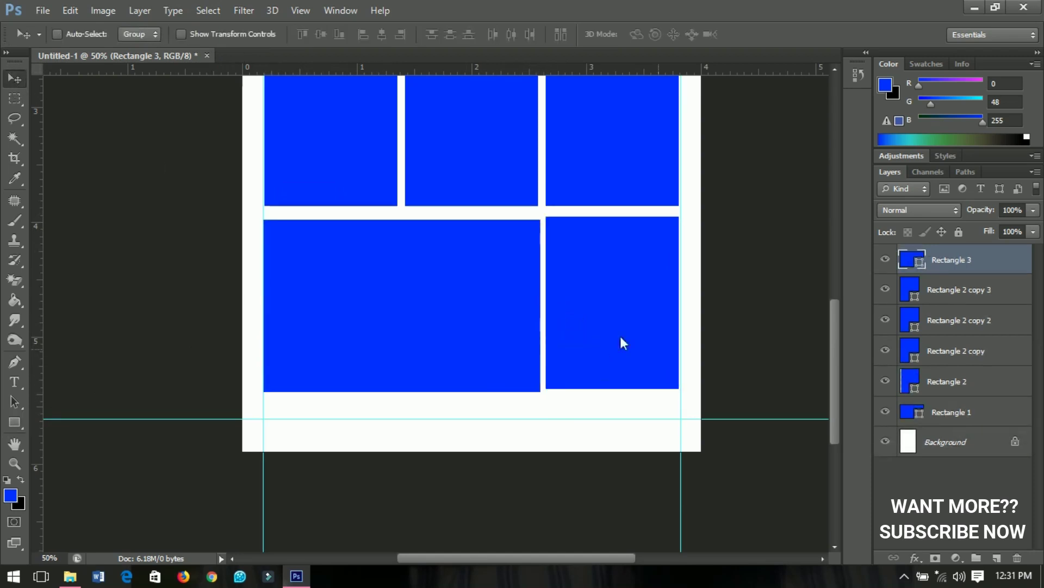
Nudge the wide rectangle slightly right and up to bring it nearly level with the small rectangle beside it.
key(Right)
key(Right)
key(Right)
key(Right)
key(Up)
key(Up)
key(Up)
key(Up)
key(Up)
key(Up)
key(Up)
key(Up)
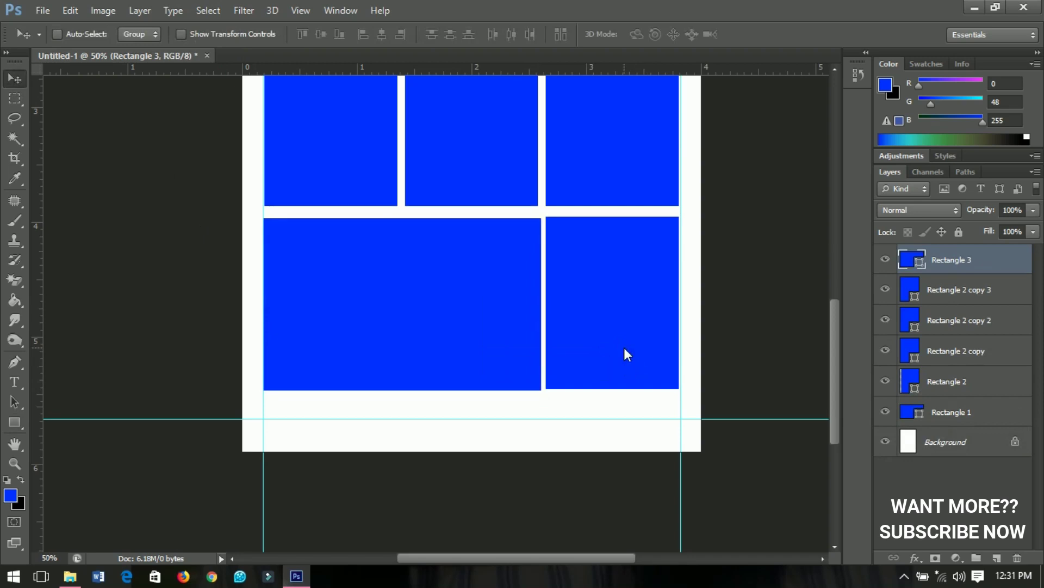
Narrow the wide rectangle to about 99.3% width by pulling in its right edge, widening the gap to its neighbour.
scroll(492, 246, up, 4)
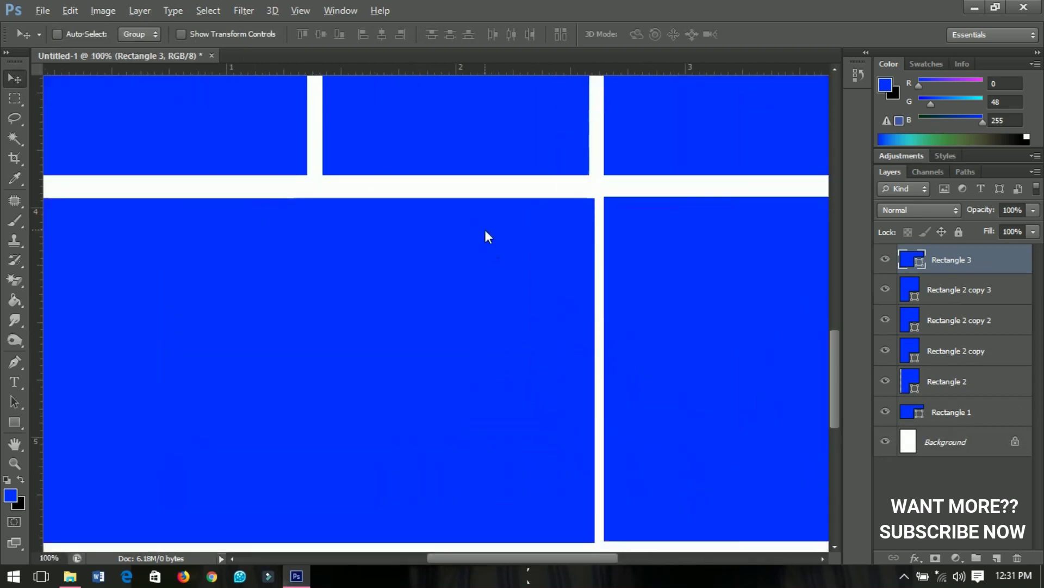
drag(696, 230, 414, 340)
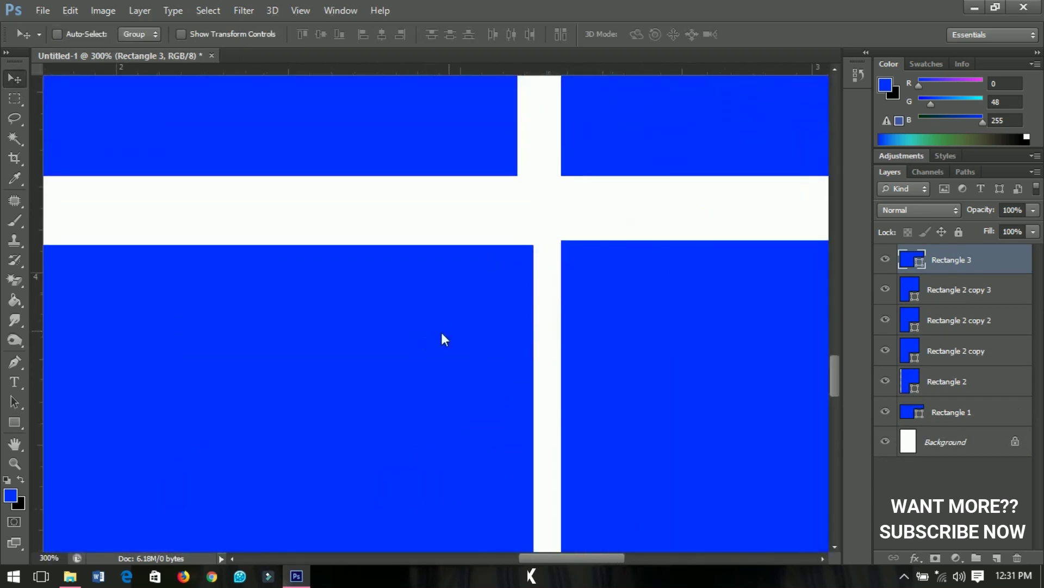
drag(513, 326, 467, 324)
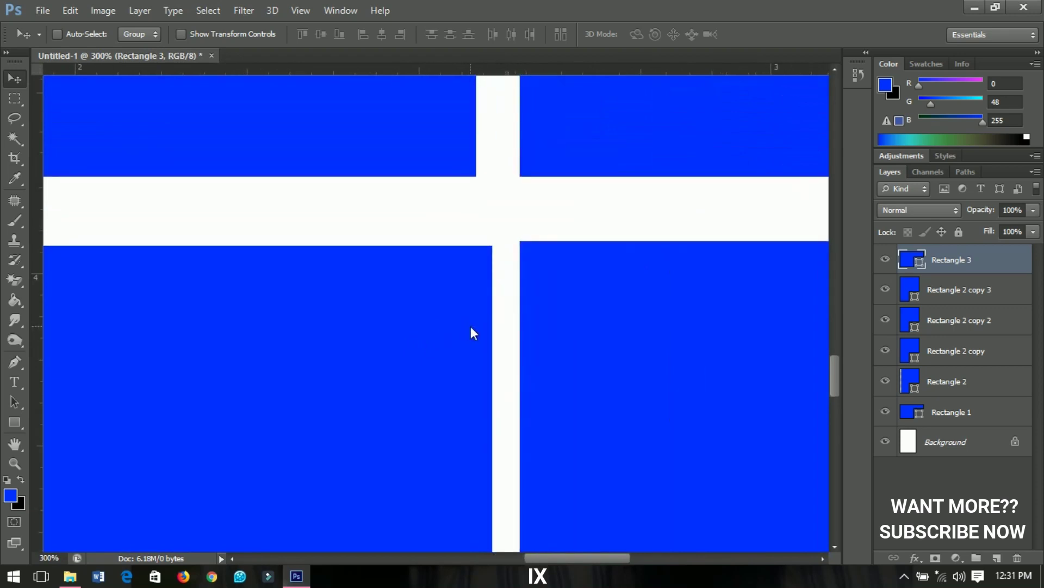
key(ctrl+t)
drag(489, 455, 494, 367)
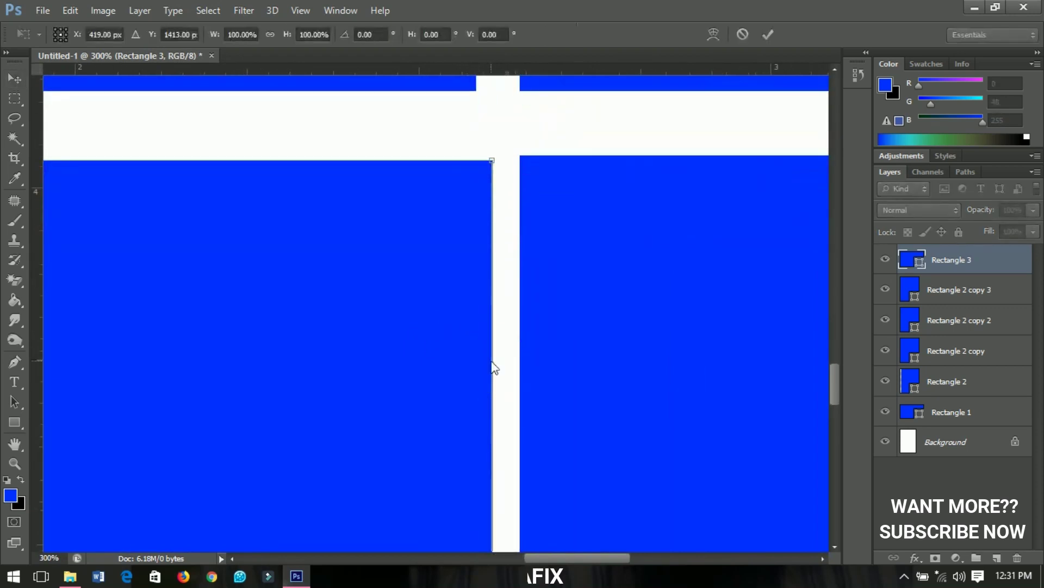
scroll(497, 420, down, 2)
scroll(489, 362, up, 10)
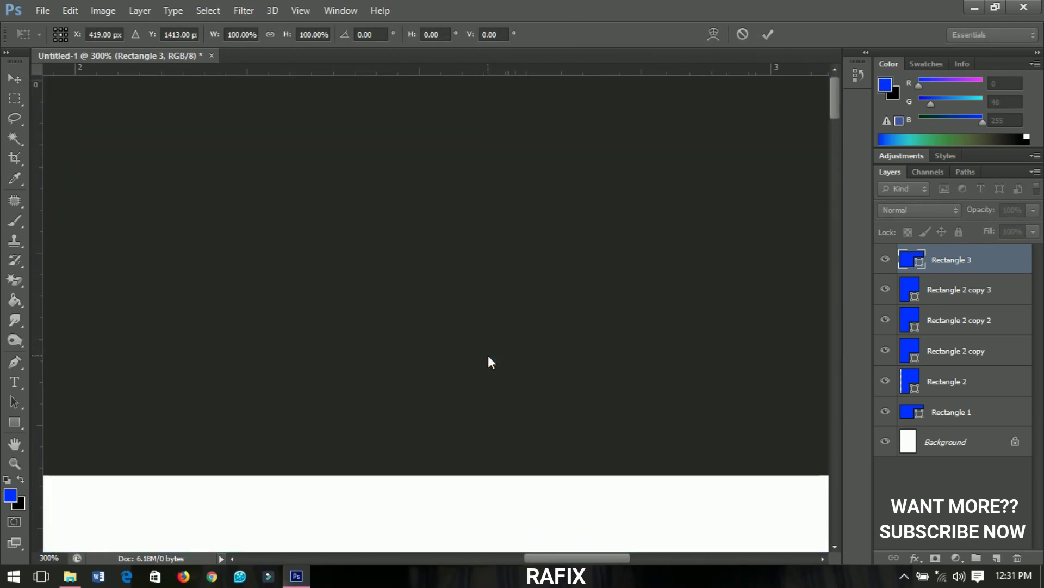
scroll(474, 337, down, 5)
scroll(478, 377, up, 4)
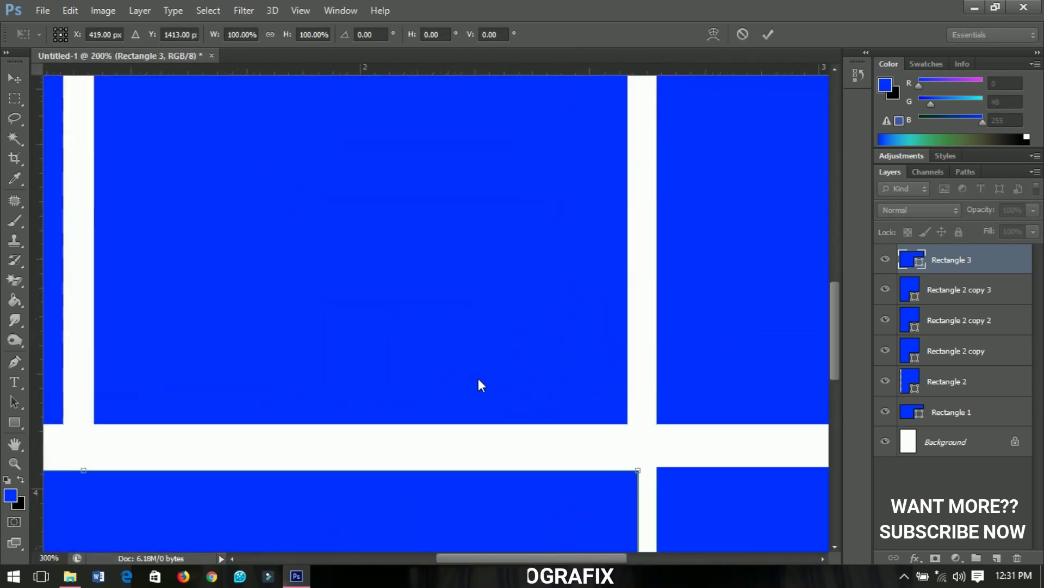
scroll(478, 377, up, 3)
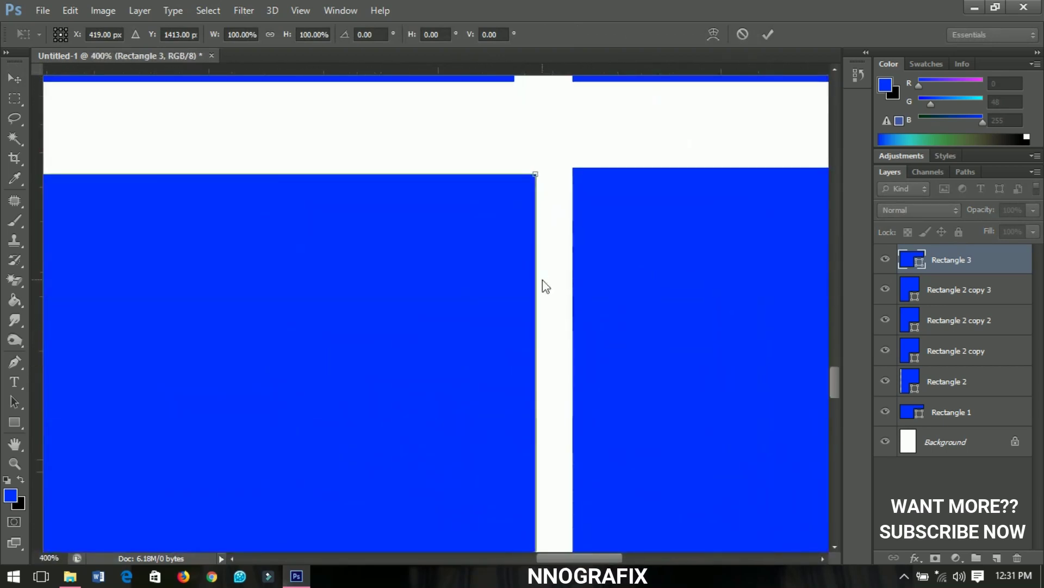
drag(536, 278, 524, 274)
scroll(521, 278, up, 2)
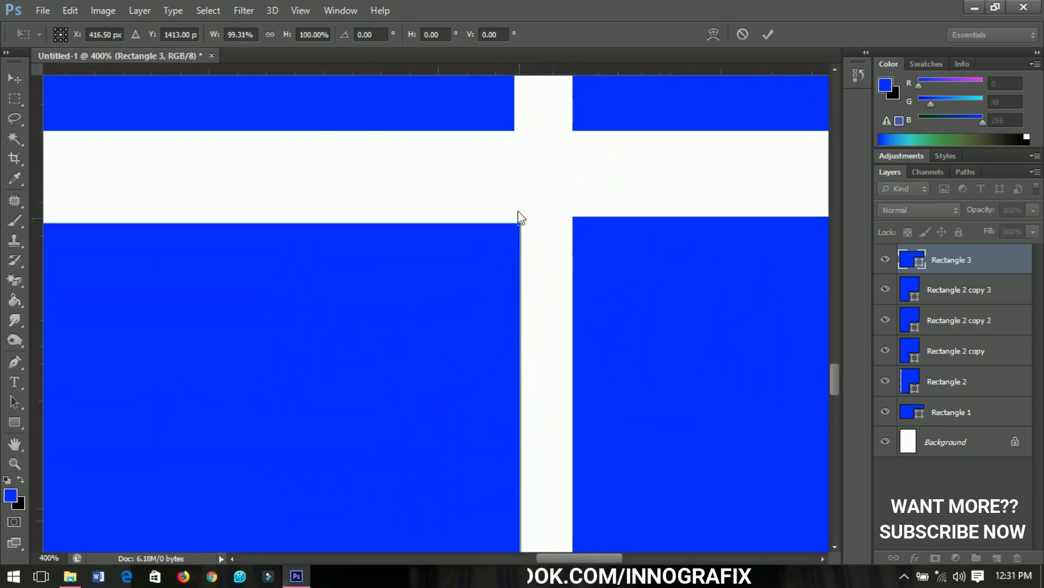
key(Return)
Nudge the wide rectangle vertically until its top and bottom edges line up with the small rectangle beside it.
drag(433, 294, 636, 282)
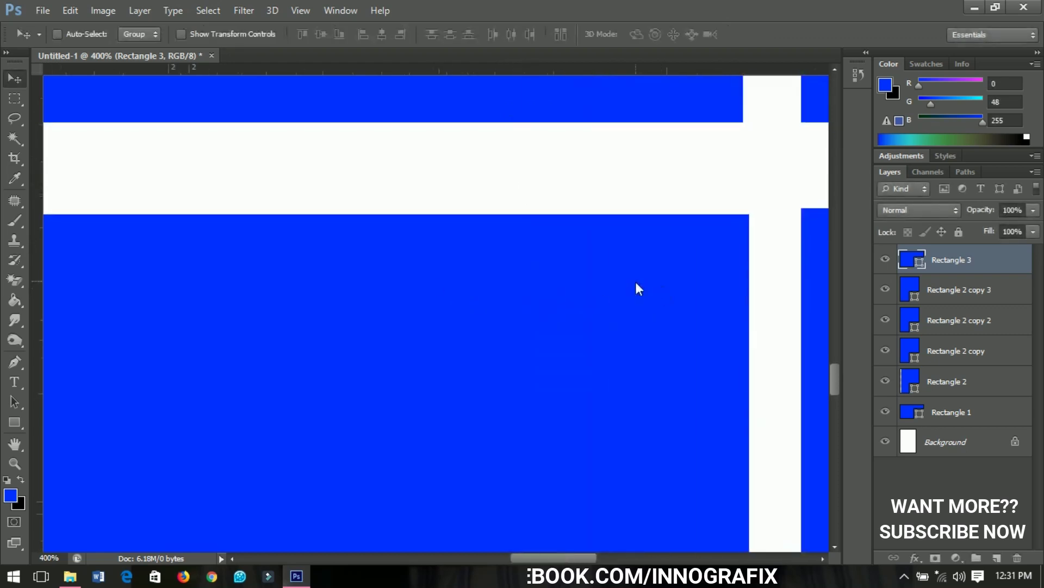
scroll(577, 278, down, 1)
scroll(474, 270, up, 2)
scroll(381, 283, right, 5)
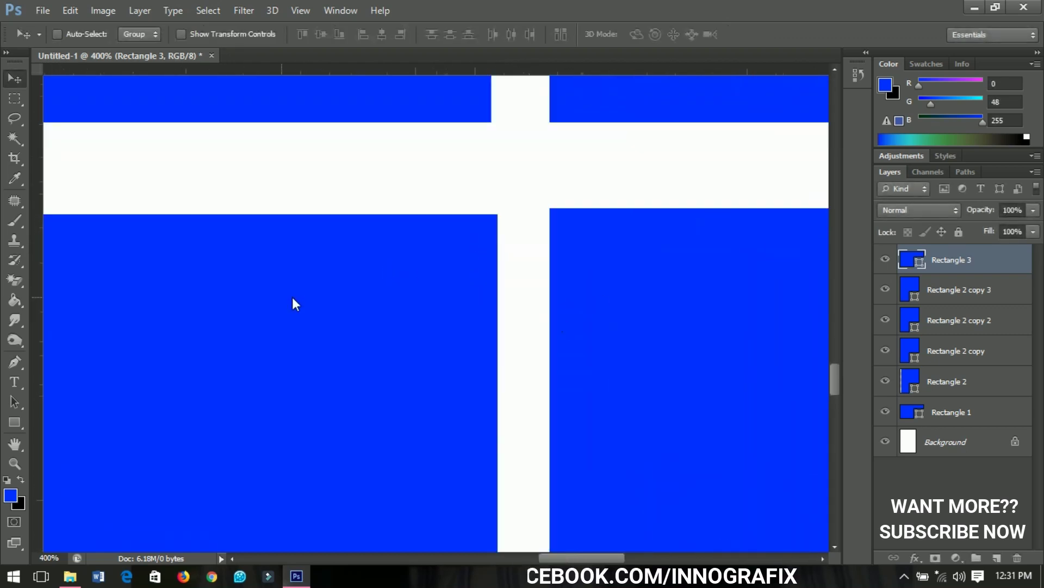
scroll(296, 316, up, 2)
scroll(295, 315, left, 1)
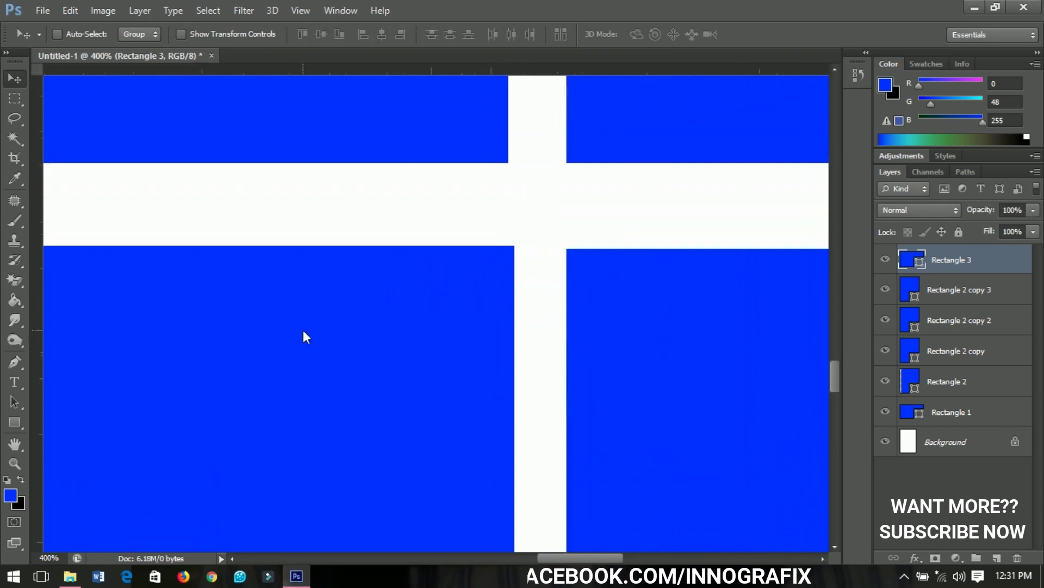
key(Down)
key(Down)
scroll(302, 328, down, 4)
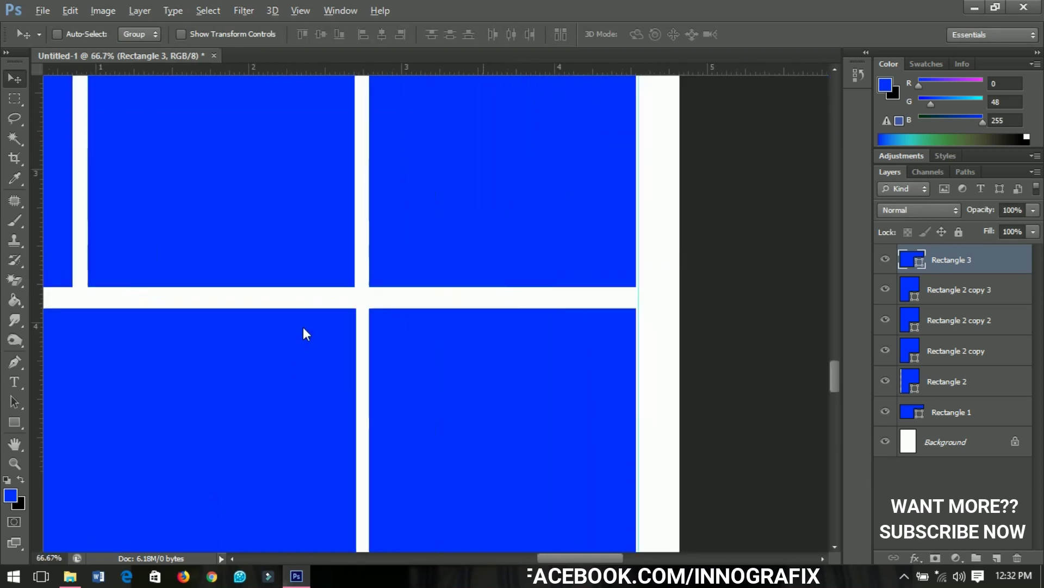
key(h)
drag(303, 328, 589, 543)
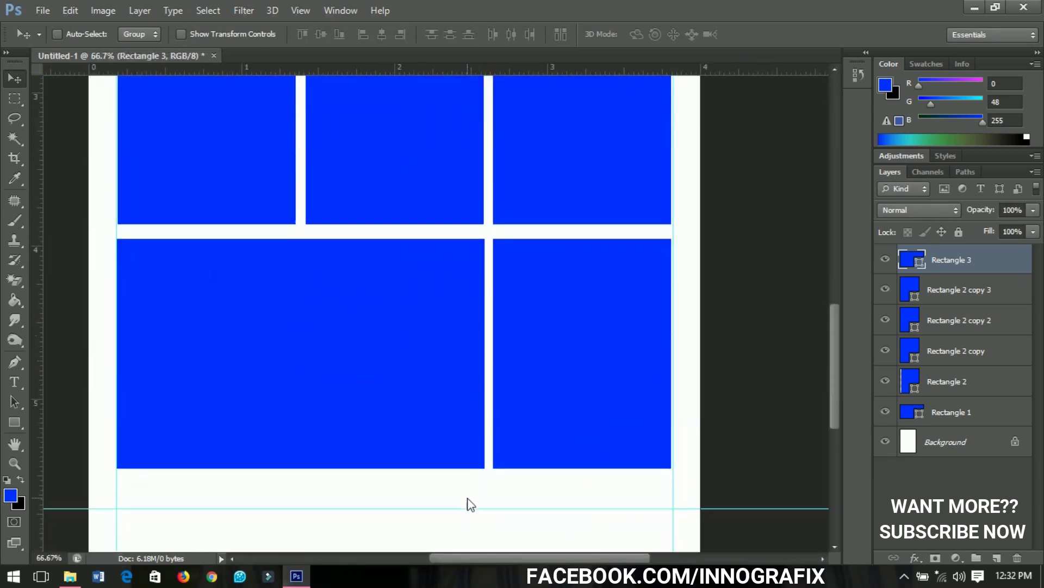
drag(471, 505, 534, 378)
scroll(566, 337, up, 4)
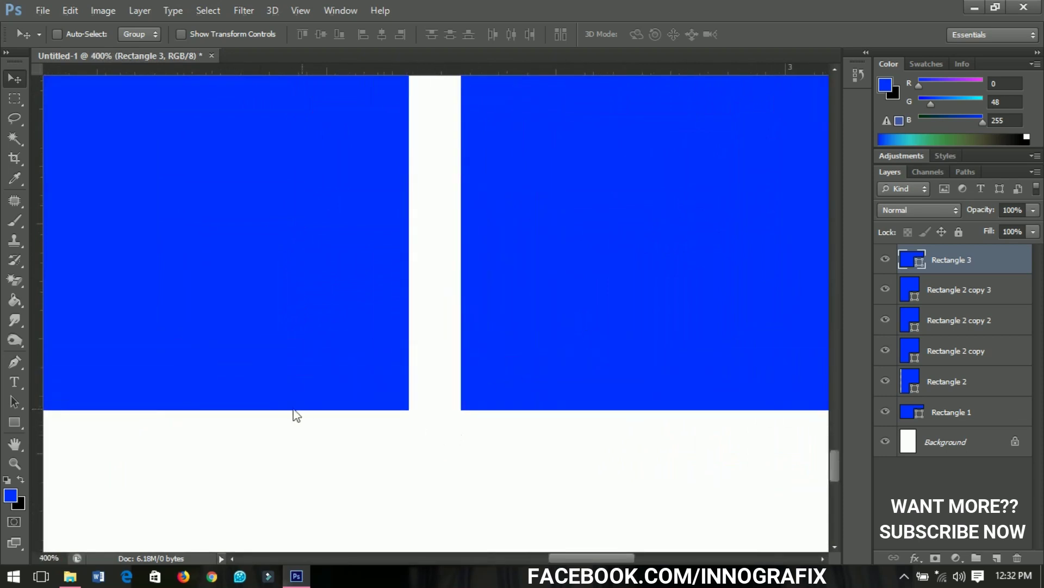
Select the large top rectangle's layer and toggle its visibility off and back on to identify it.
scroll(471, 426, down, 6)
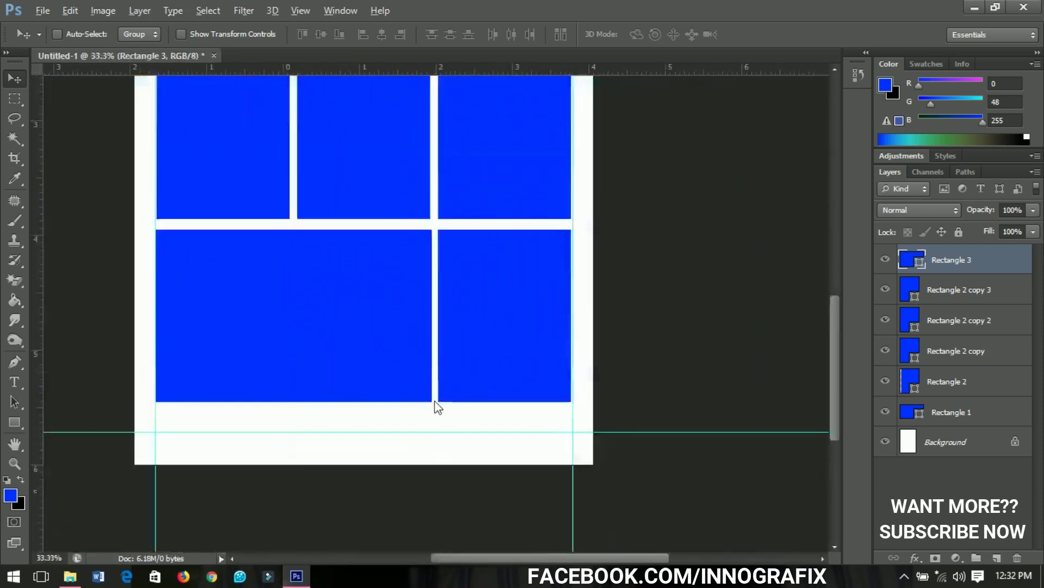
scroll(438, 407, down, 1)
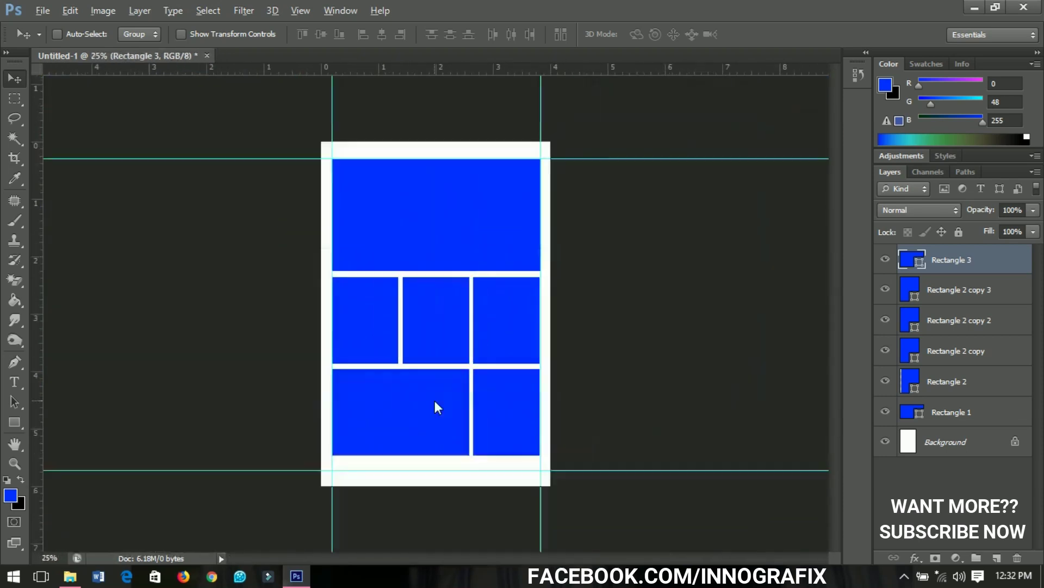
right_click(446, 224)
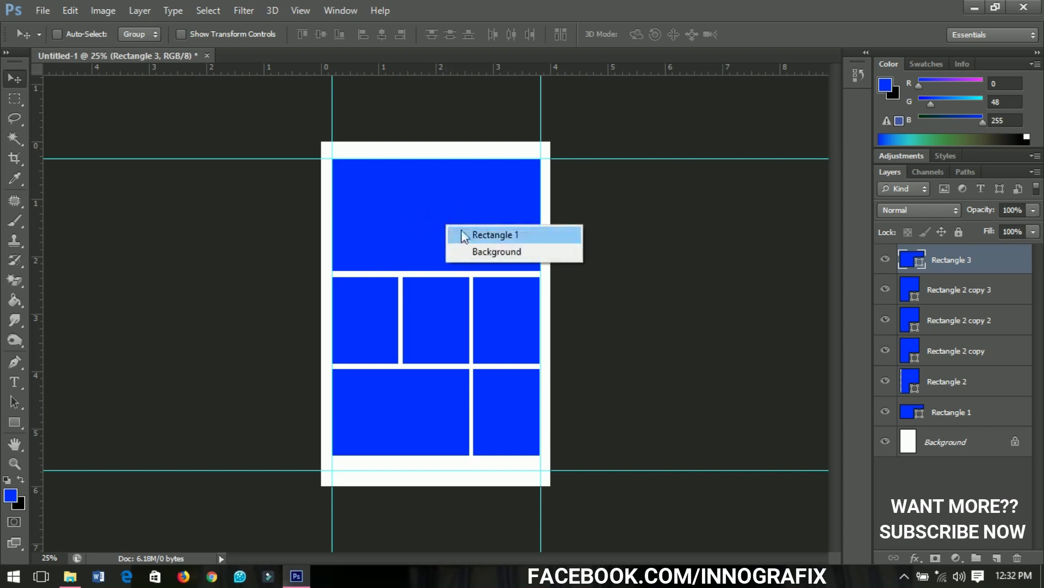
click(494, 236)
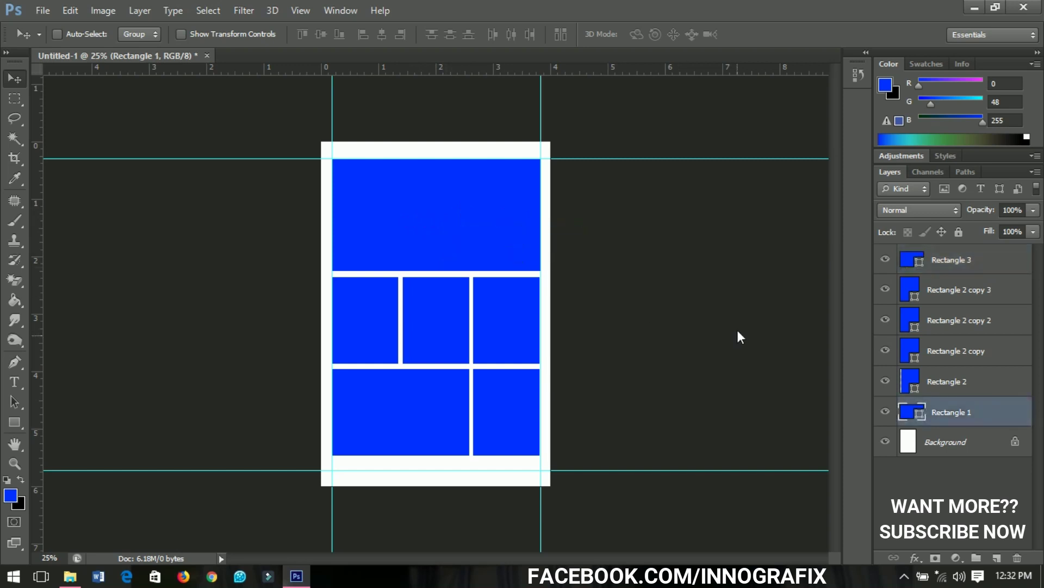
click(885, 409)
click(886, 411)
Place the group photo 801DB4D8-74AC-4404-9DDD-1B86EEBEFF54 directly above the Rectangle 1 layer and rasterize it.
click(36, 13)
click(98, 260)
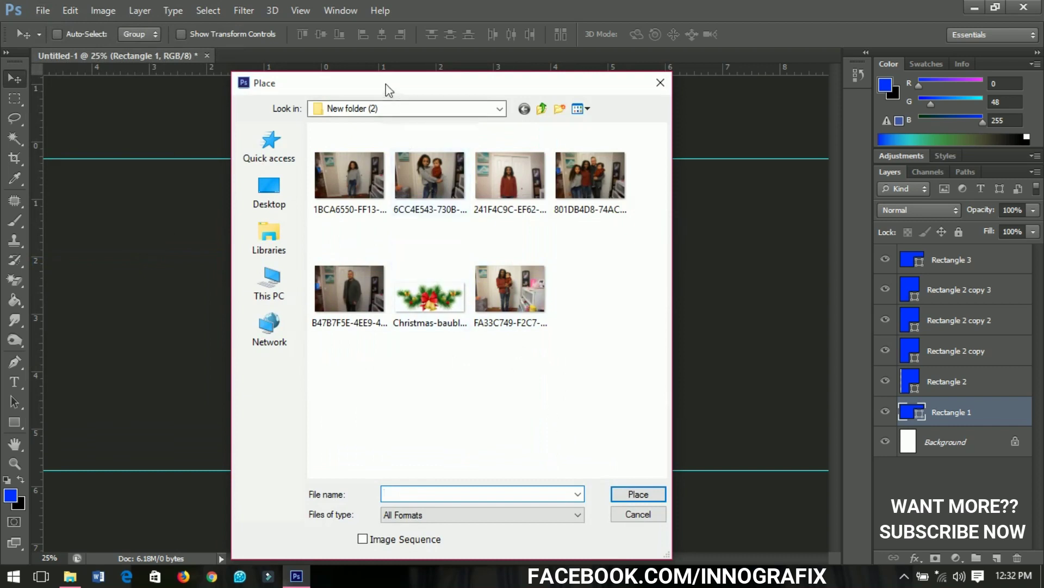
drag(385, 83, 473, 84)
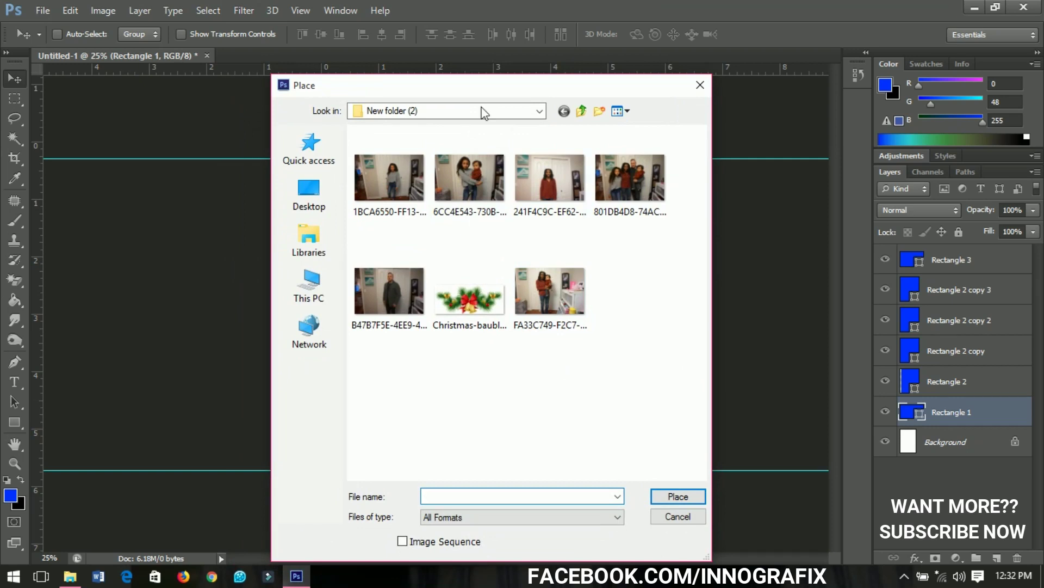
drag(469, 88, 463, 117)
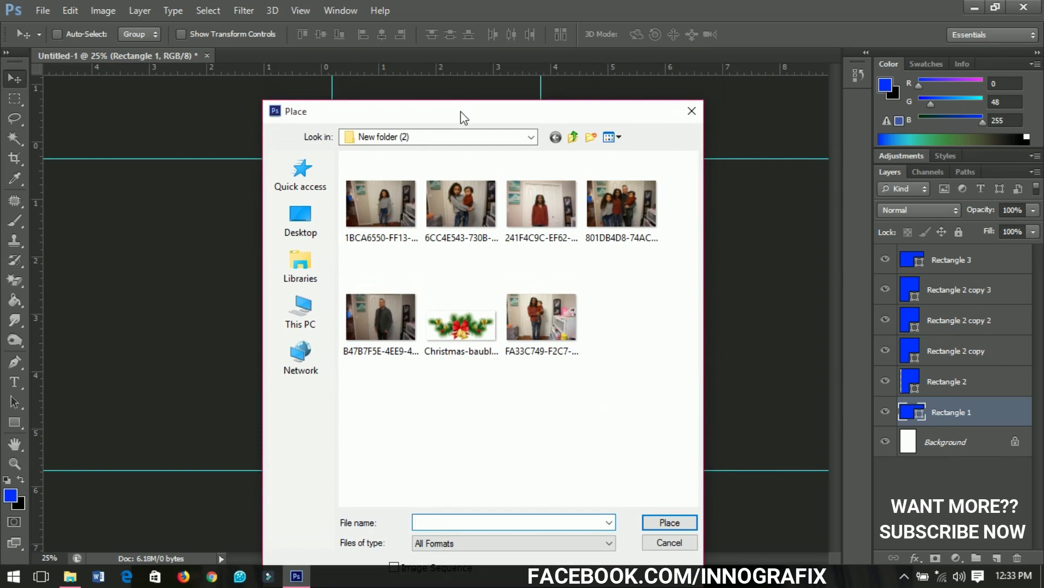
drag(464, 117, 468, 98)
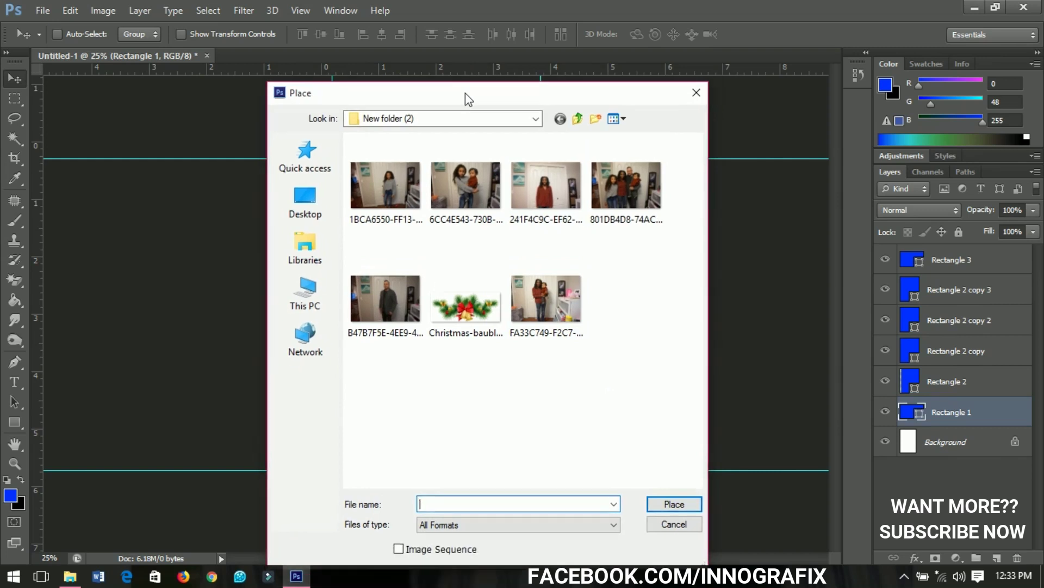
click(588, 354)
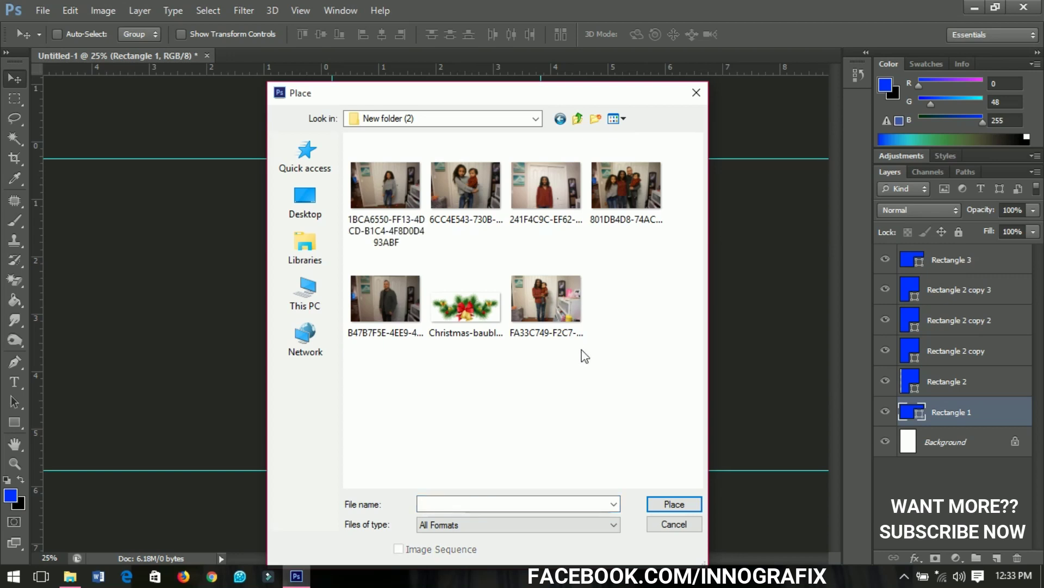
click(631, 192)
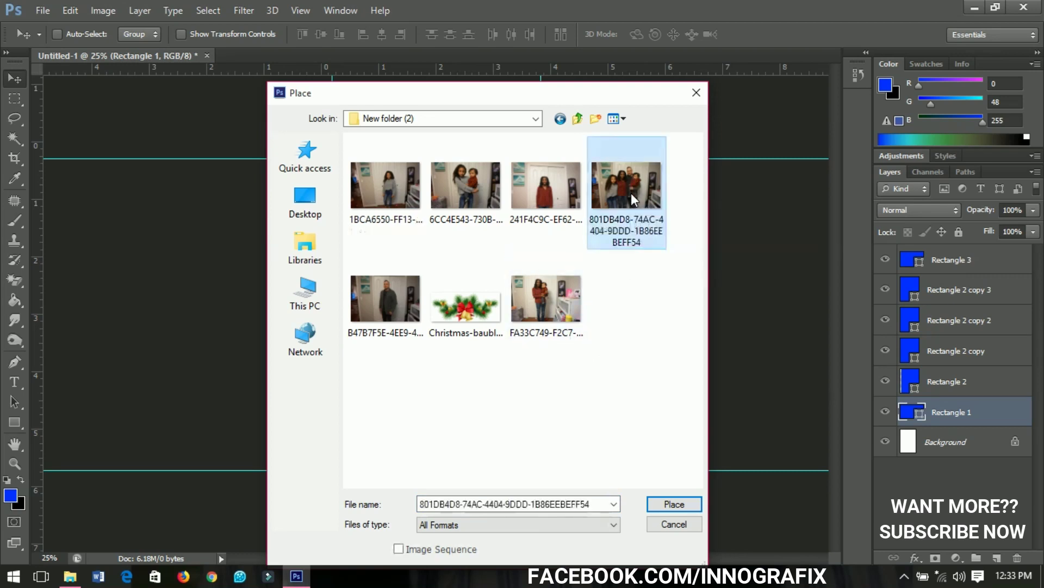
click(674, 505)
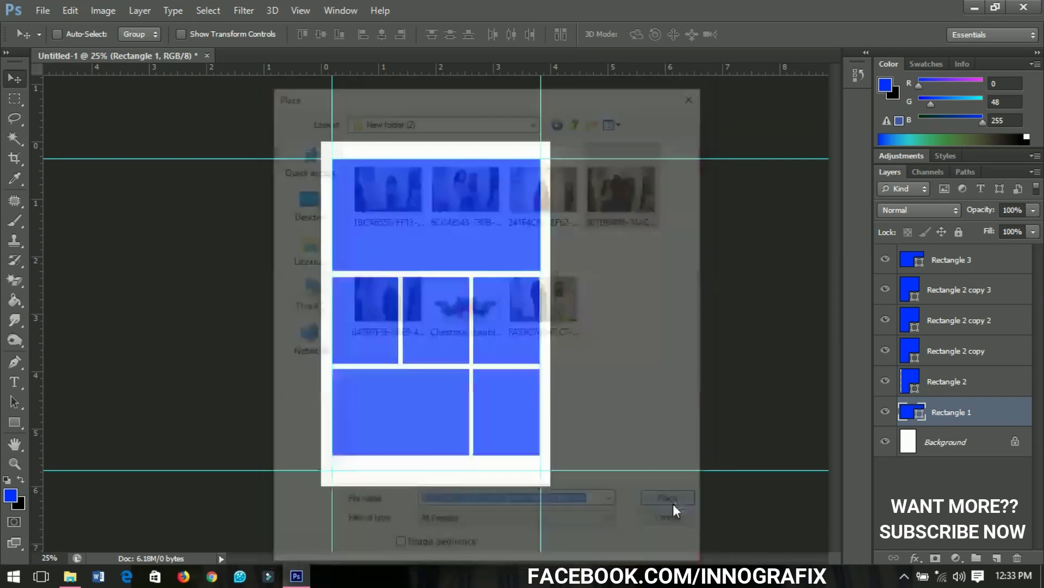
key(Return)
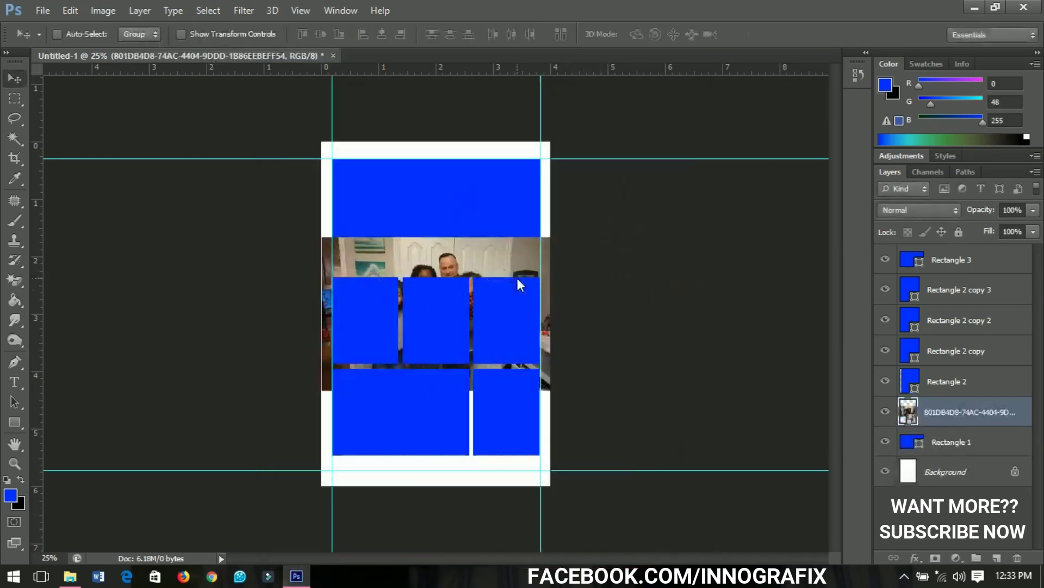
right_click(939, 412)
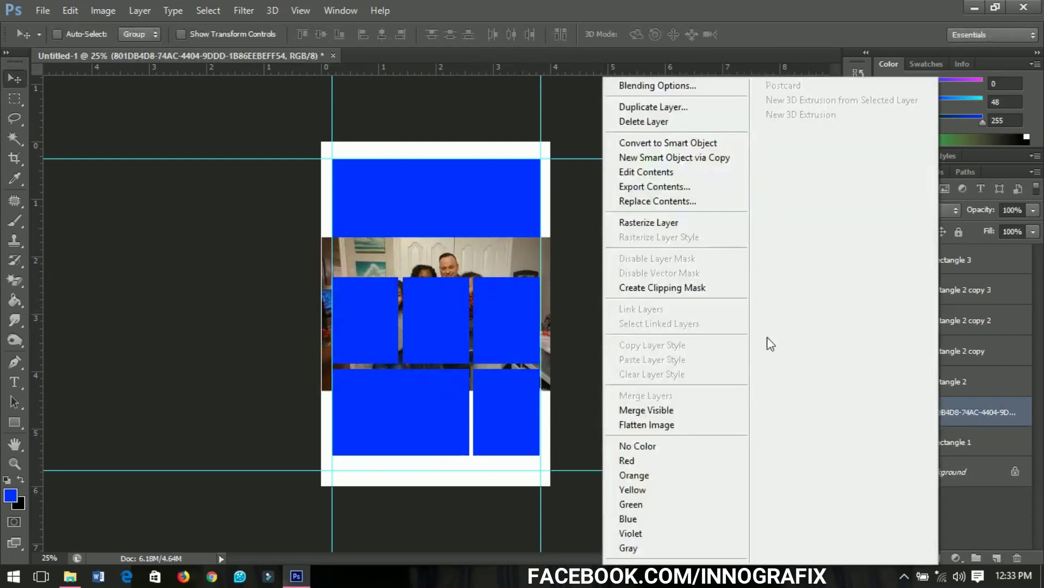
click(680, 219)
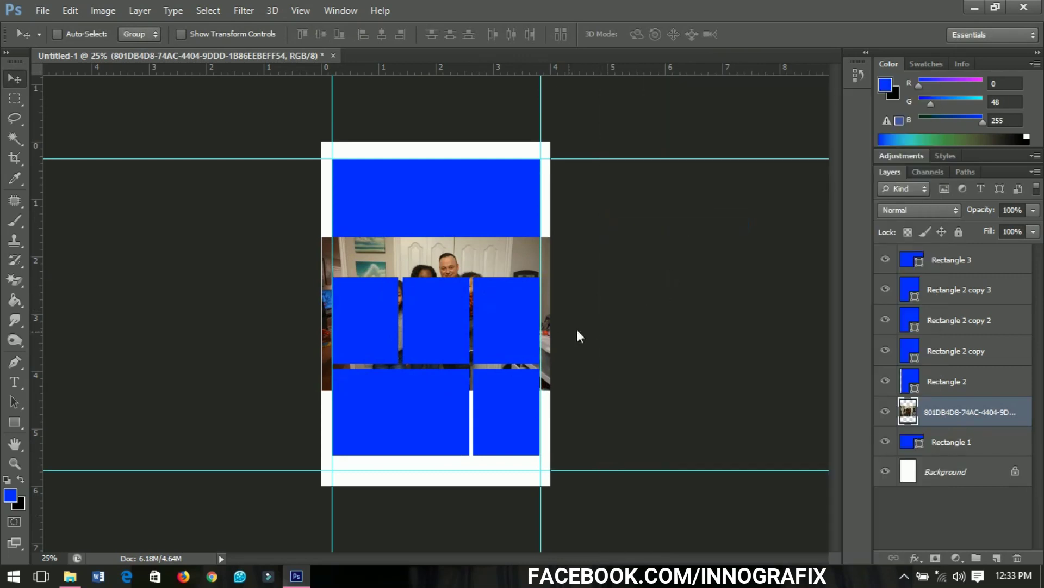
Move the group photo up over the large top rectangle and clip it to Rectangle 1 with a clipping mask.
drag(497, 346, 484, 258)
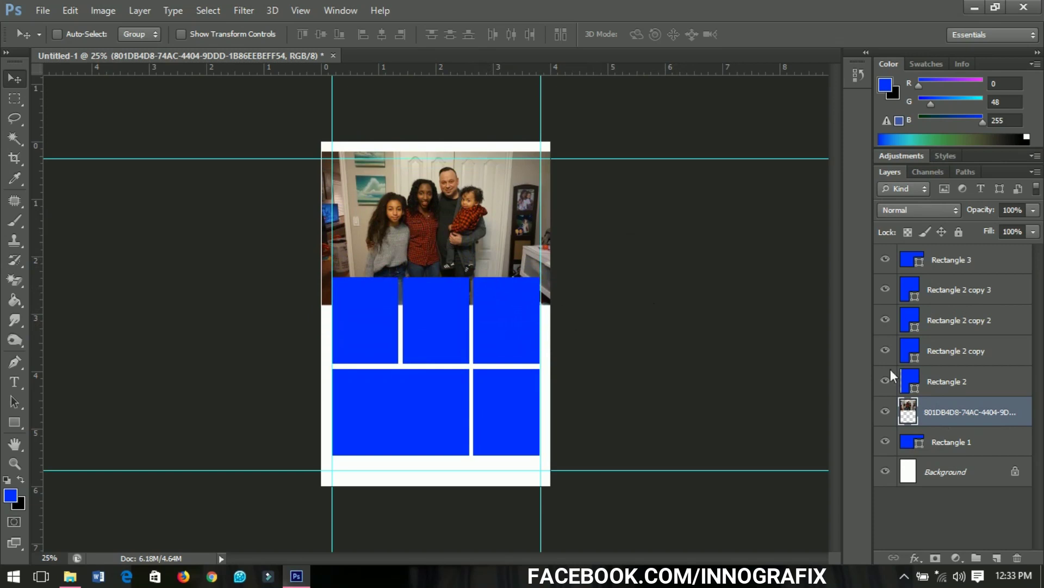
right_click(942, 413)
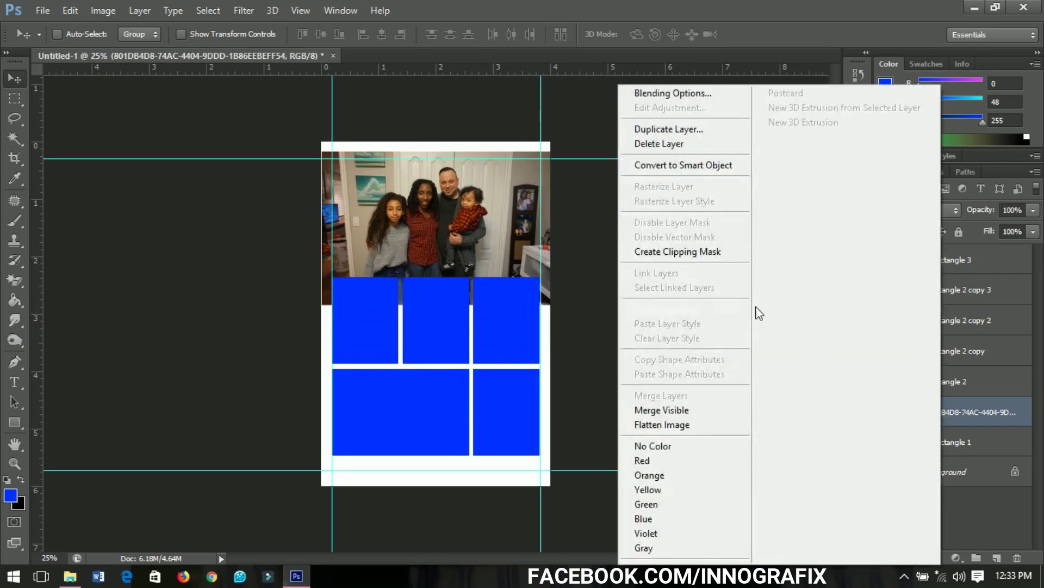
click(709, 255)
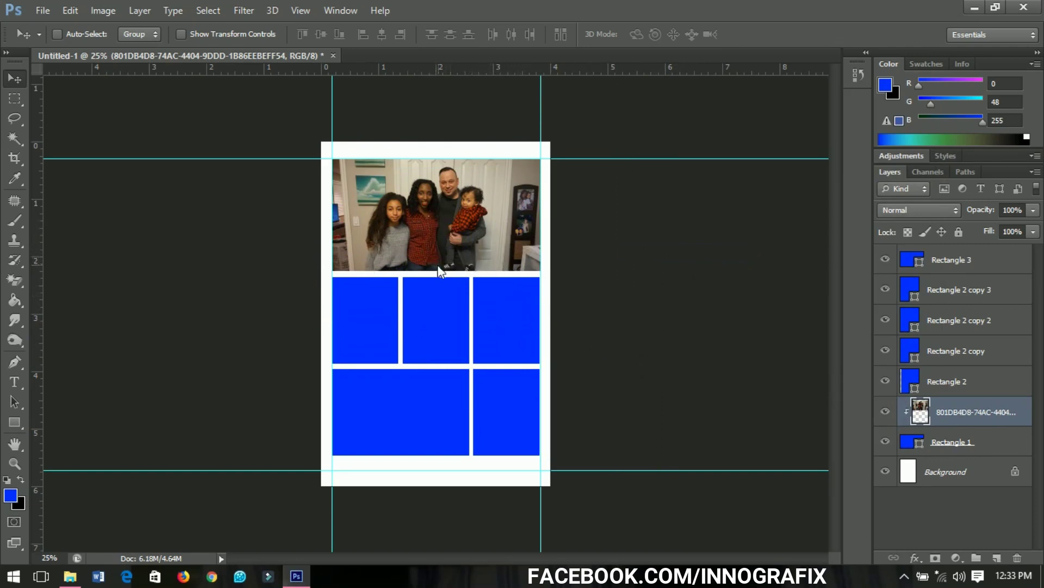
Scale the clipped group photo down to about 93% and reposition it so the family fits within the top frame.
key(ctrl+t)
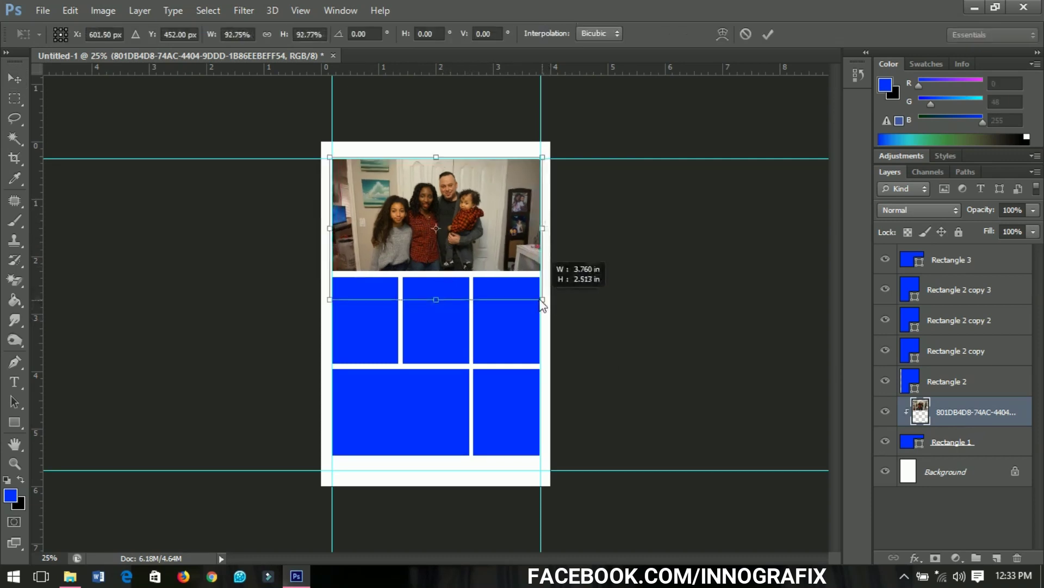
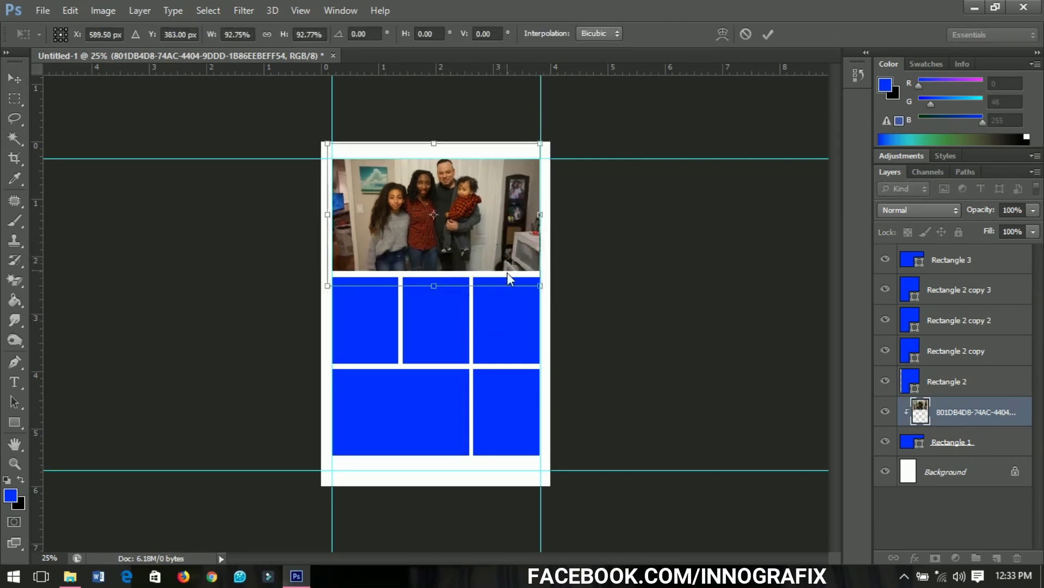
drag(509, 269, 541, 292)
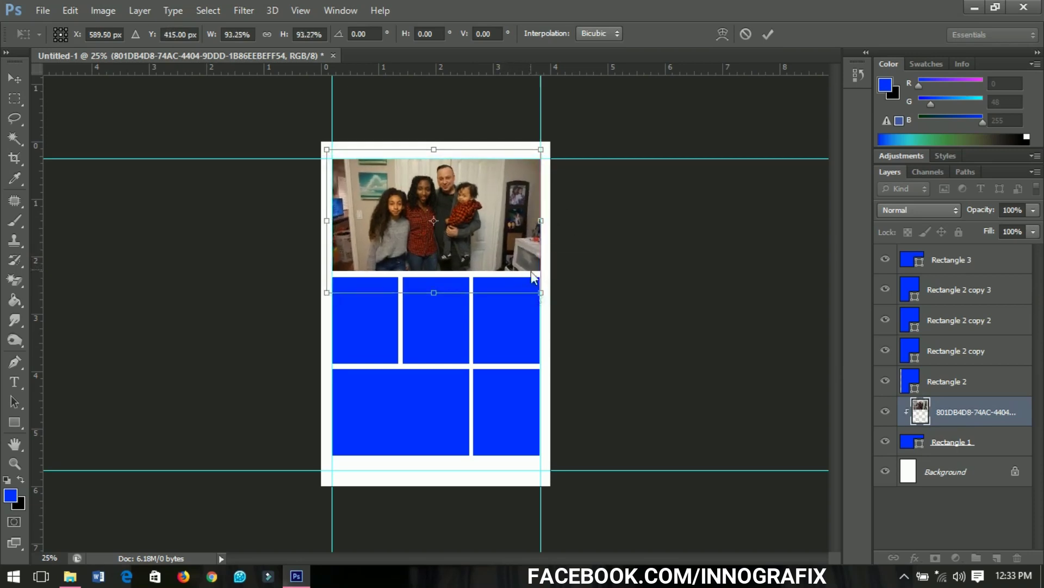
key(Return)
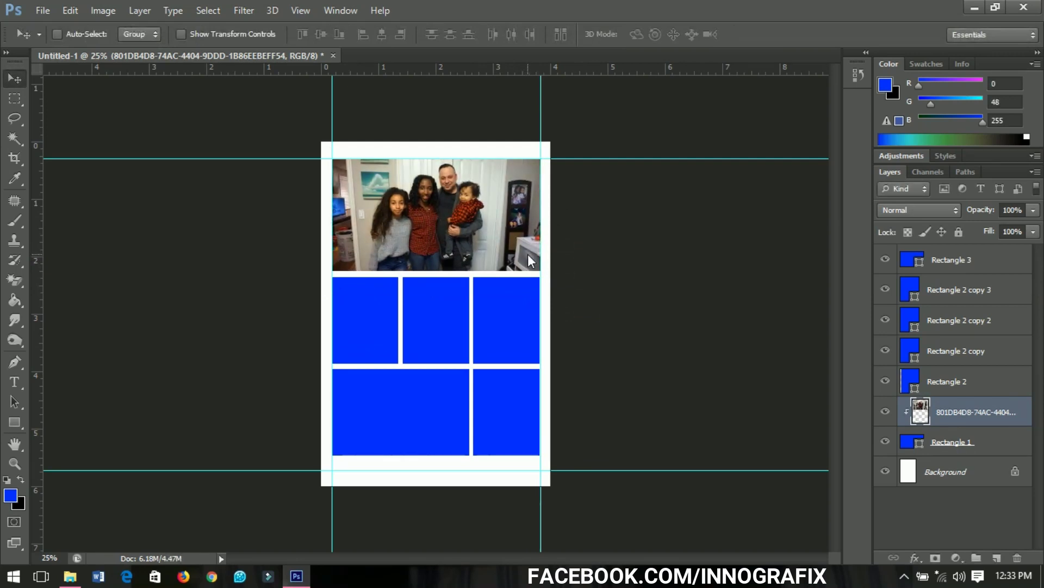
Brighten the group photo in the top frame with a Brightness/Contrast adjustment.
scroll(352, 153, up, 3)
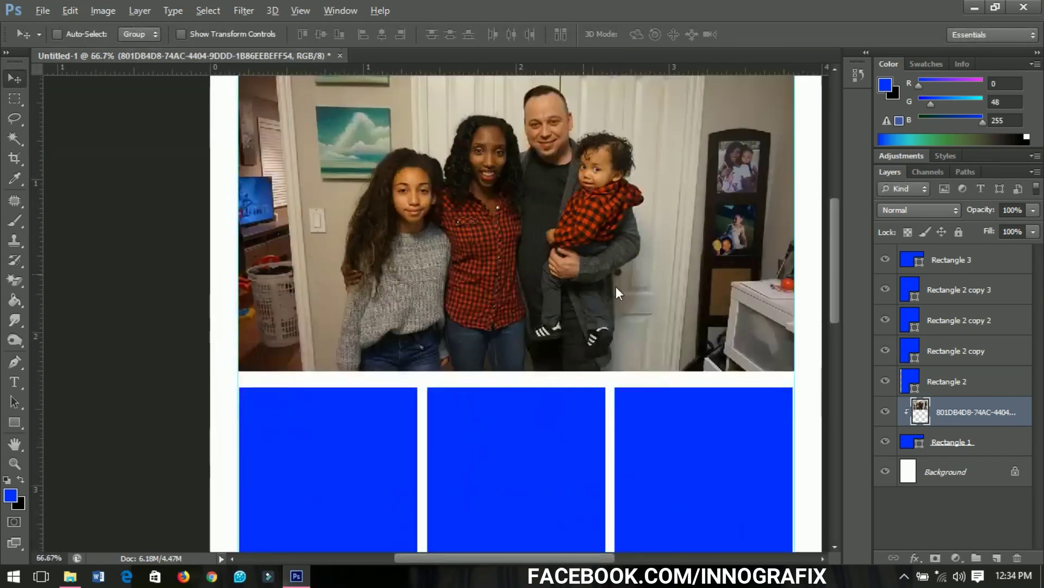
scroll(561, 284, up, 1)
scroll(501, 283, right, 1)
click(109, 12)
mouse_move(148, 50)
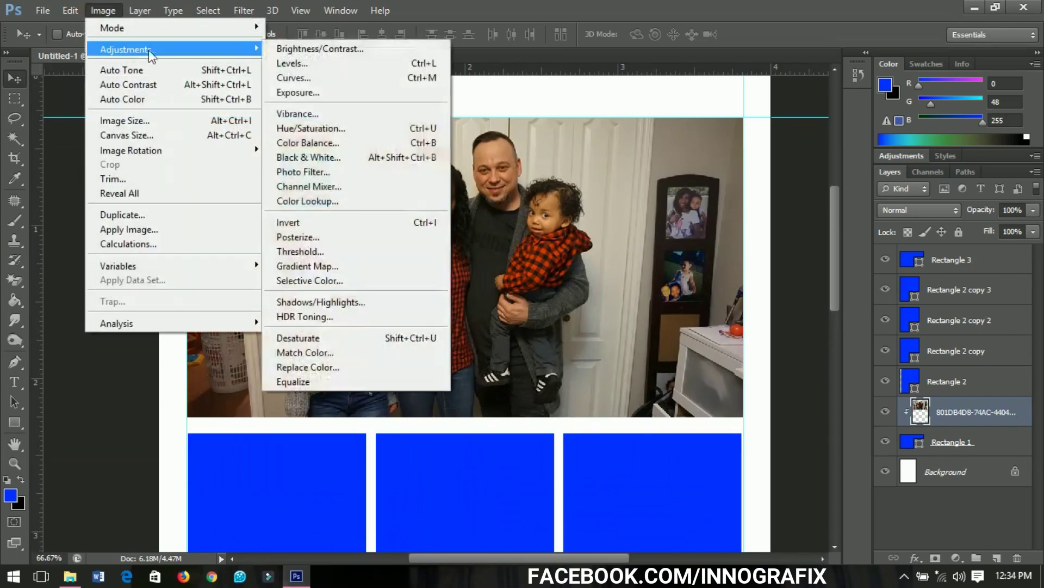
click(318, 50)
drag(624, 156, 635, 196)
click(770, 144)
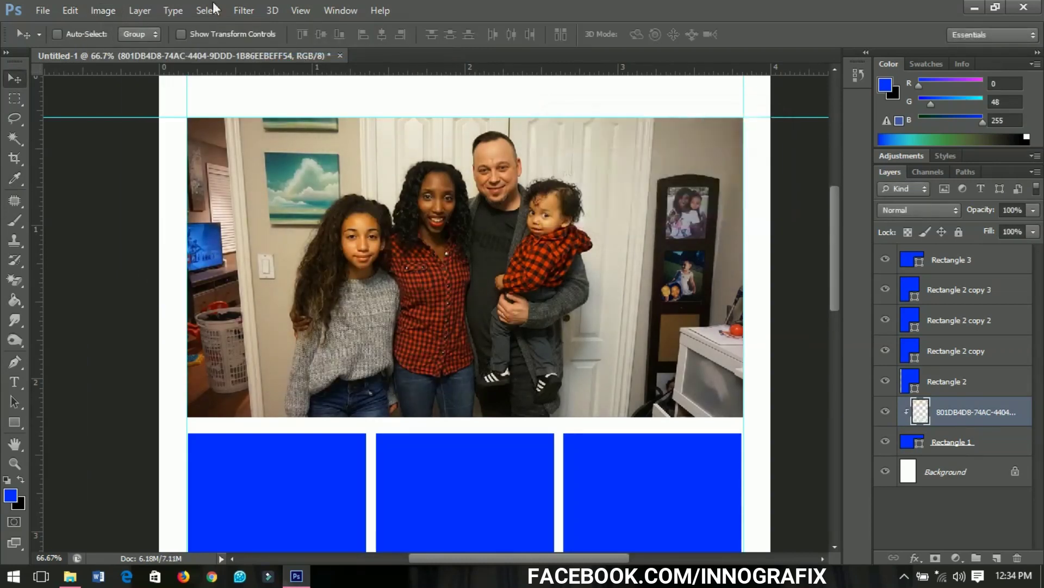
Raise the group photo's saturation slightly with a Hue/Saturation adjustment, leaving hue and lightness at 0.
click(103, 11)
mouse_move(223, 52)
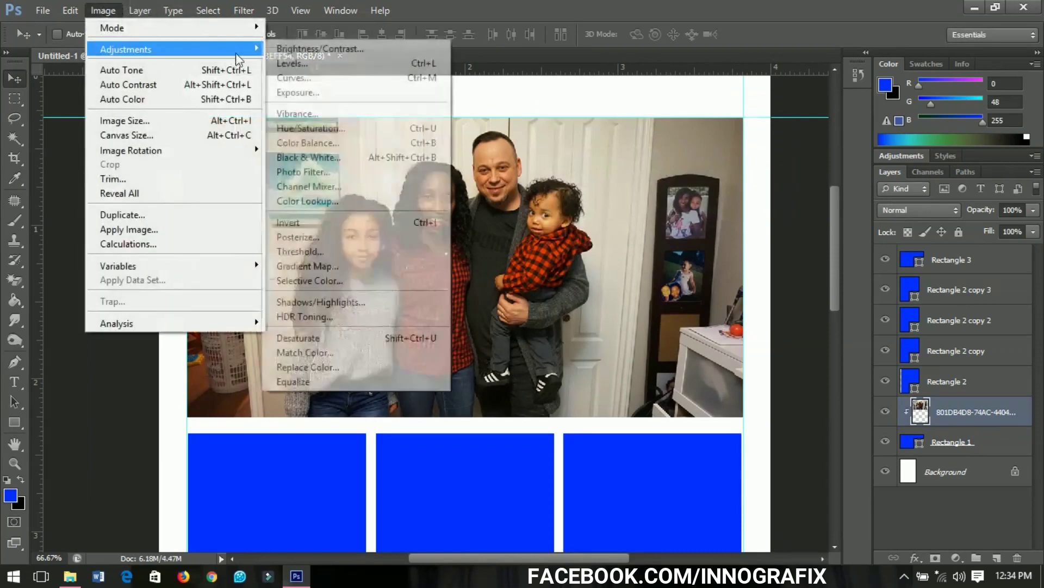
click(312, 128)
drag(769, 322, 773, 323)
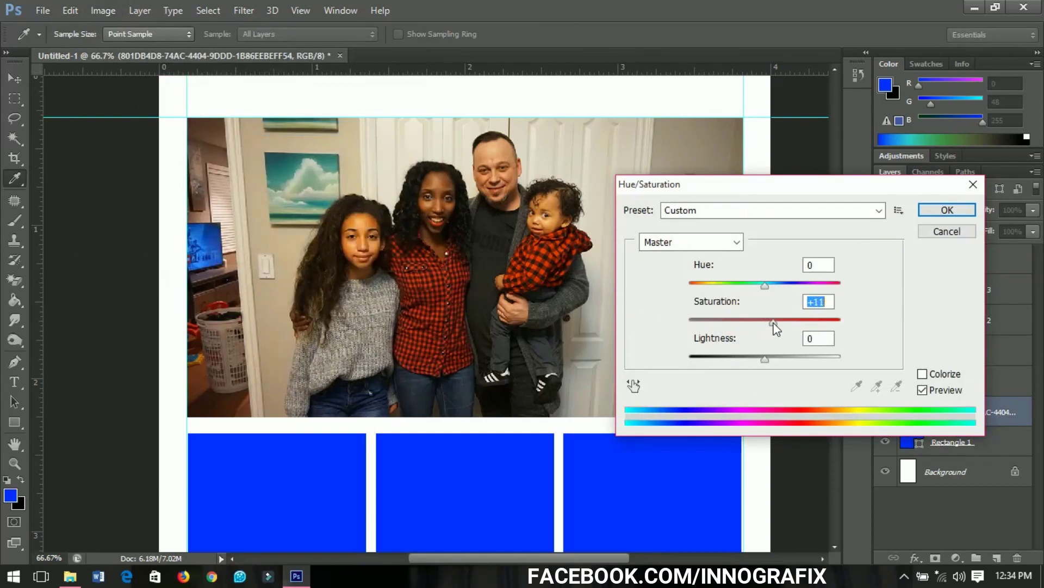
drag(775, 328, 772, 328)
click(947, 210)
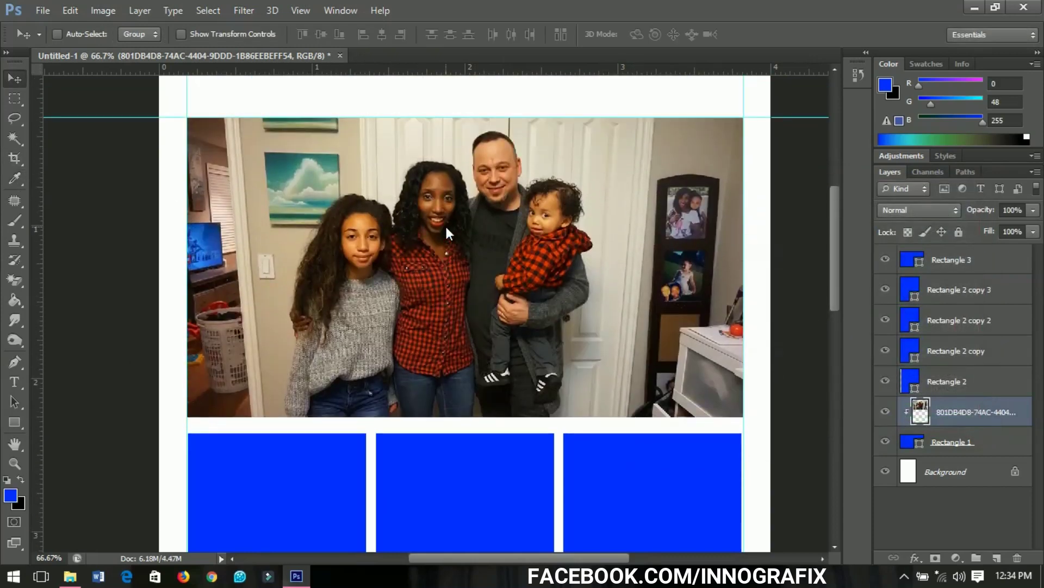
Place the photo 241F4C9C-EF62-4413-8C19-1CC31E450202 directly above the Rectangle 2 layer, the first frame in the middle row.
key(ctrl+minus)
key(ctrl+minus)
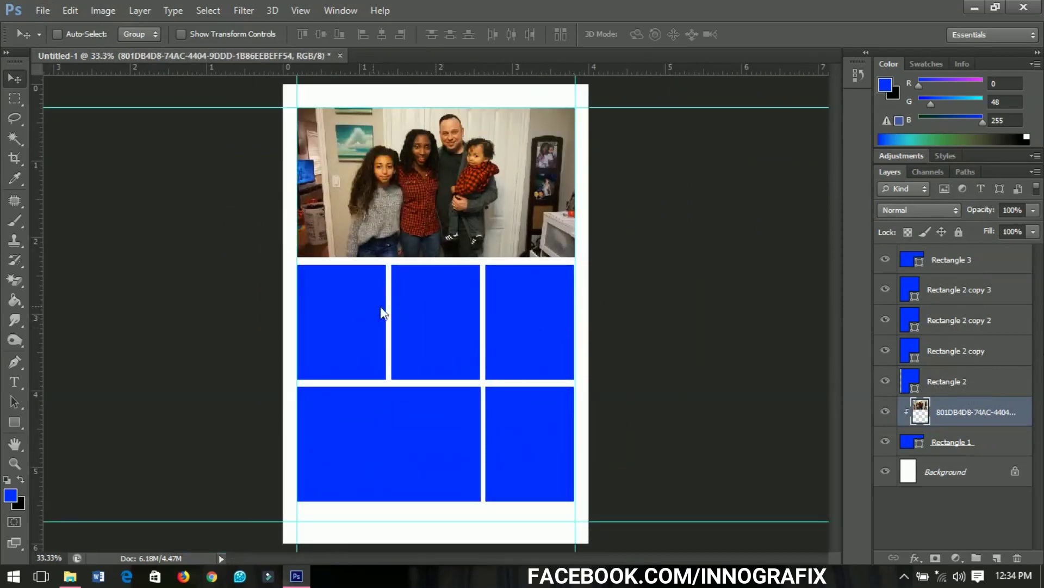
right_click(328, 302)
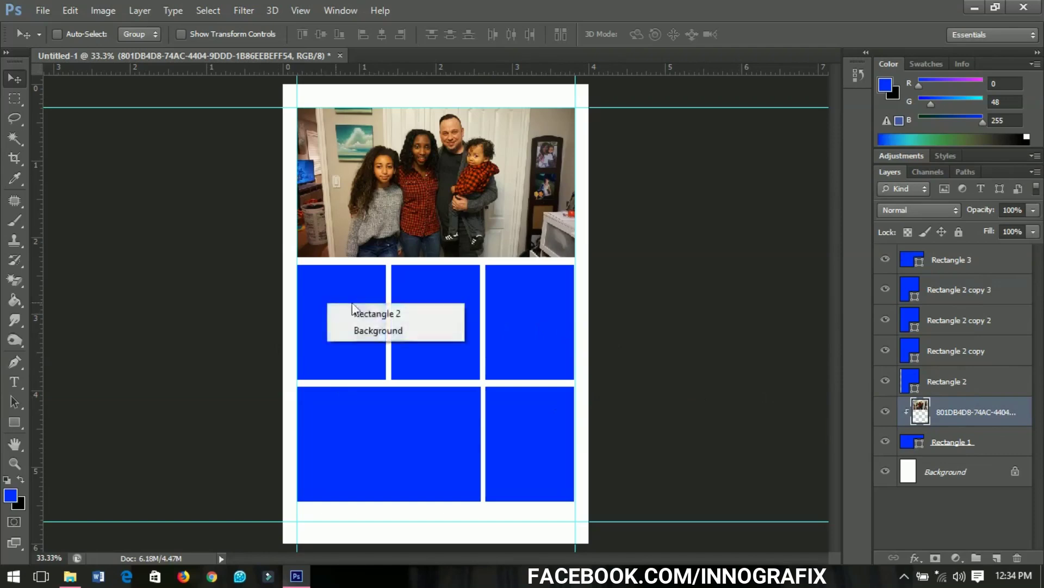
click(366, 311)
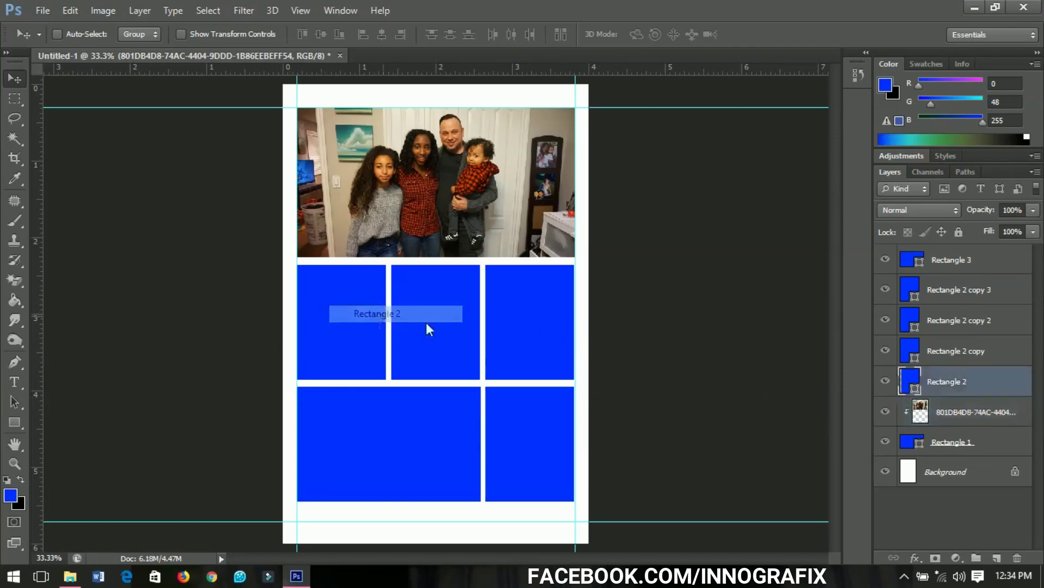
click(43, 9)
click(55, 258)
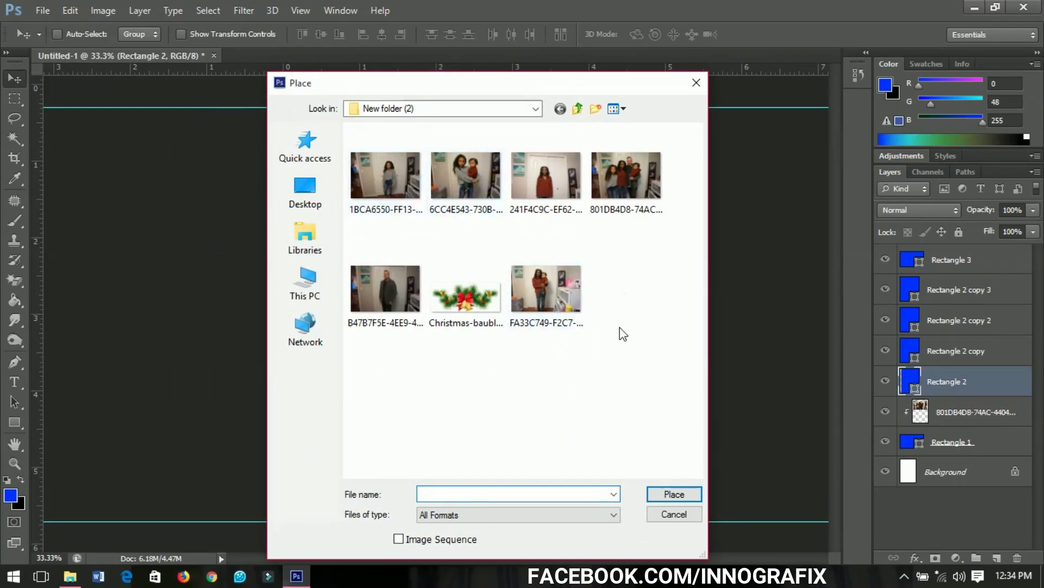
click(533, 196)
click(673, 494)
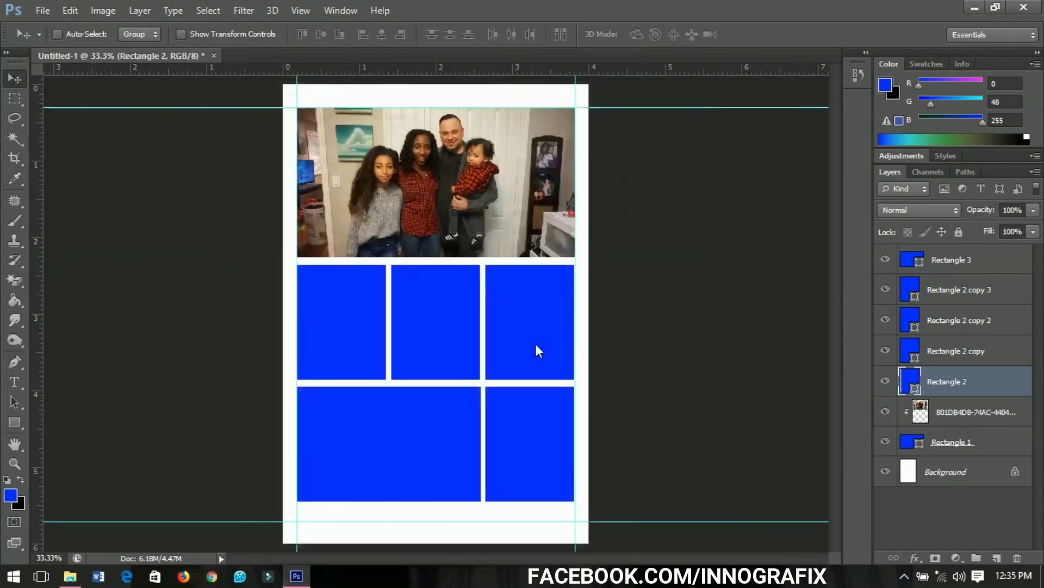
double_click(500, 306)
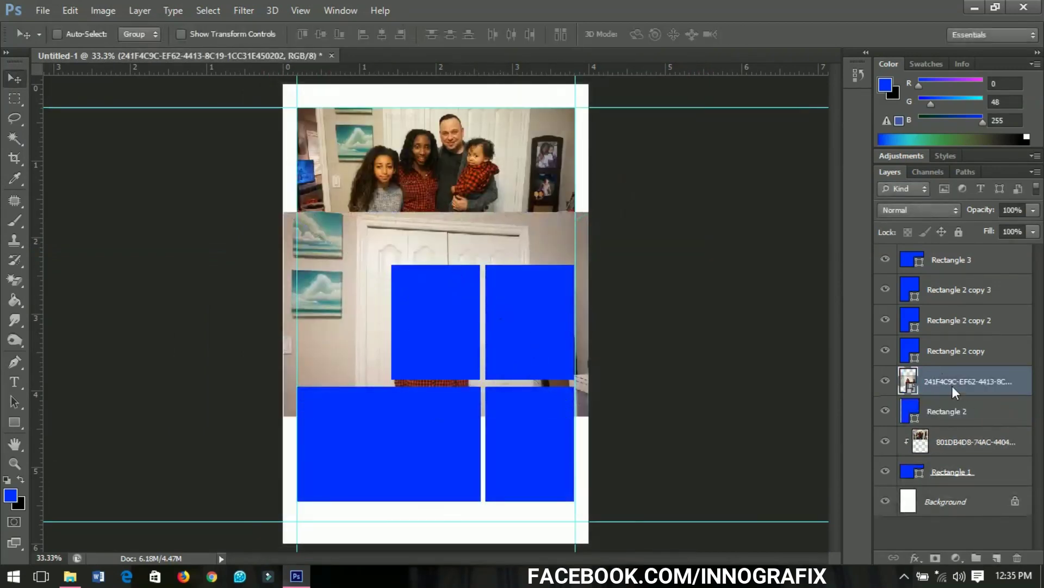
Rasterize the placed 241F4C9C-EF62-4413-8C19-1CC31E450202 photo and clip it to the Rectangle 2 frame beneath it.
right_click(952, 383)
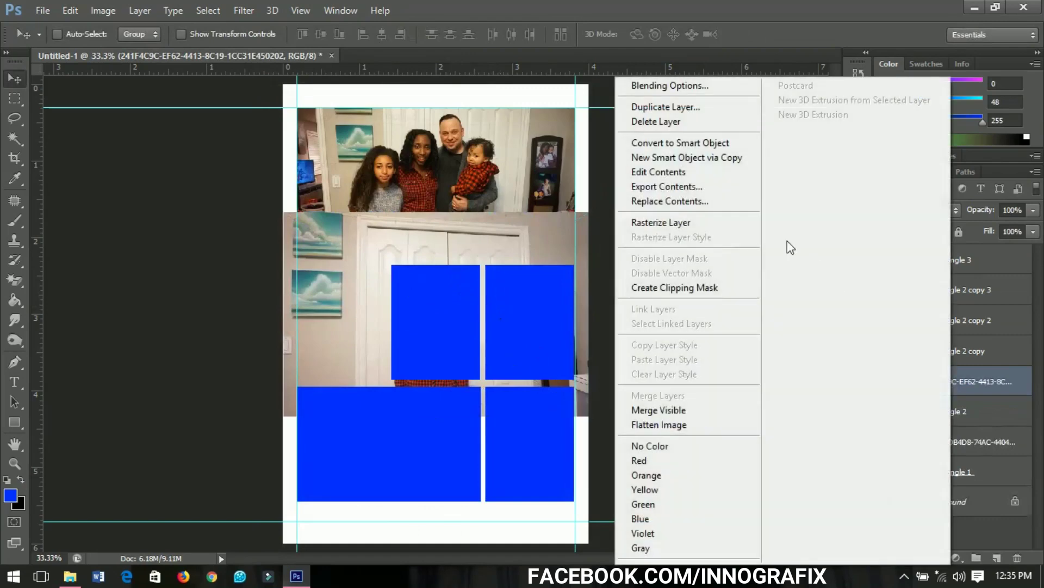
click(662, 223)
right_click(950, 367)
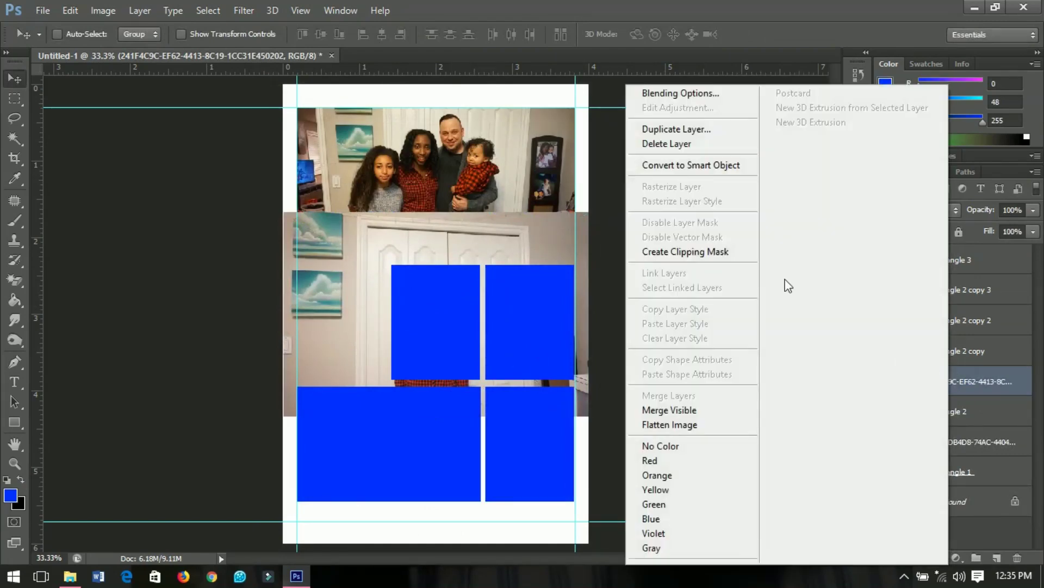
click(686, 251)
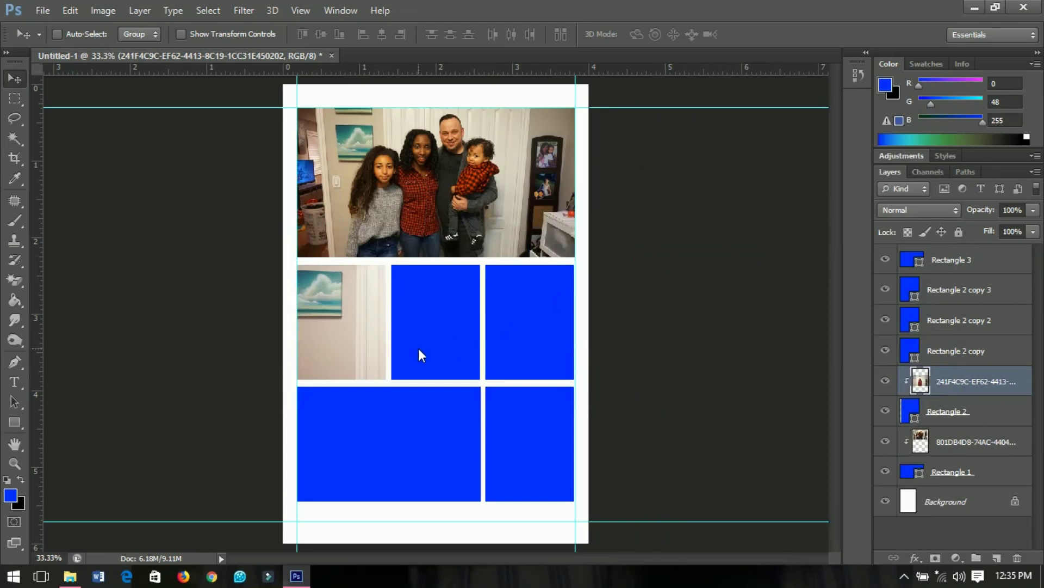
Scale the clipped photo of the woman in the red plaid shirt down into the first middle-row frame.
key(ctrl+t)
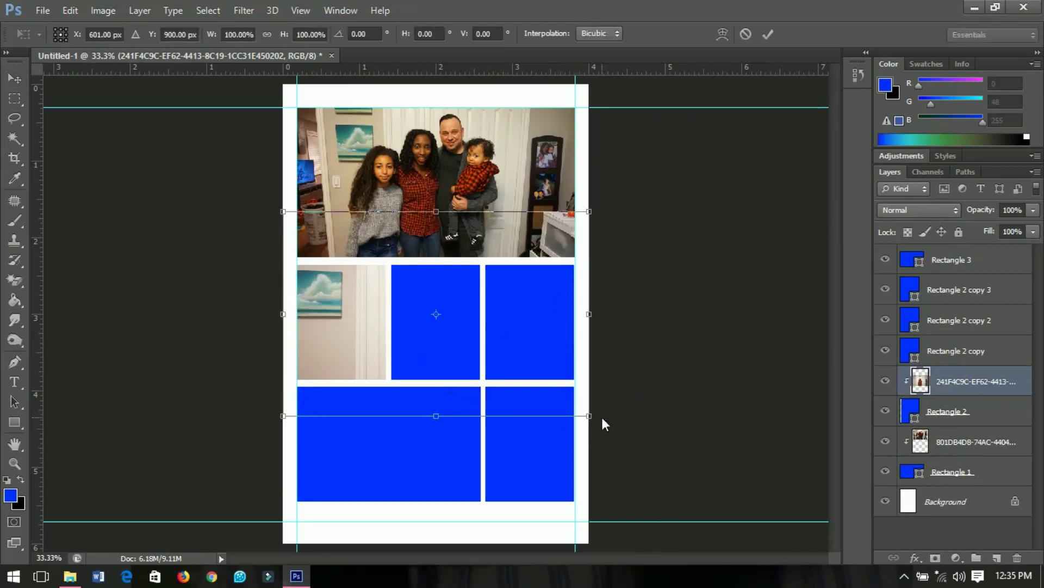
drag(589, 414, 387, 361)
key(Return)
Enlarge the woman's photo to about 138% and position it so it fills the first middle-row frame with her centred.
key(ctrl+plus)
key(ctrl+plus)
key(ctrl+plus)
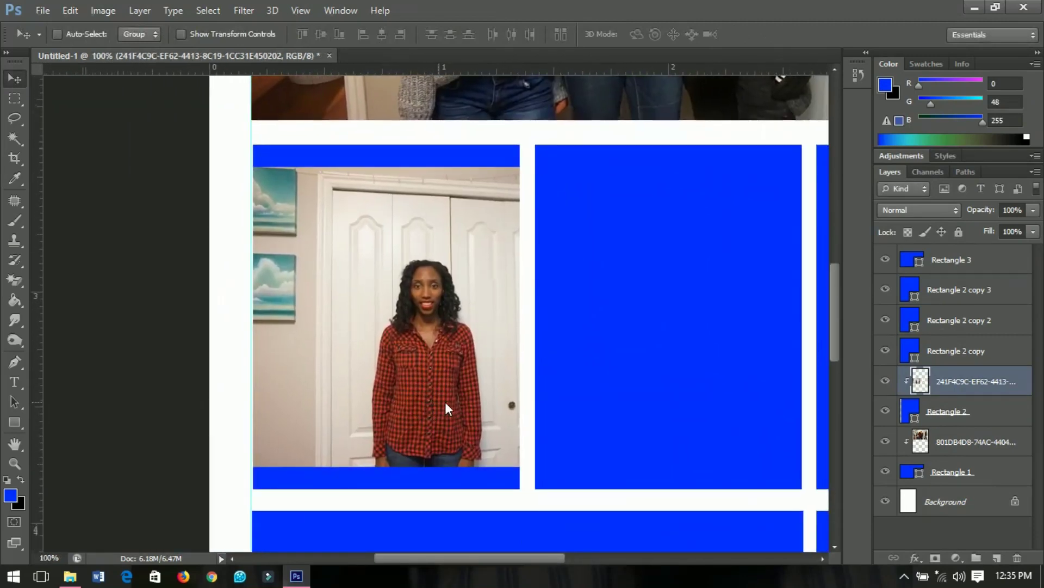
key(ctrl+t)
drag(659, 465, 726, 523)
drag(569, 416, 544, 408)
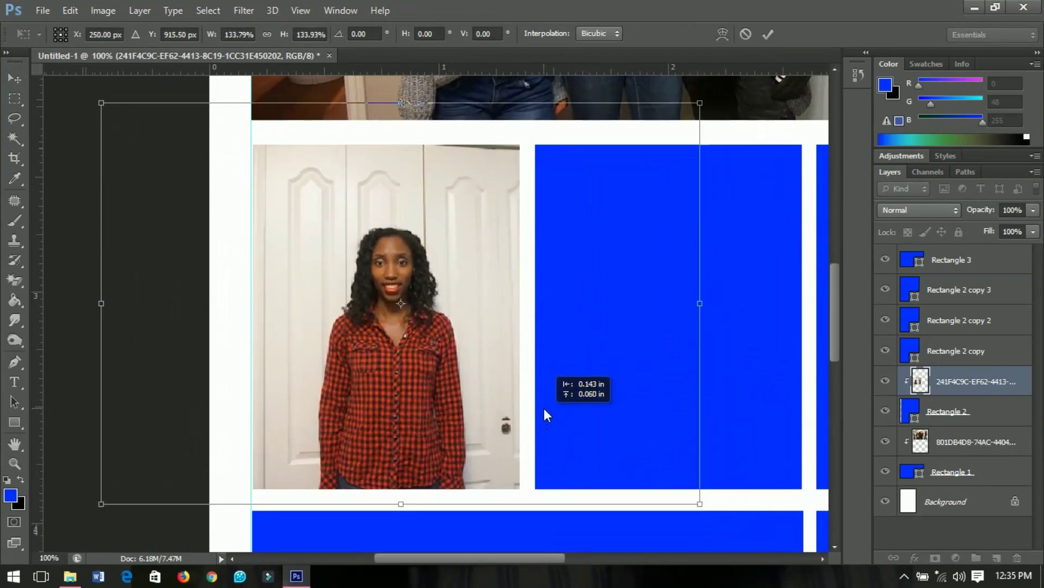
drag(699, 506, 709, 508)
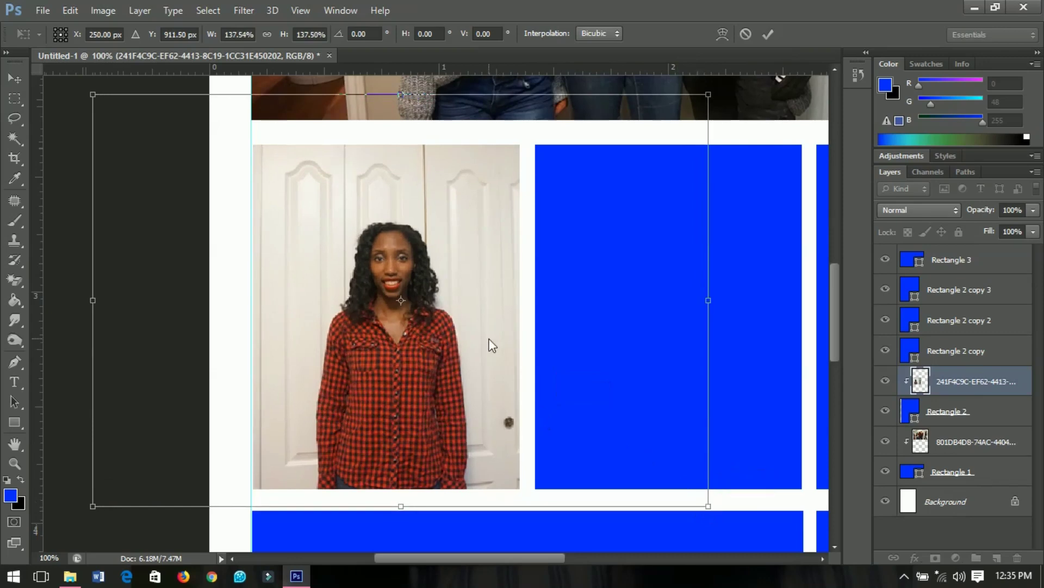
key(Return)
Place the photo 1BCA6550-FF13-4DCD-B1C4-4F8D0D493ABF directly above the Rectangle 2 copy layer, the centre frame of the middle row.
key(ctrl+minus)
key(ctrl+minus)
key(ctrl+minus)
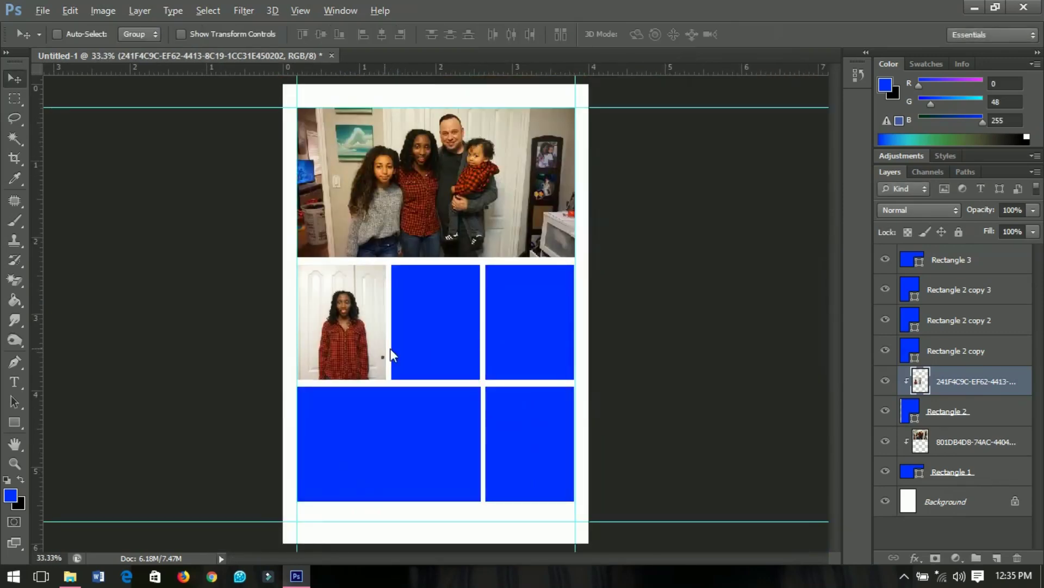
right_click(423, 305)
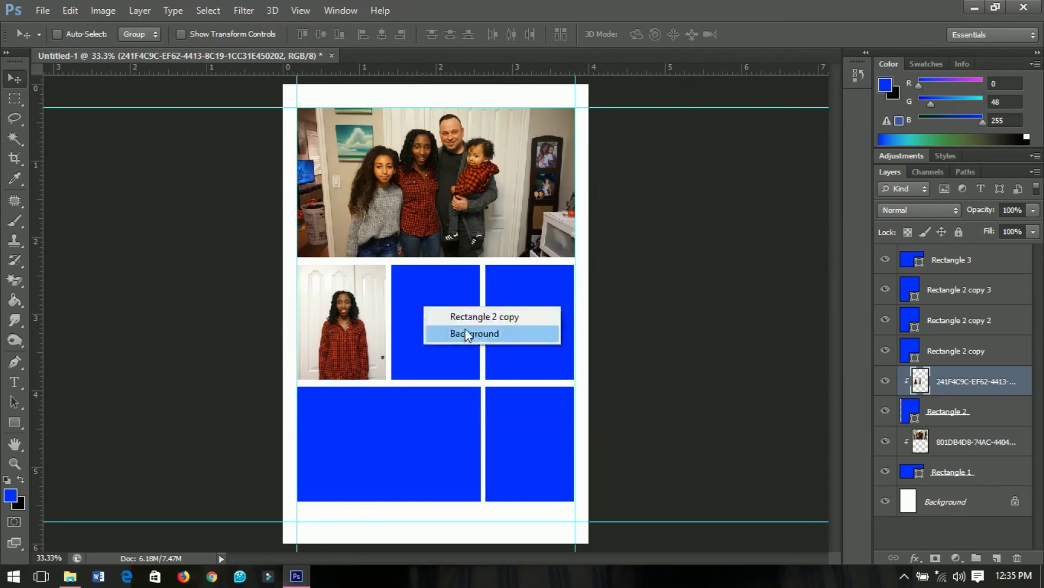
click(466, 319)
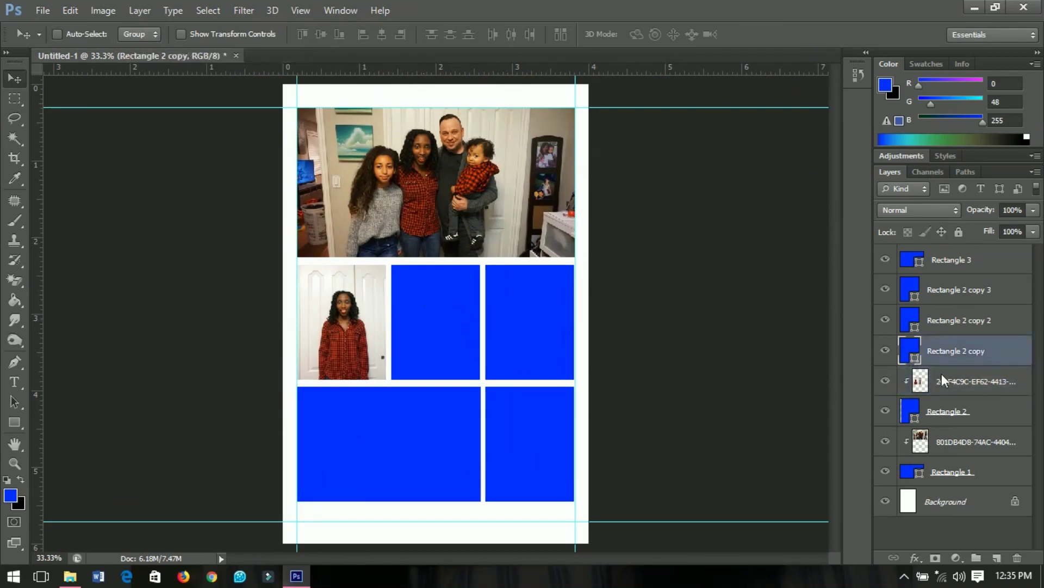
key(ctrl+n)
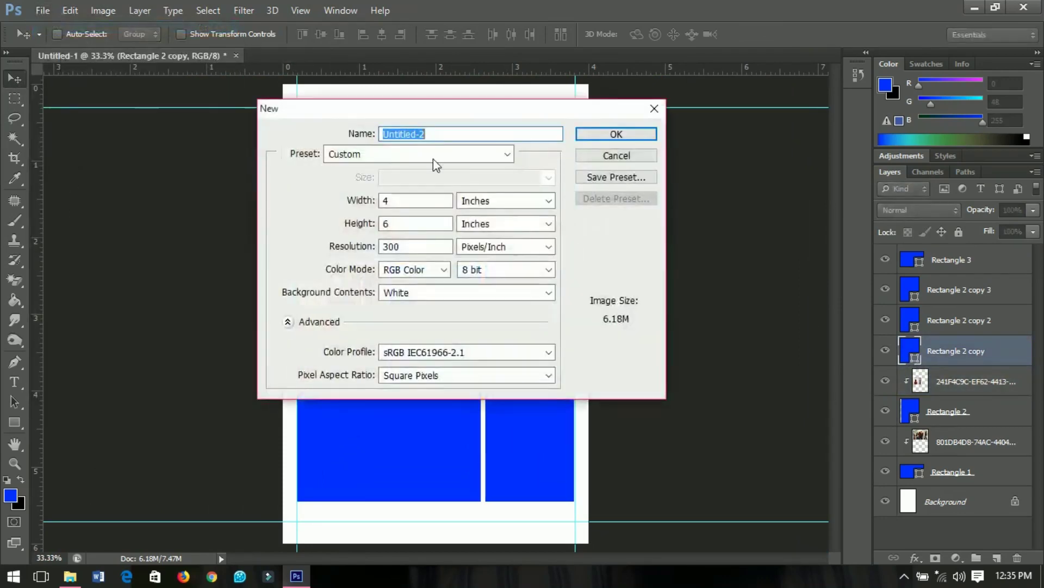
click(615, 155)
click(43, 10)
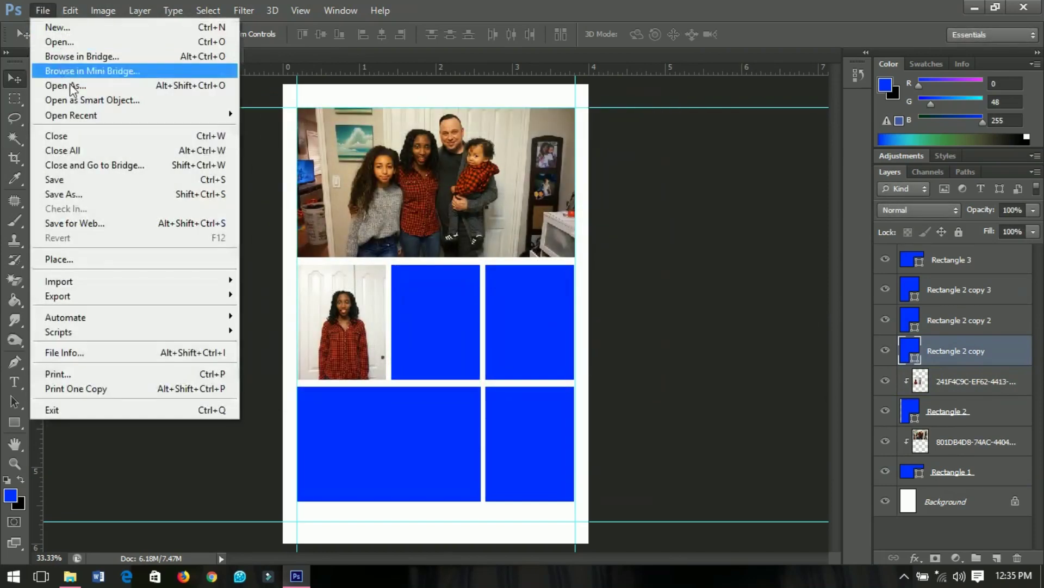
click(76, 260)
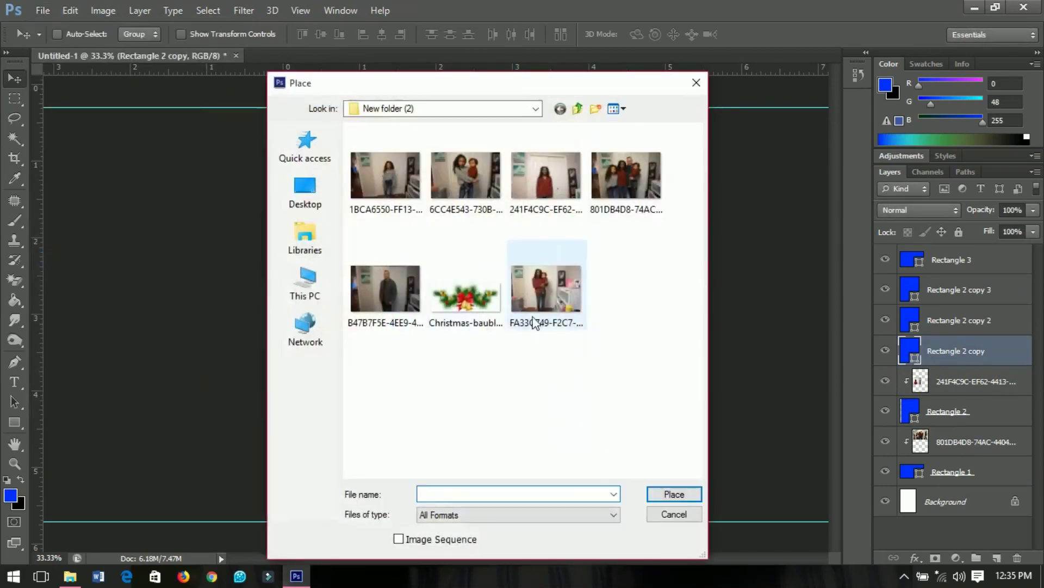
click(375, 188)
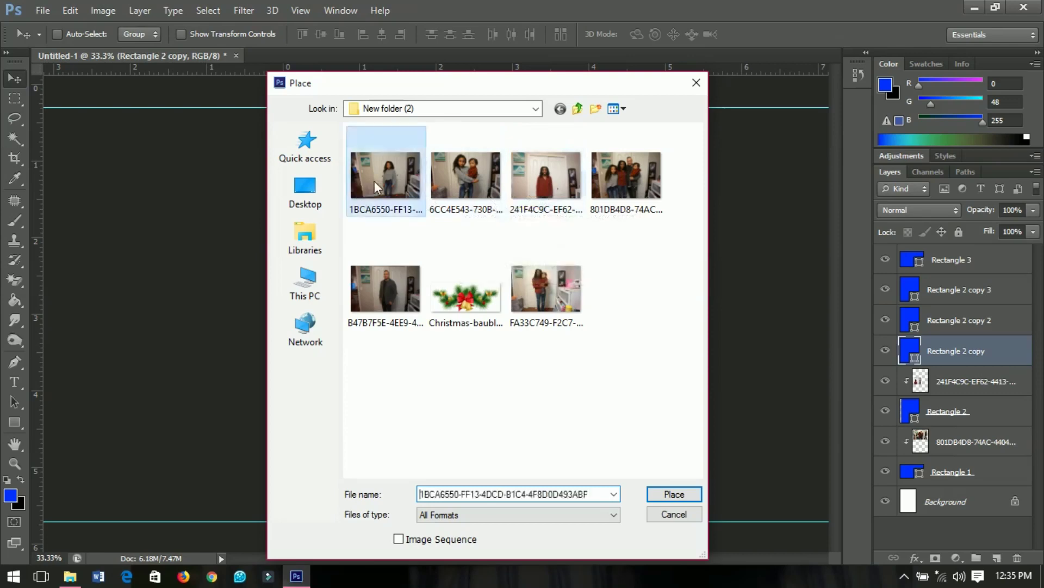
key(Return)
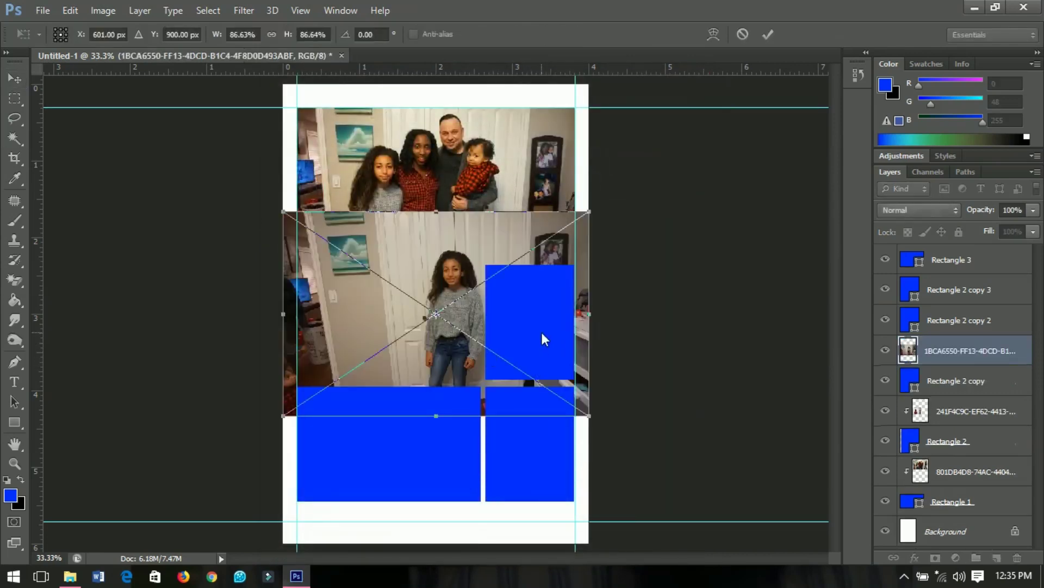
key(Return)
Rasterize the placed photo of the girl in the grey sweater and clip it to the Rectangle 2 copy frame.
right_click(968, 351)
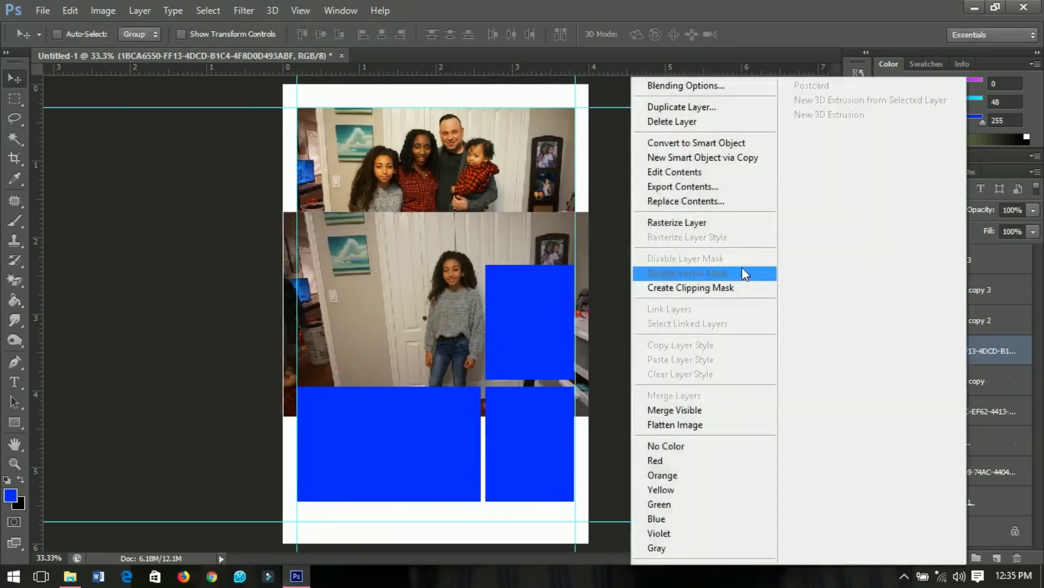
click(705, 223)
right_click(941, 347)
click(699, 251)
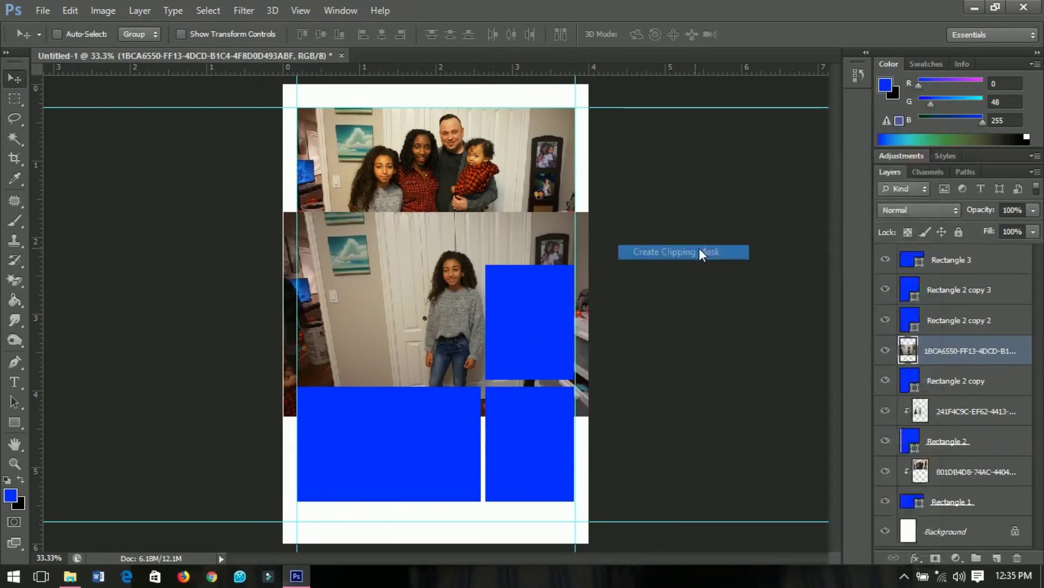
Scale the clipped girl's photo down to about 78% in the centre frame and open Hue/Saturation for it.
key(ctrl+t)
drag(590, 415, 549, 398)
key(Return)
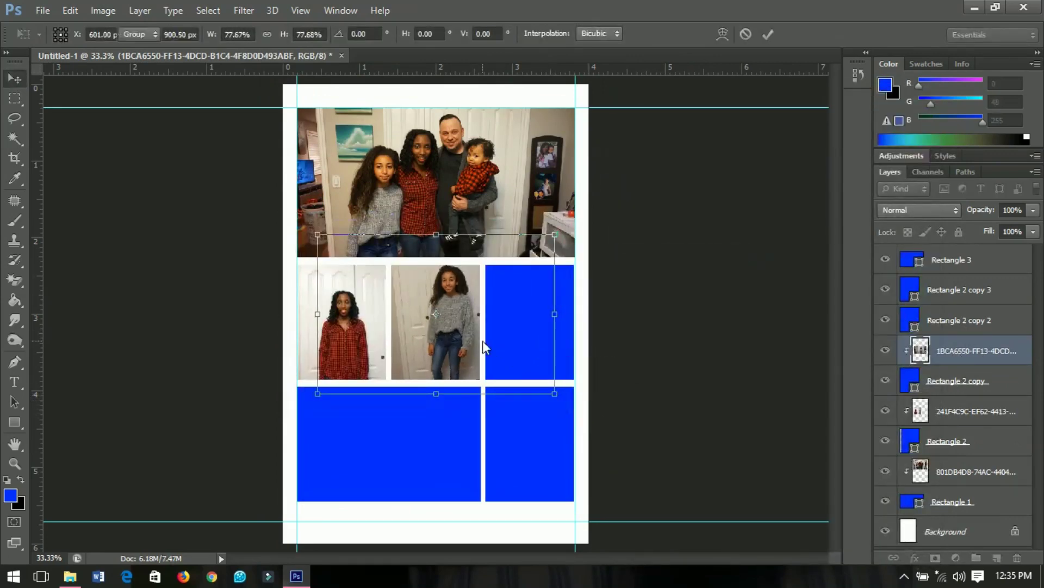
key(ctrl+plus)
key(ctrl+u)
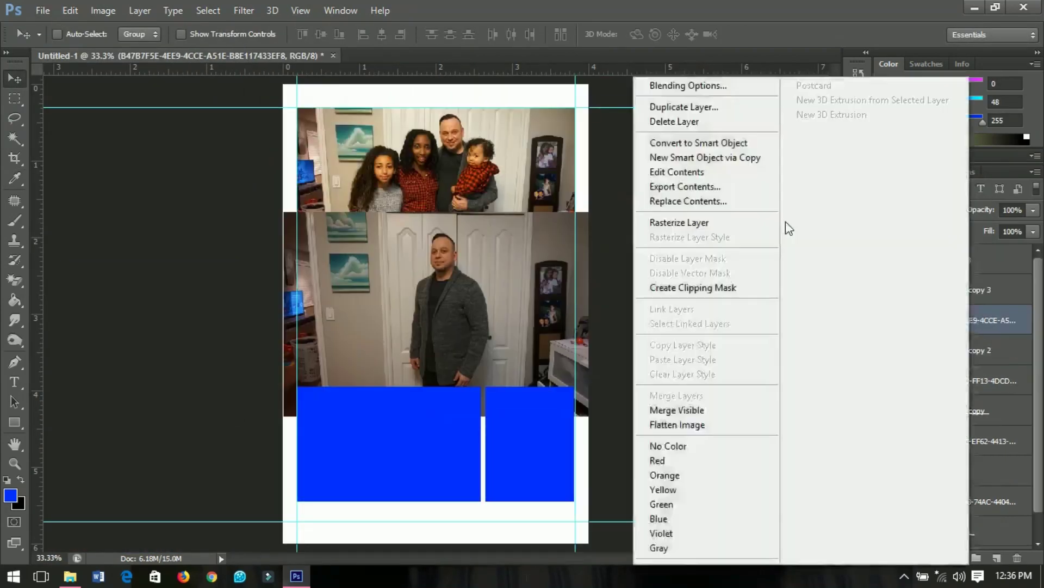
Brighten the man's photo B47B7F5E by lowering the white input level in Levels, and position it in the third middle-row frame.
key(Escape)
key(ctrl+plus)
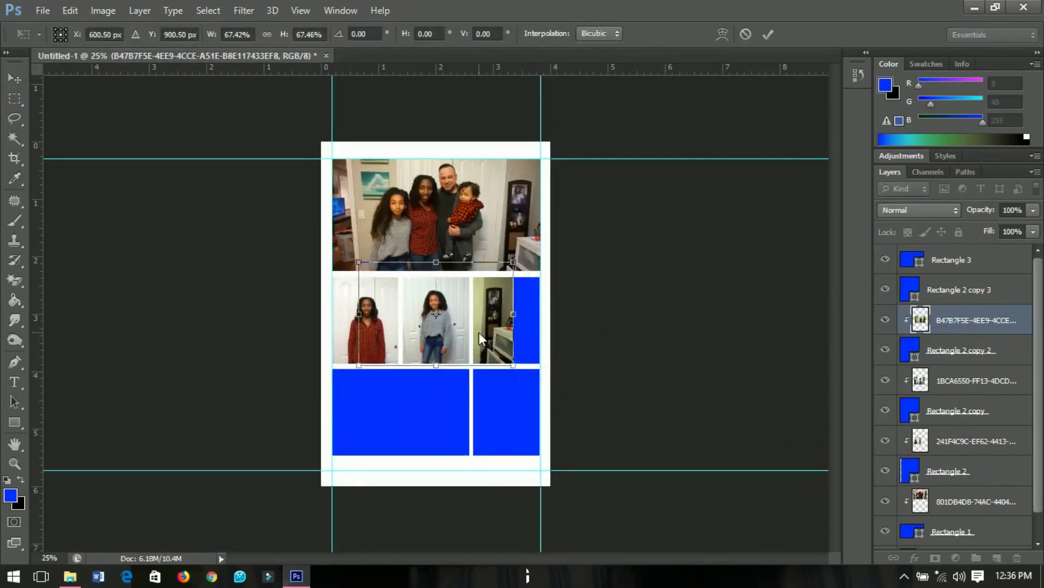
key(ctrl+plus)
key(ctrl+l)
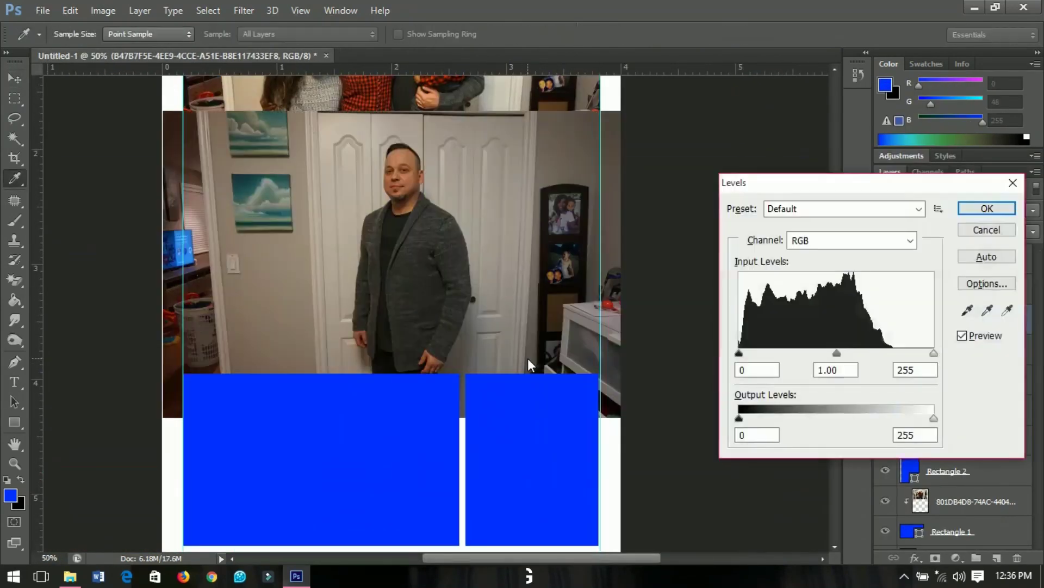
drag(933, 353, 924, 352)
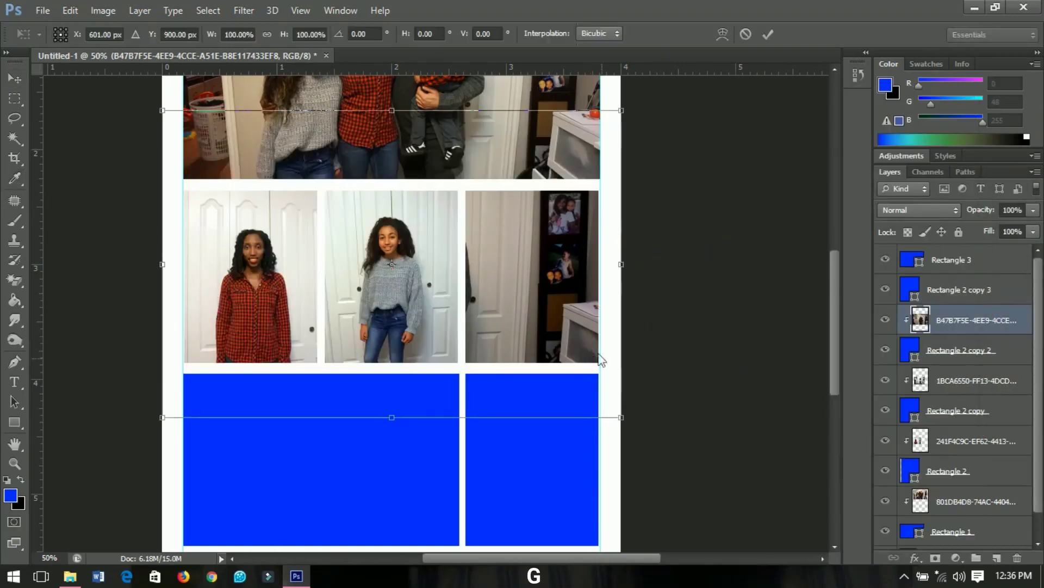
drag(499, 342, 629, 377)
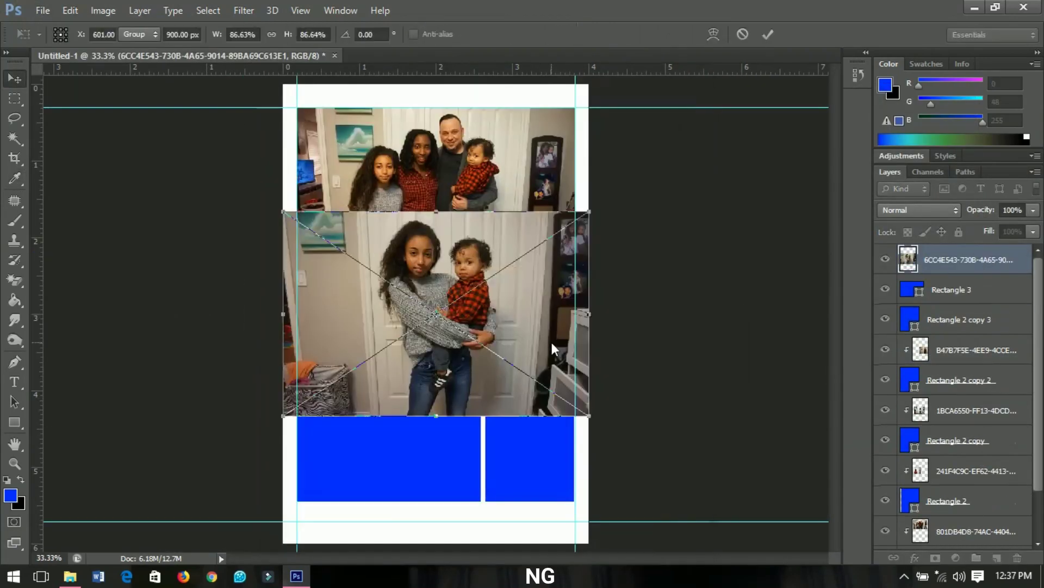
Position photo 6CC4E543 within the wide bottom-row frame and photo FA33C749 within the small bottom-row frame.
key(Return)
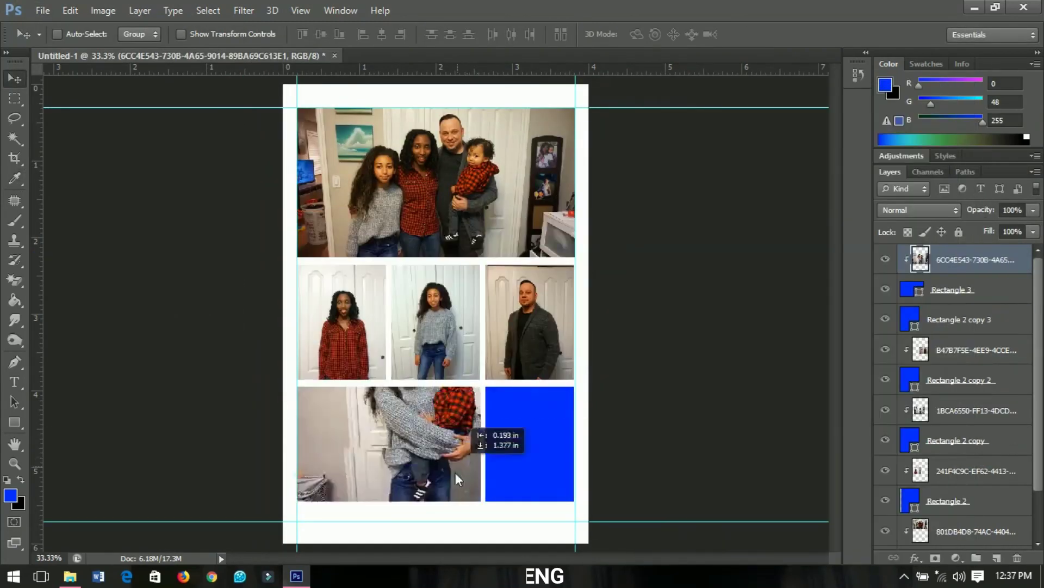
drag(455, 472, 516, 377)
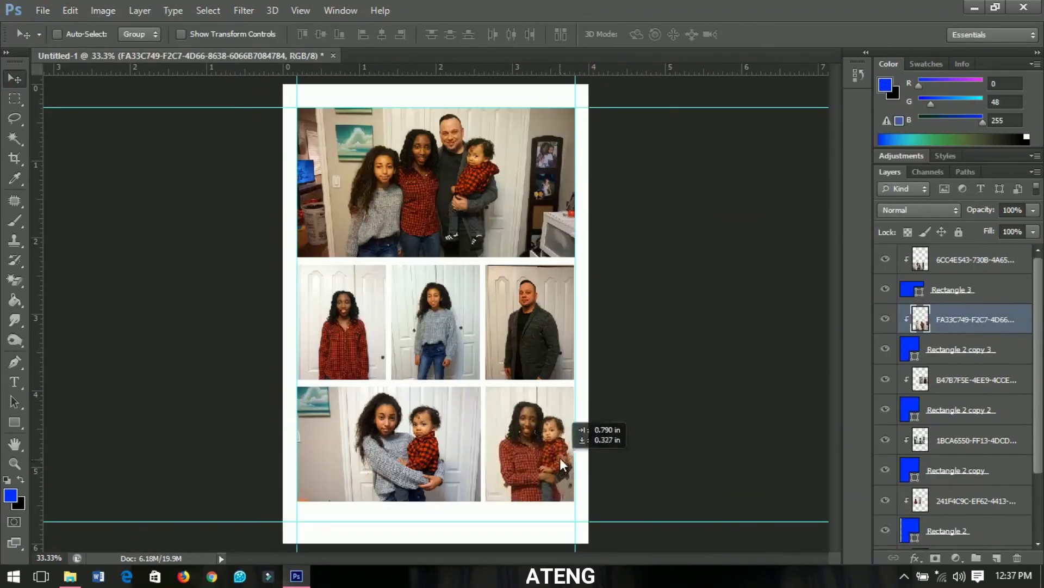
drag(559, 458, 560, 450)
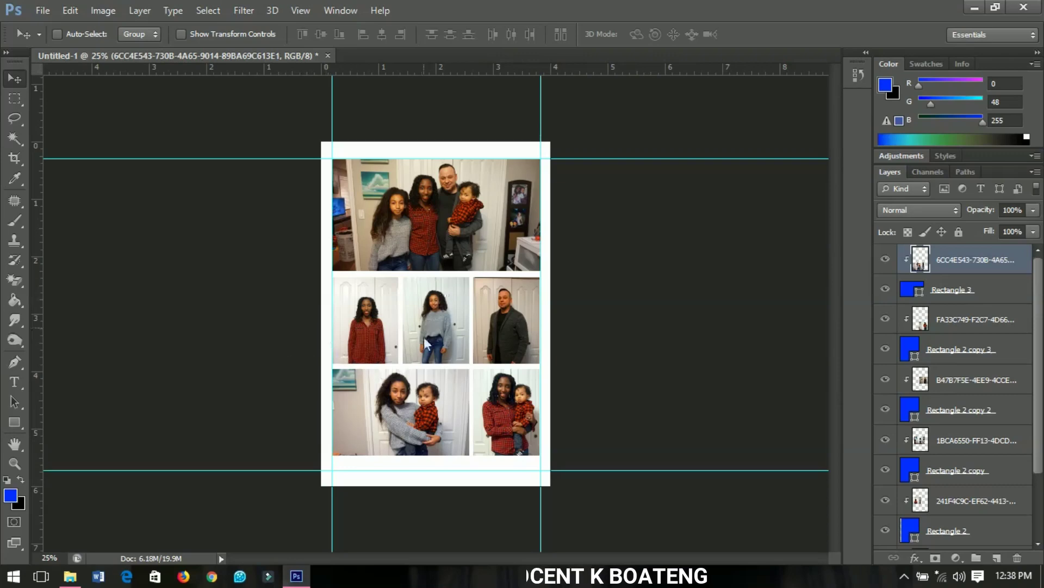
Examine the filled collage up close and as a whole, and review its stack of rectangle frames and clipped photo layers.
key(ctrl+plus)
key(ctrl+plus)
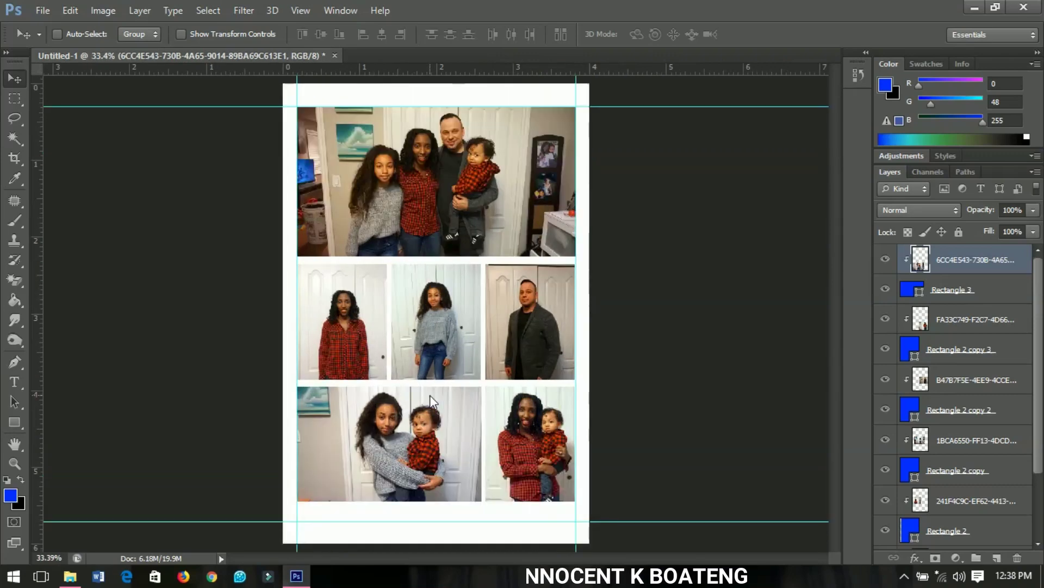
key(ctrl+plus)
scroll(472, 325, up, 8)
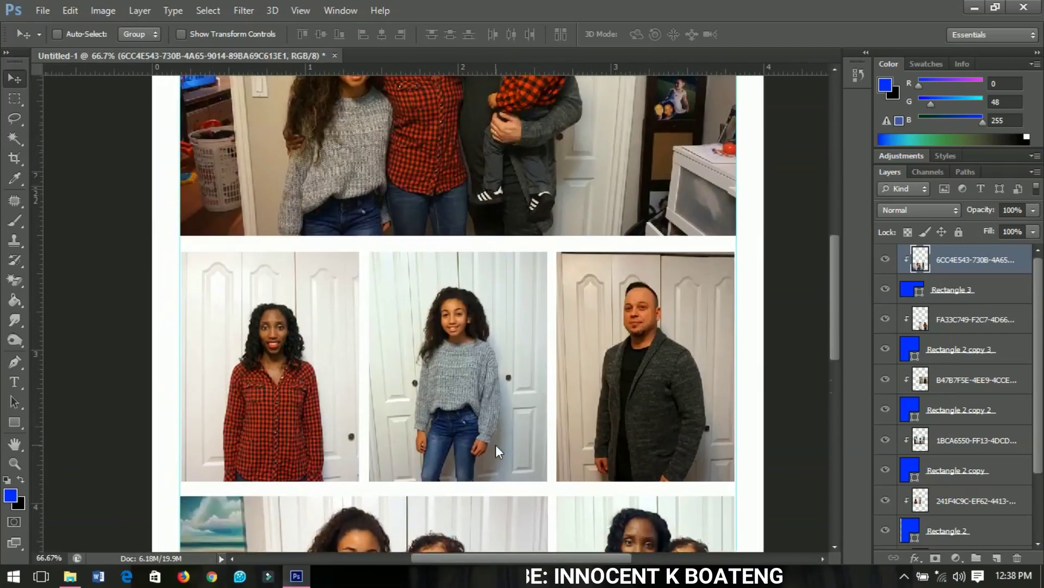
scroll(499, 487, down, 8)
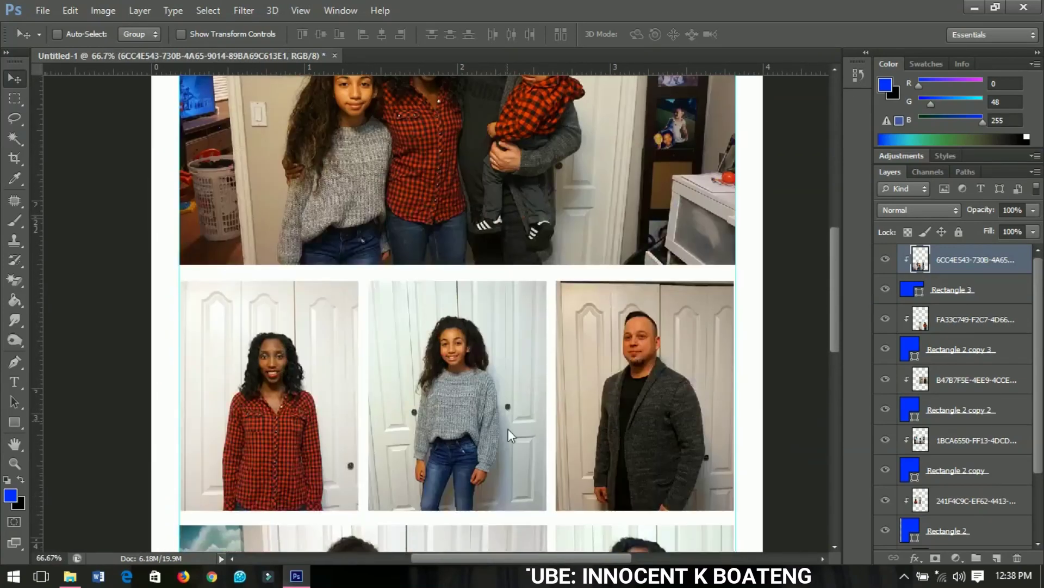
key(ctrl+minus)
key(ctrl+minus)
key(ctrl+minus)
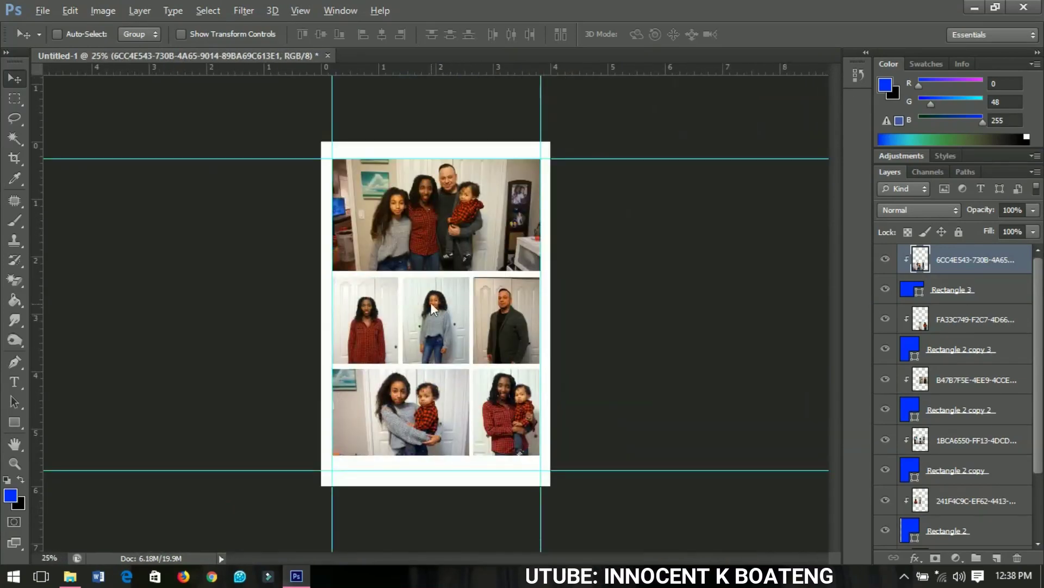
key(ctrl+plus)
scroll(436, 309, down, 1)
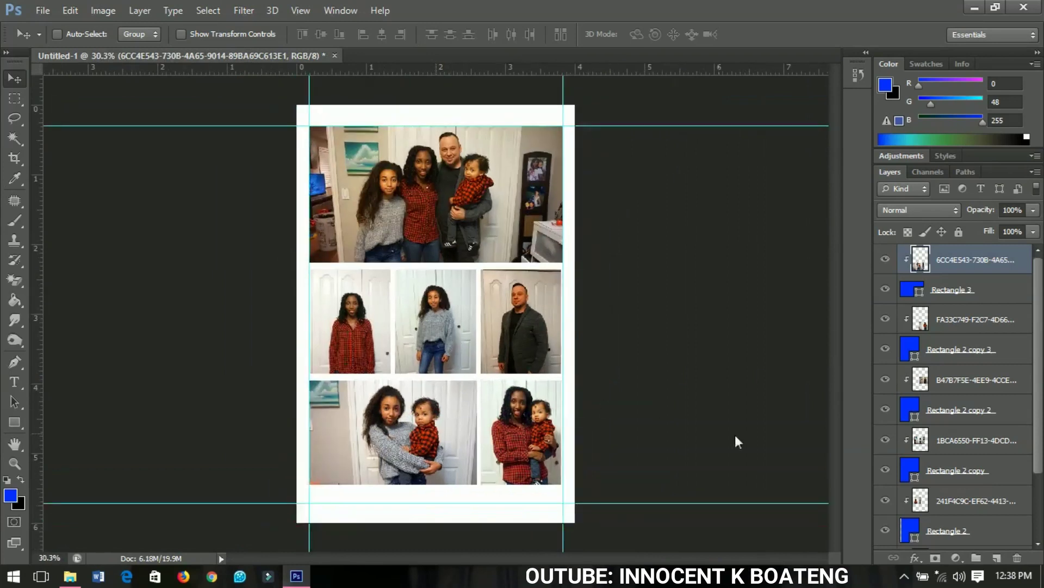
scroll(968, 277, down, 1)
scroll(969, 275, up, 1)
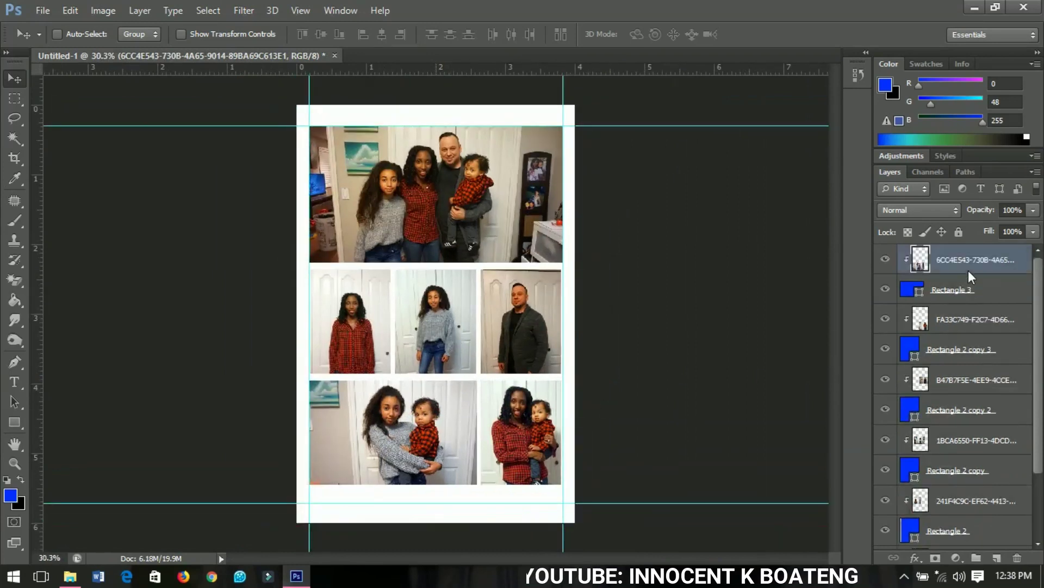
scroll(968, 265, down, 3)
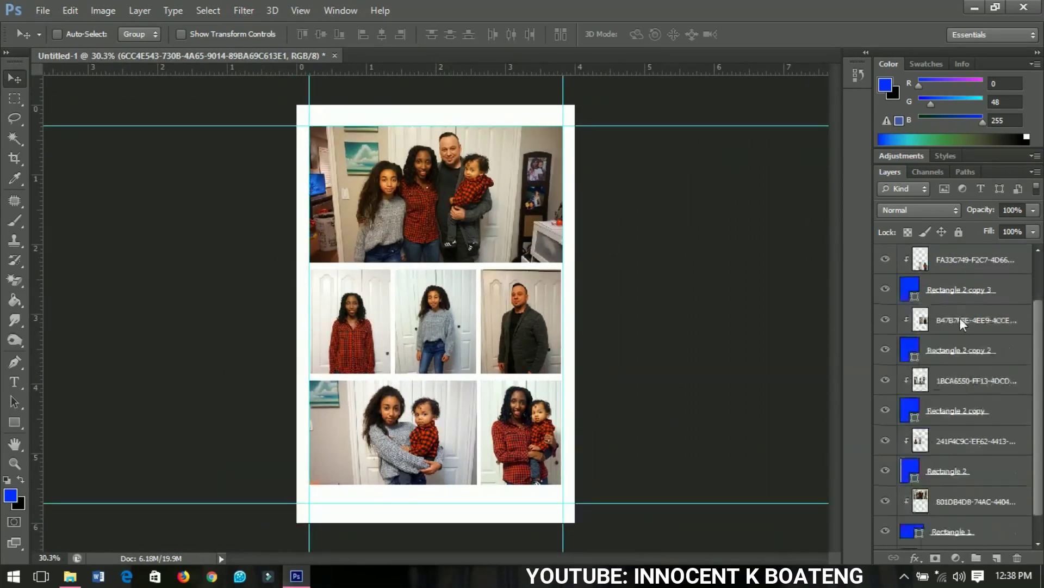
scroll(959, 260, up, 3)
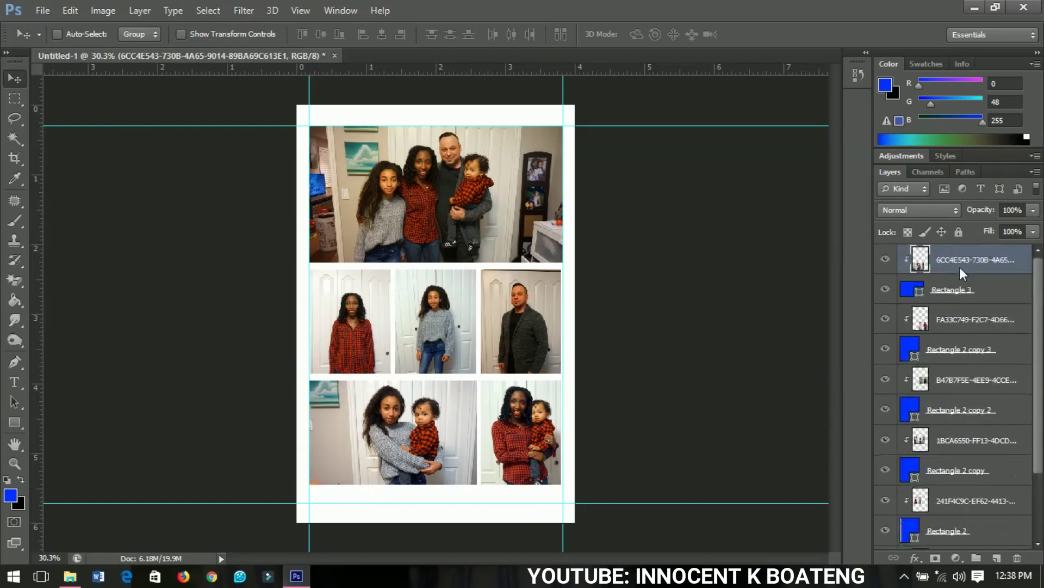
scroll(959, 267, down, 3)
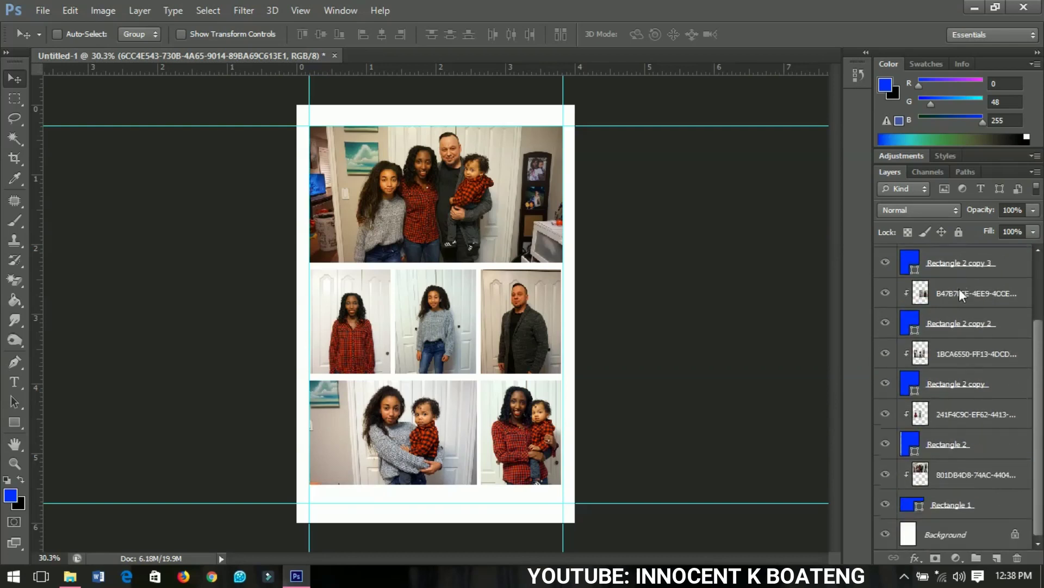
Group all the rectangle frames and clipped photos above the Background, and toggle the group's visibility off and on.
shift+click(950, 500)
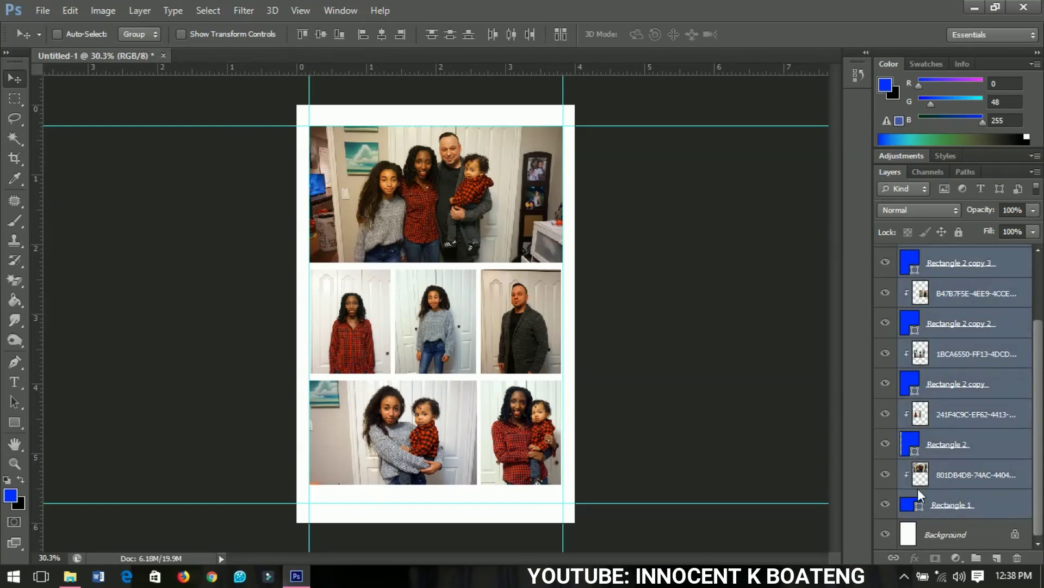
key(ctrl+g)
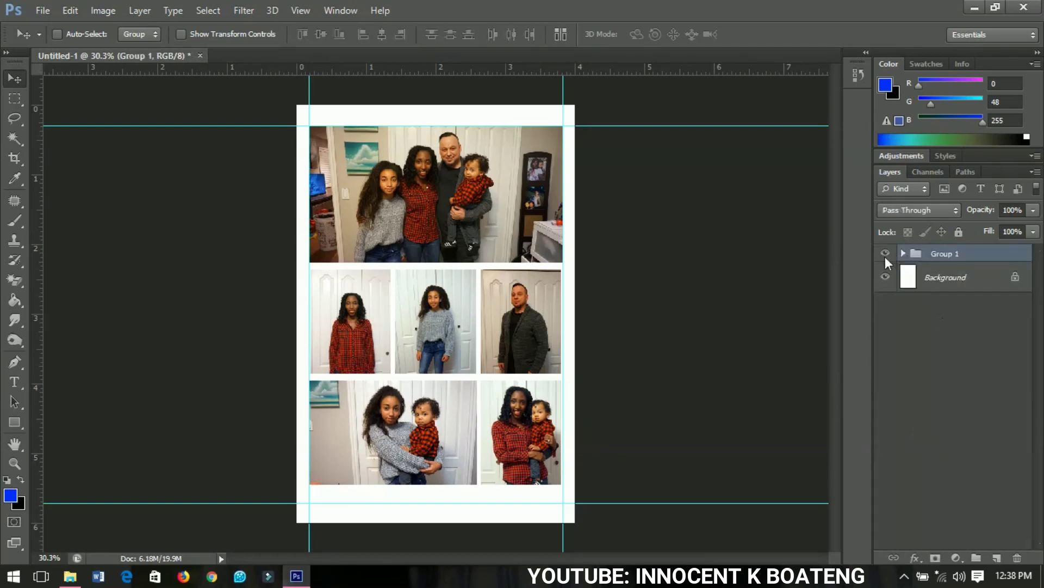
click(886, 256)
click(886, 257)
Remove the two horizontal and two vertical guides from the collage.
drag(689, 125, 685, 65)
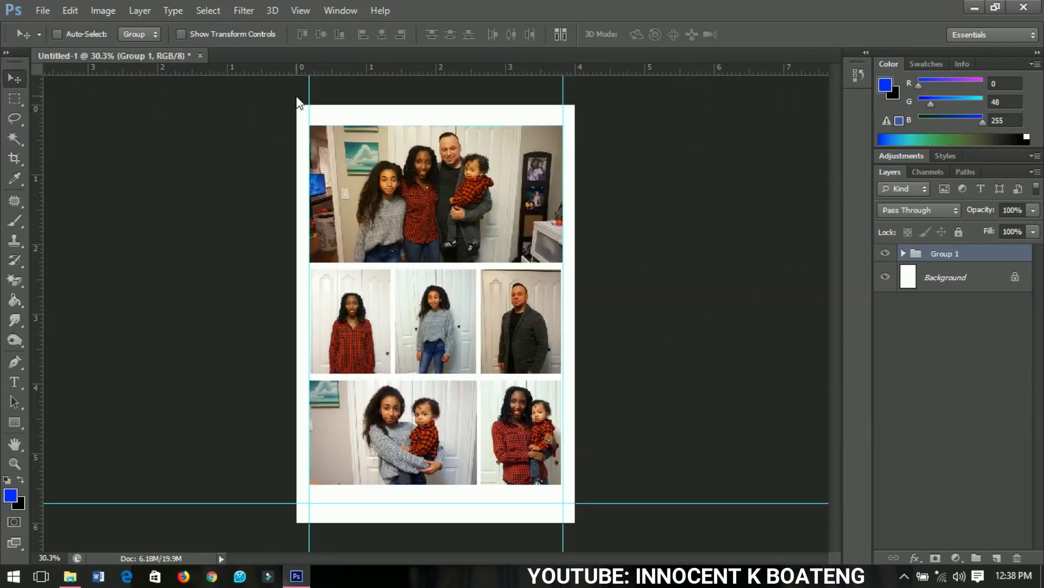
drag(311, 105, 35, 148)
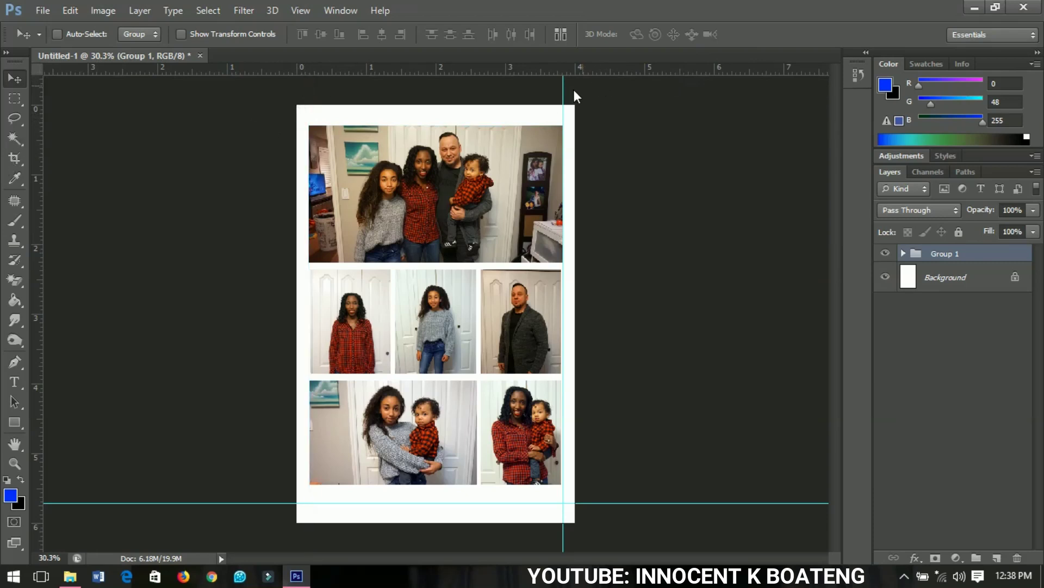
drag(565, 100, 7, 115)
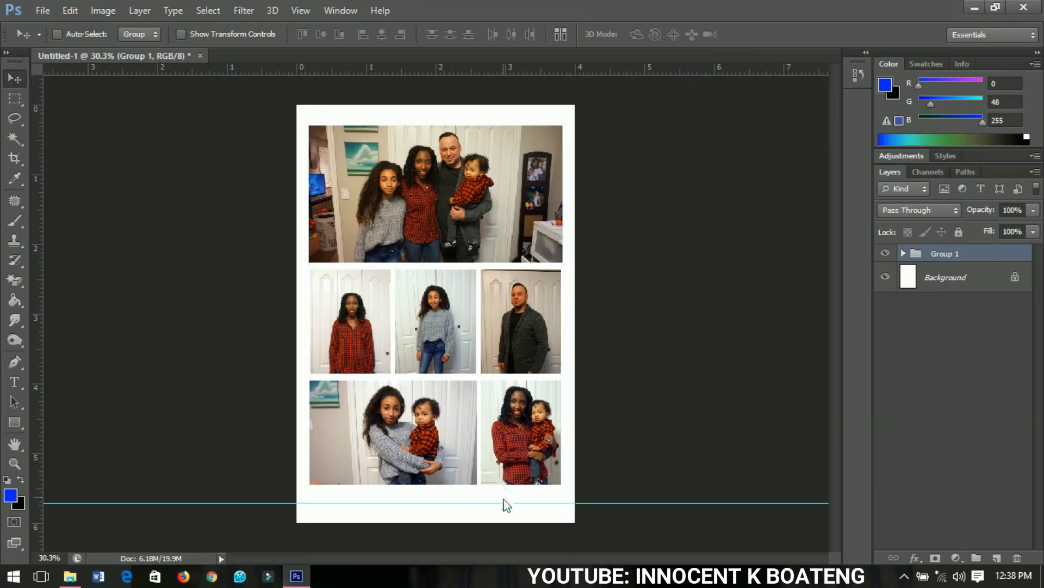
drag(507, 509, 484, 70)
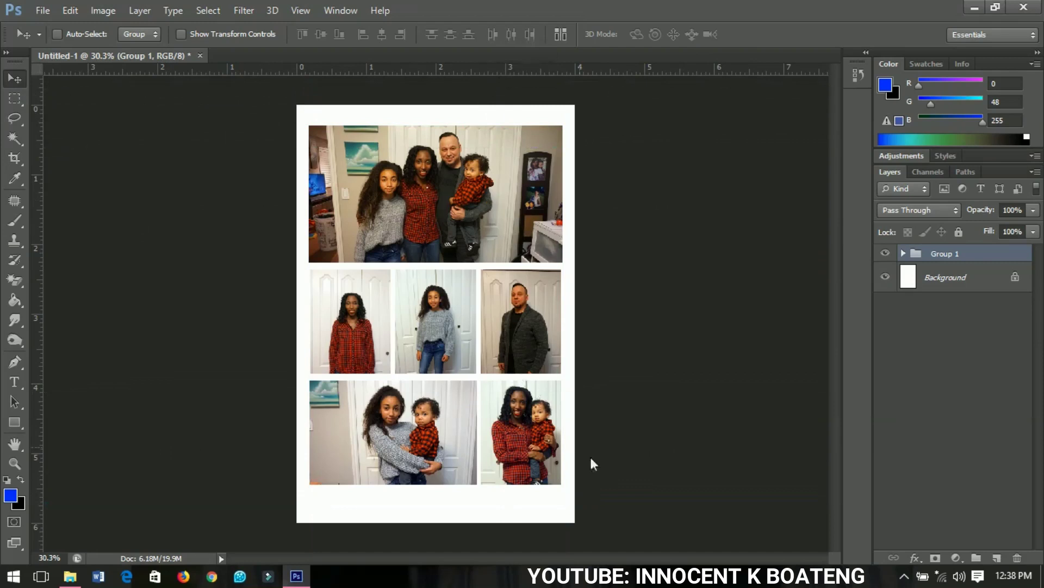
Place the Christmas-baubles-and-bells-transparent-background image directly above the Background layer.
click(950, 284)
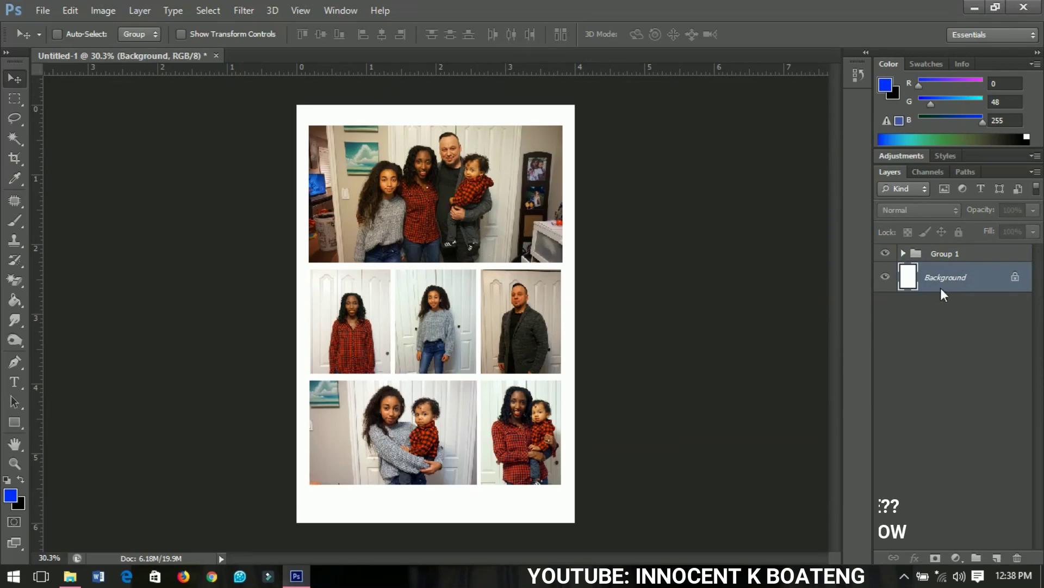
click(42, 10)
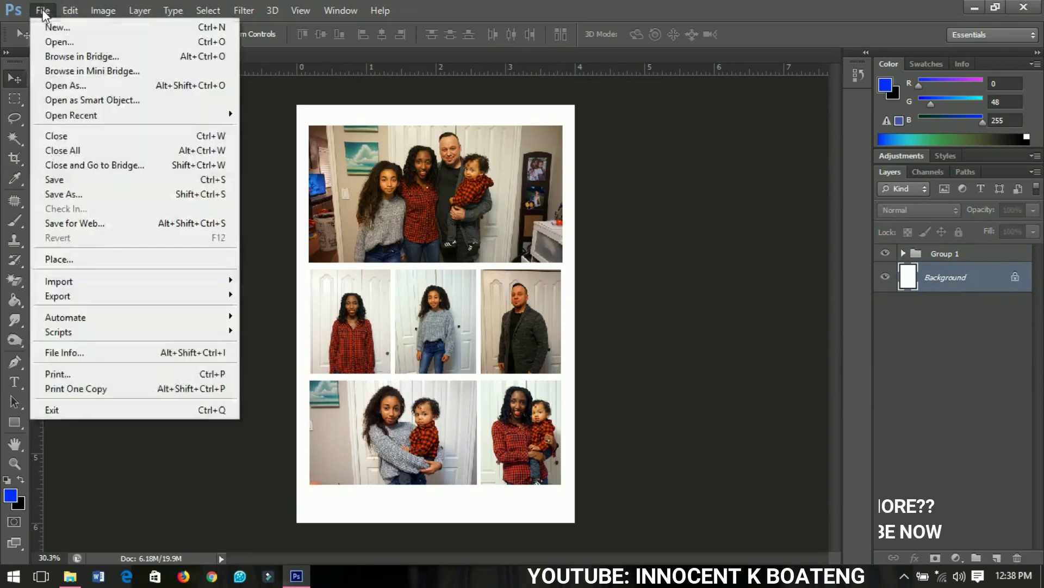
click(61, 260)
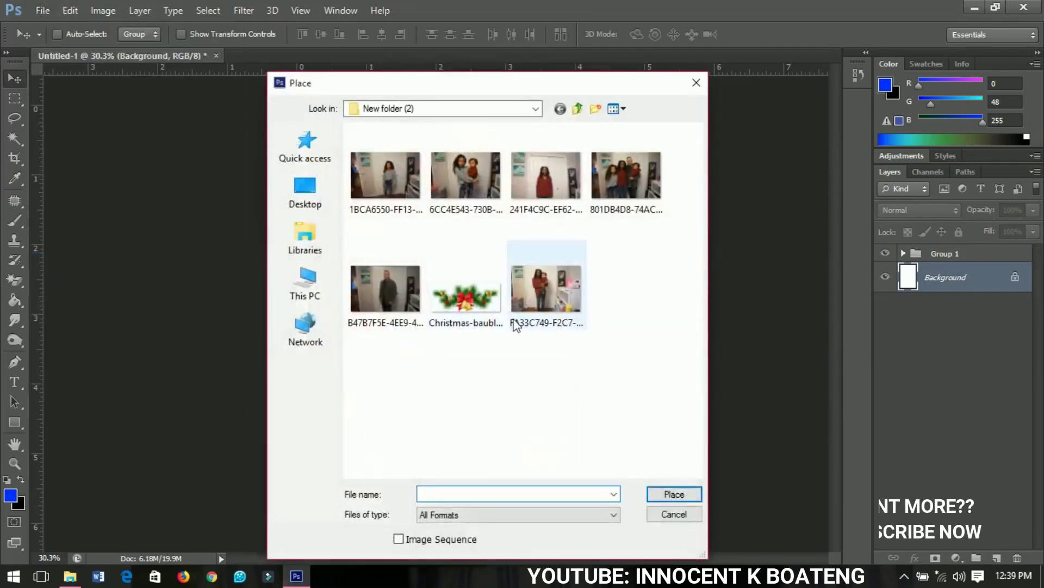
click(491, 321)
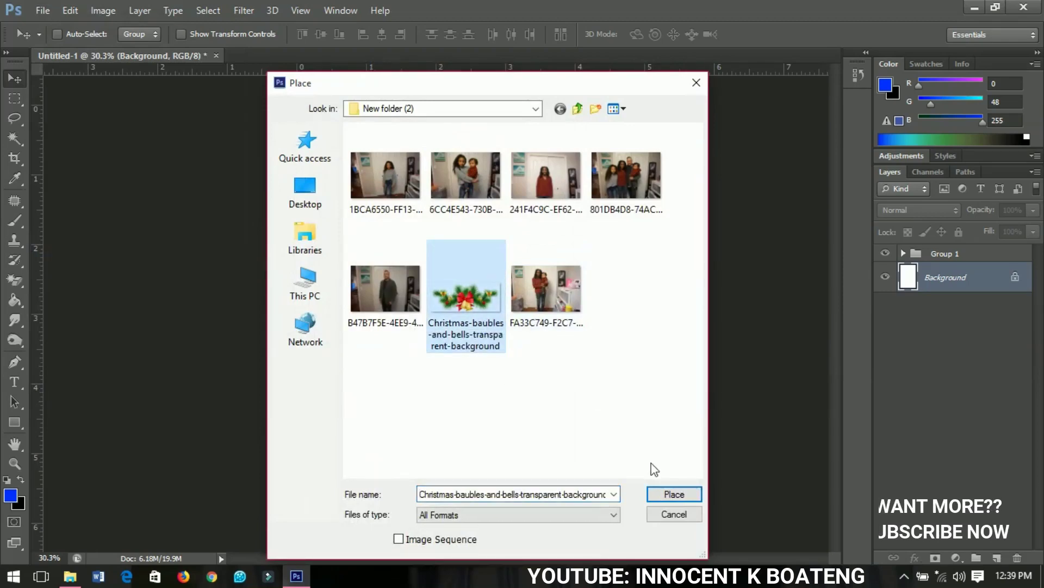
click(674, 494)
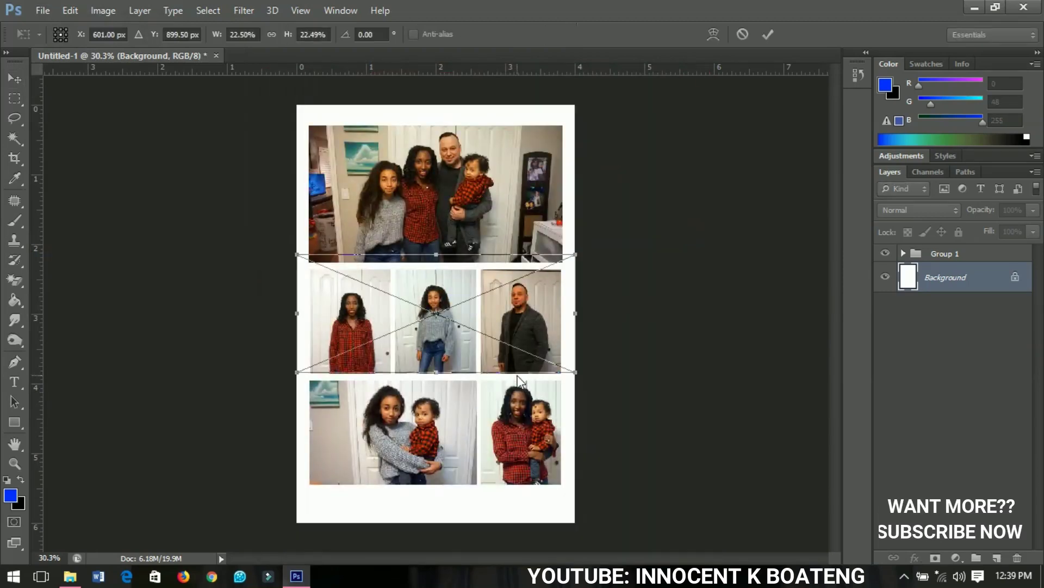
Scale the Christmas decoration to about 6%, rotate it about -108°, and position it in the page's lower-left corner.
drag(523, 318, 499, 505)
drag(546, 440, 354, 420)
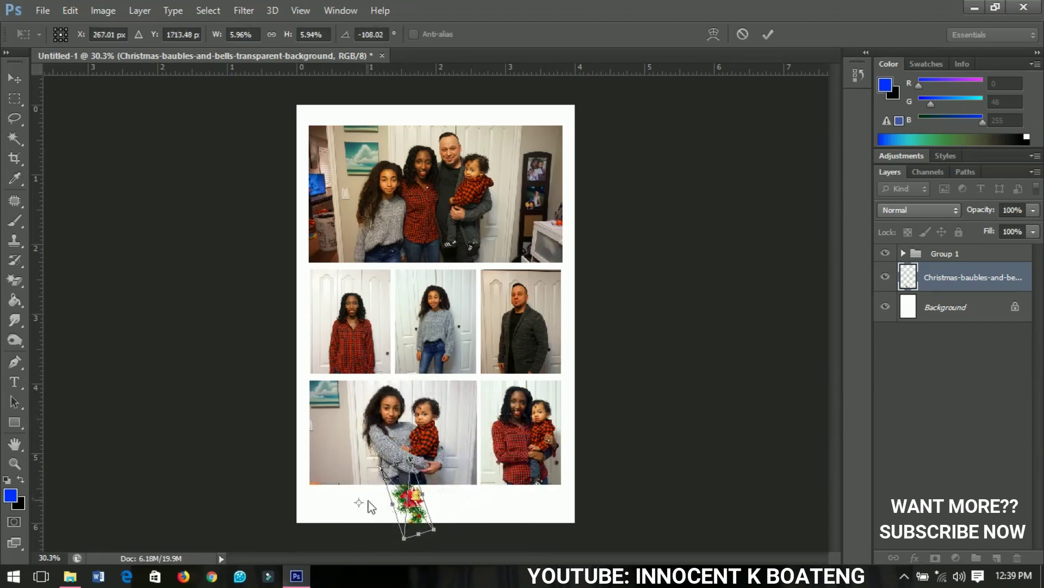
double_click(406, 503)
drag(406, 504, 296, 511)
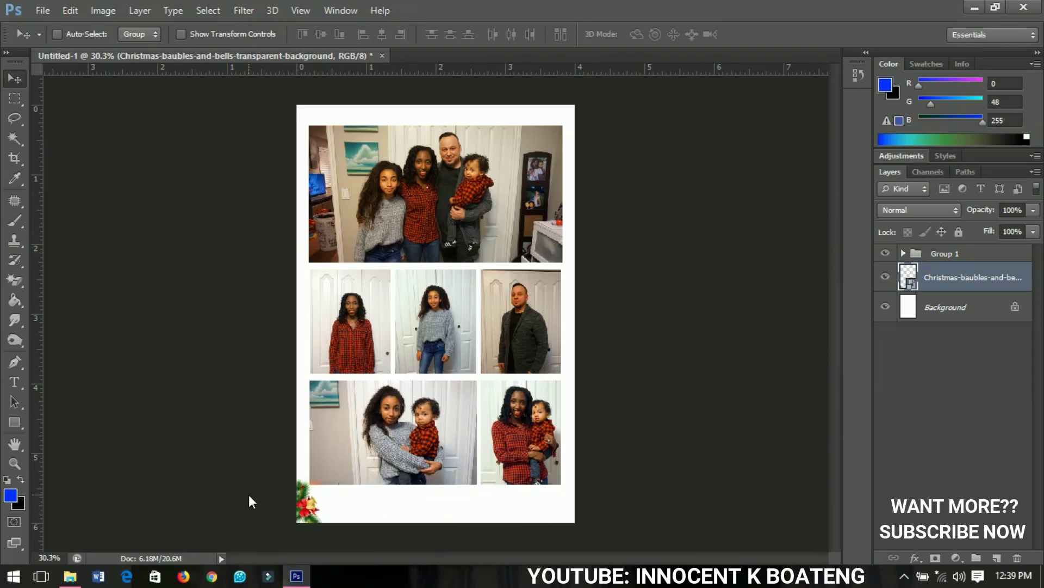
Nudge the photo group upward to leave more white space below the bottom row of photos.
click(945, 254)
key(shift+Up)
key(shift+Up)
key(shift+Up)
key(shift+Up)
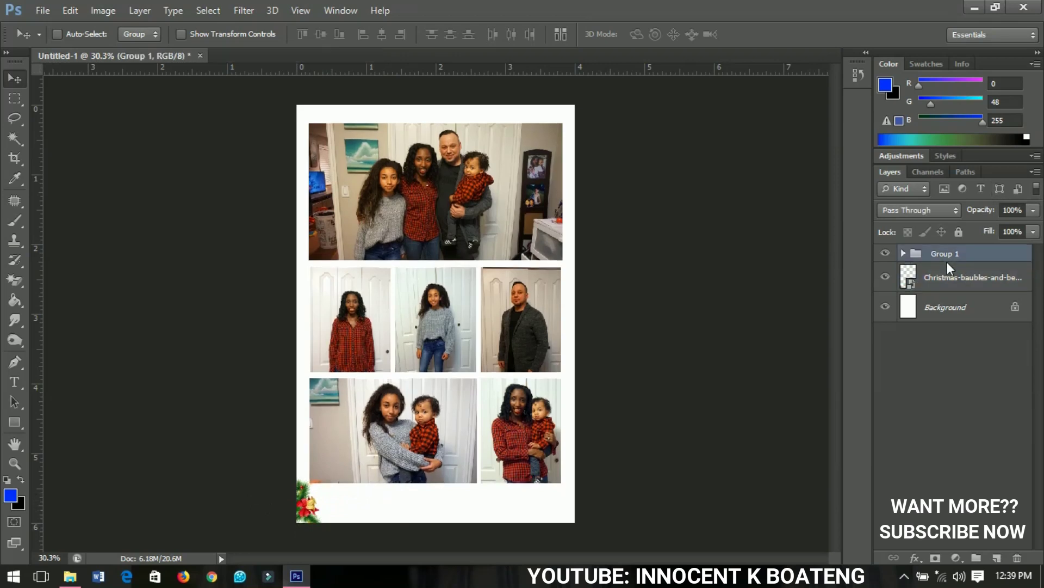
key(shift+Up)
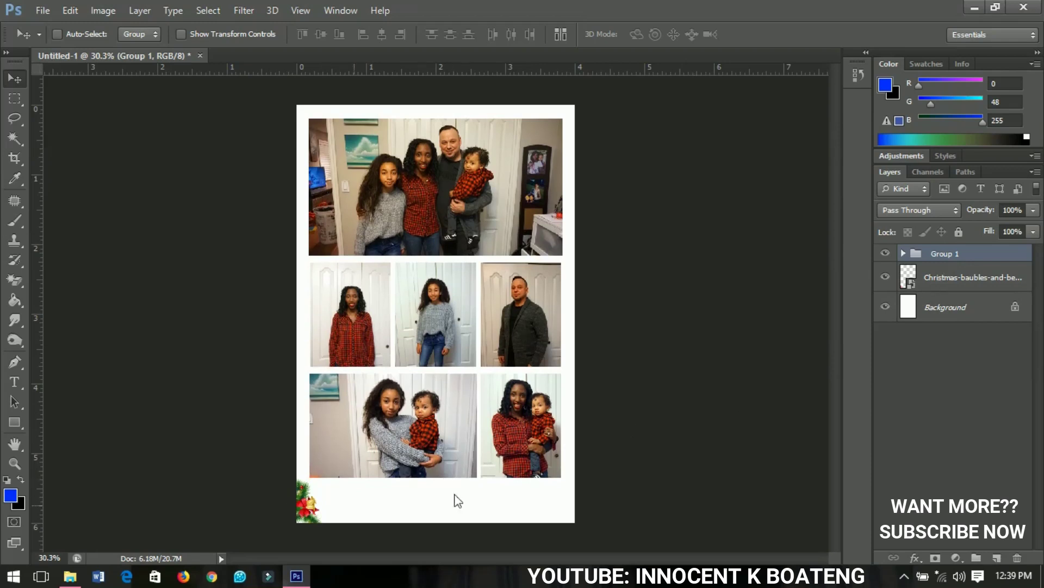
Duplicate the Christmas decoration and position the copy in the page's lower-right corner.
click(989, 288)
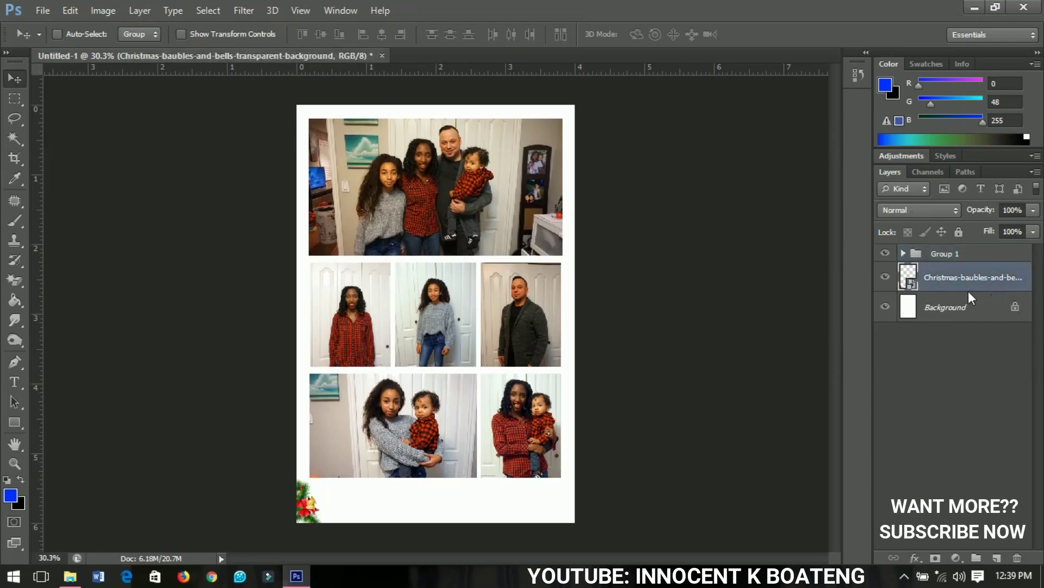
key(ctrl+j)
drag(322, 514, 561, 518)
drag(573, 519, 570, 519)
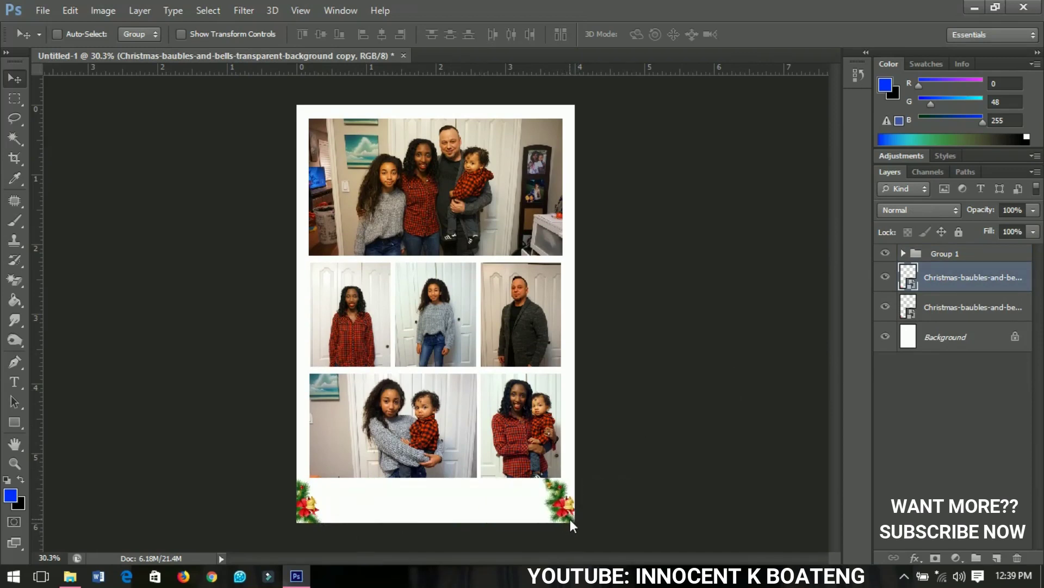
Mirror the copied decoration with Flip Vertical and nudge it rightward against the page edge.
key(ctrl+t)
right_click(567, 504)
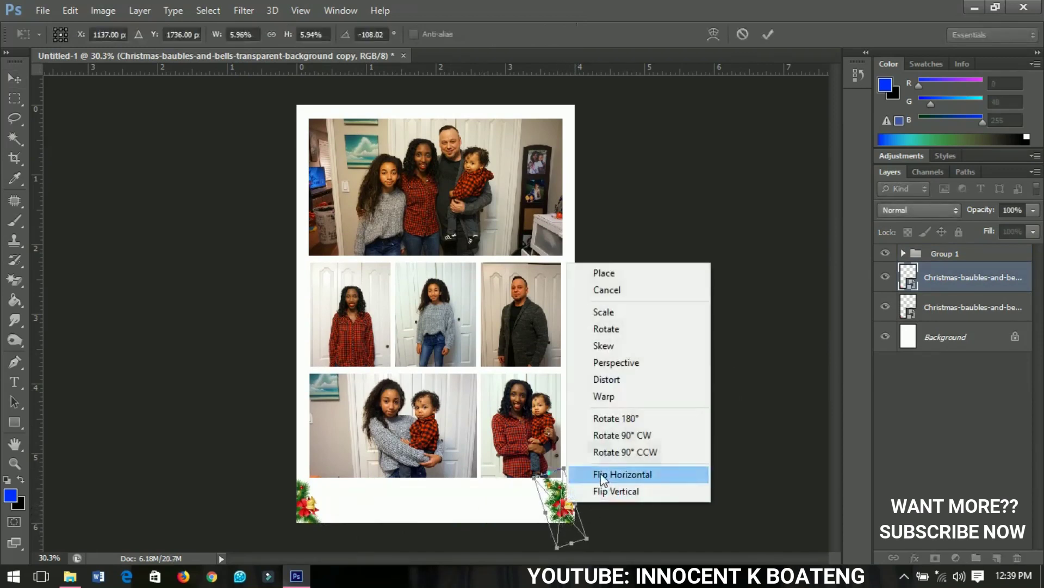
click(598, 491)
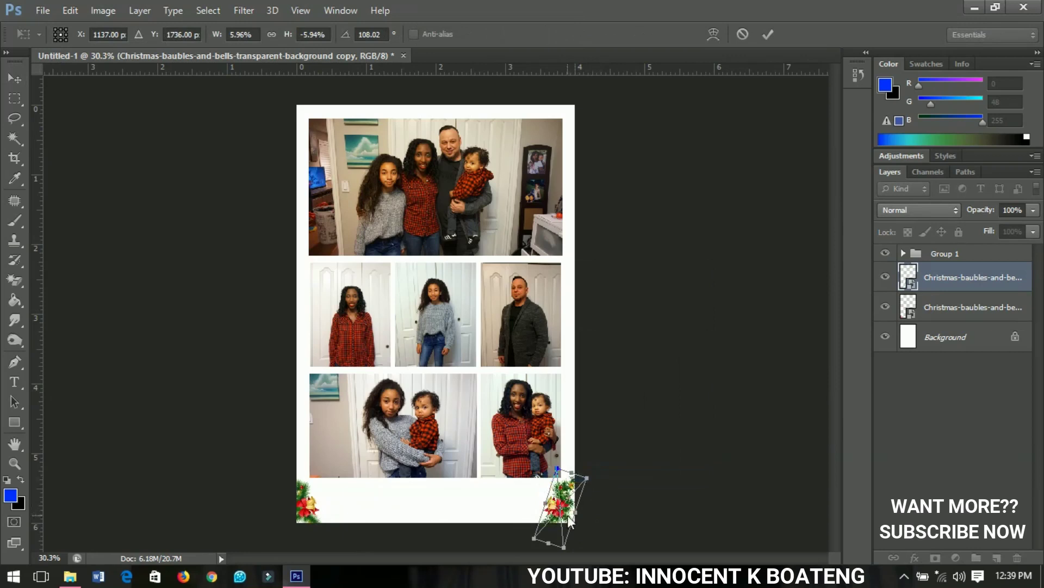
key(Return)
key(Right)
key(Right)
key(Right)
key(Right)
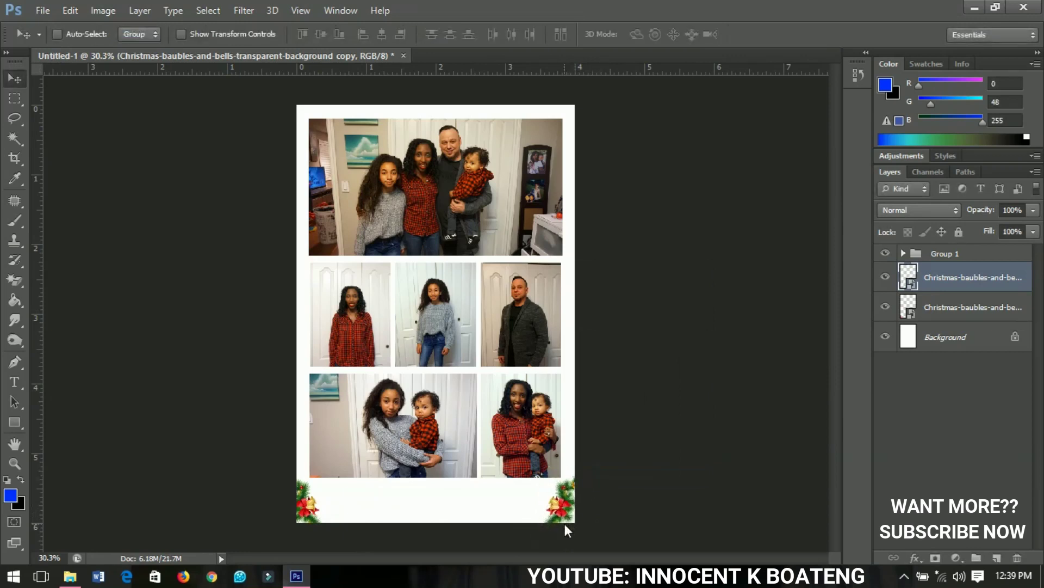
key(Right)
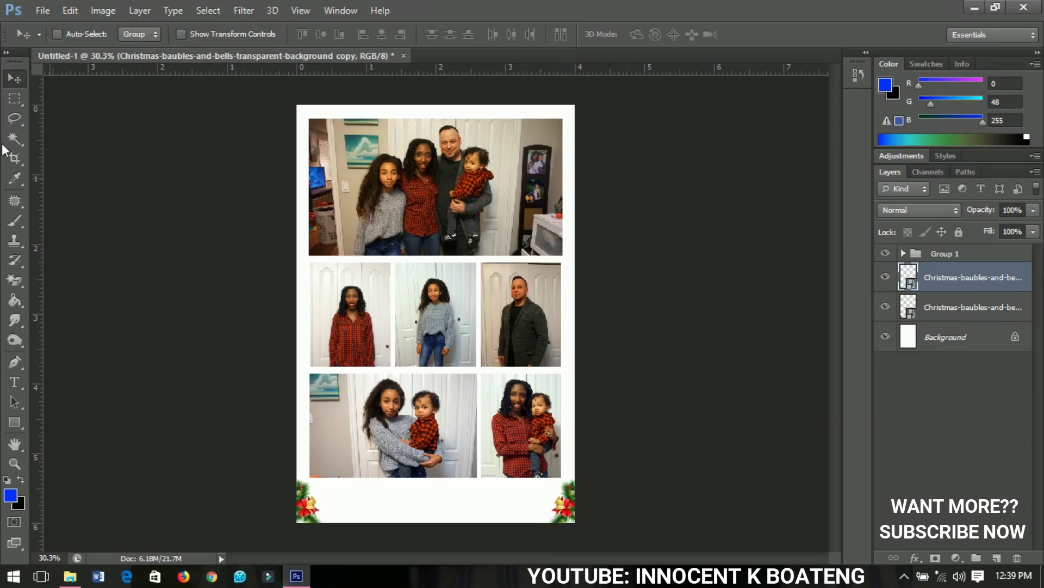
Add the 30 pt script text "Happy Holidays" in the white strip below the photos.
click(16, 385)
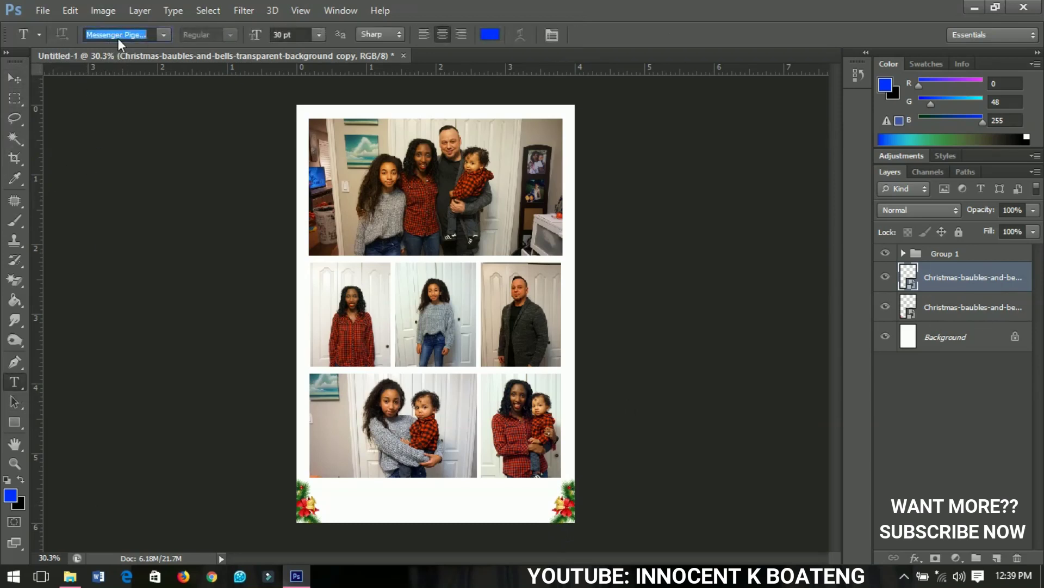
click(413, 500)
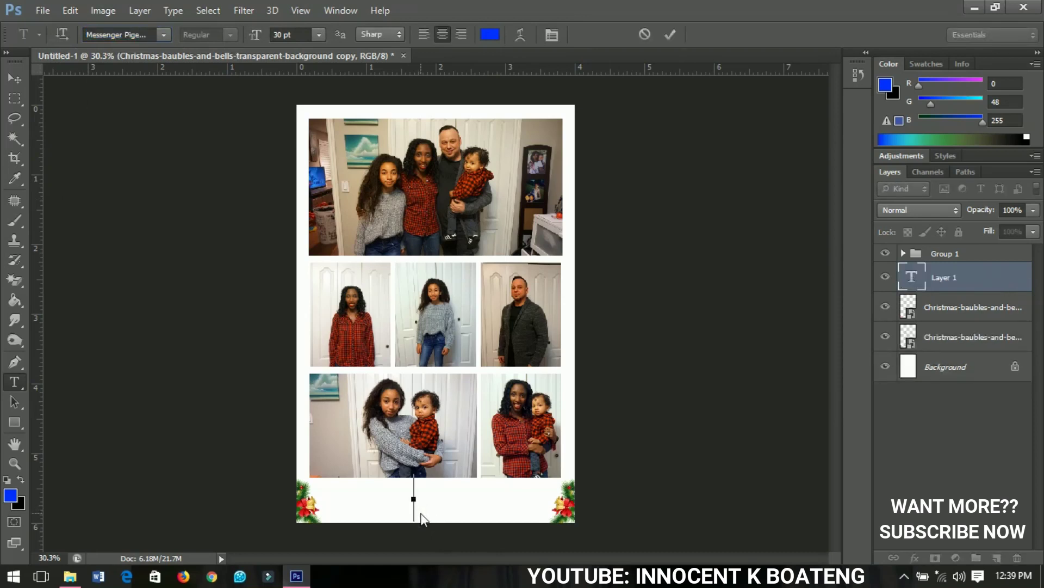
text(Happy Holidays)
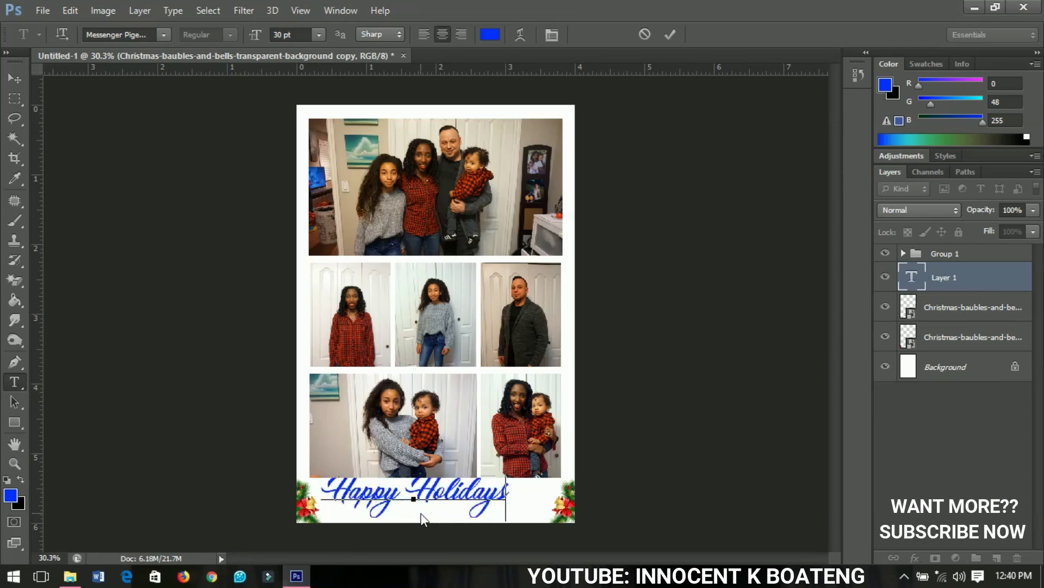
Scale the "Happy Holidays" text down to 25.8 pt and centre it horizontally on the page between the decorations.
click(15, 79)
drag(456, 506, 488, 515)
key(ctrl+t)
key(Return)
key(ctrl+a)
click(382, 35)
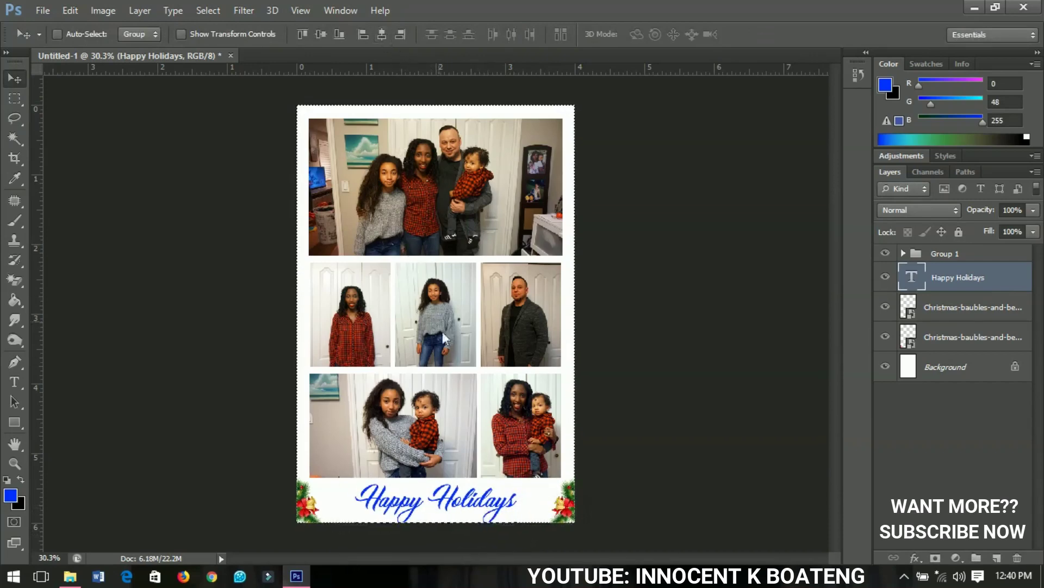
key(ctrl+d)
scroll(447, 532, up, 2)
drag(447, 530, 457, 356)
double_click(457, 356)
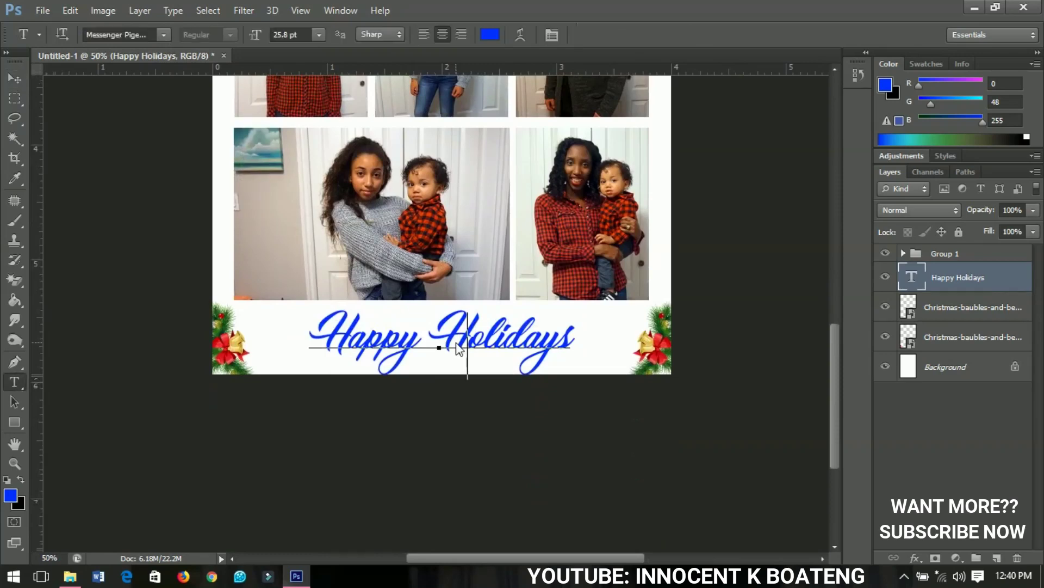
key(ctrl+a)
click(489, 36)
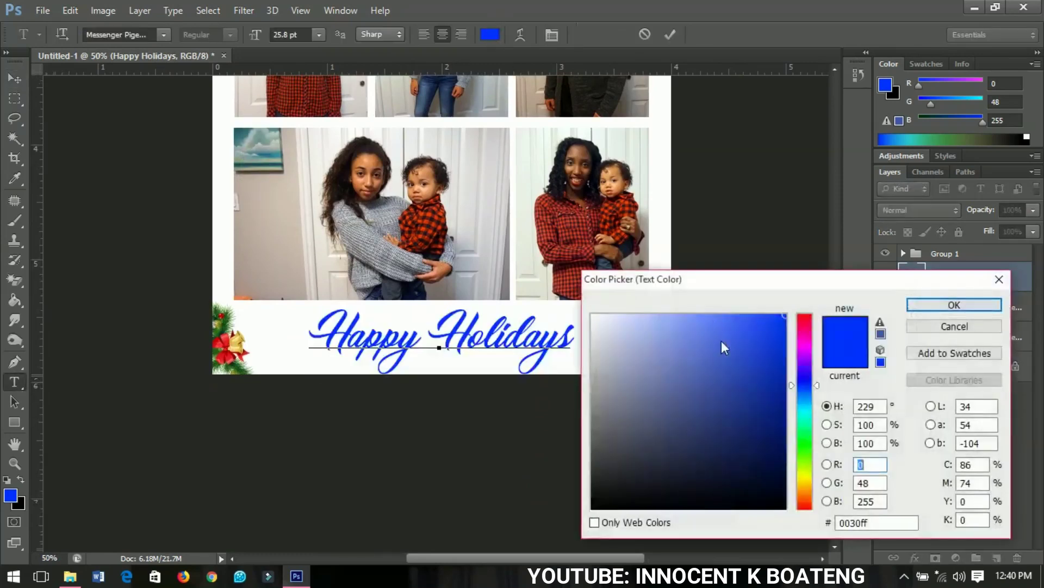
drag(801, 338, 805, 315)
mouse_move(740, 381)
mouse_down()
mouse_move(767, 439)
mouse_move(779, 384)
mouse_move(842, 320)
mouse_up()
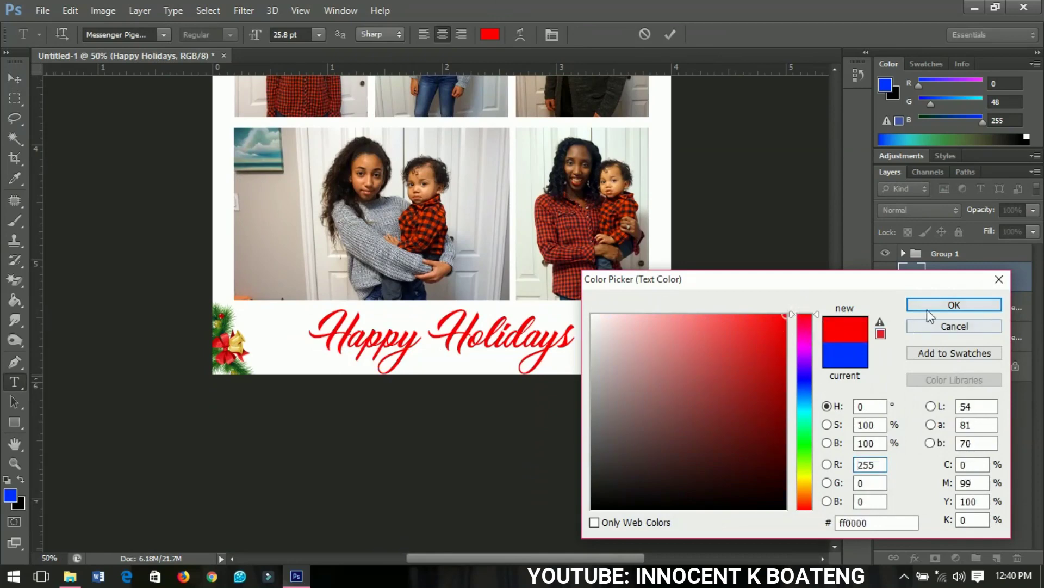
click(925, 328)
click(9, 79)
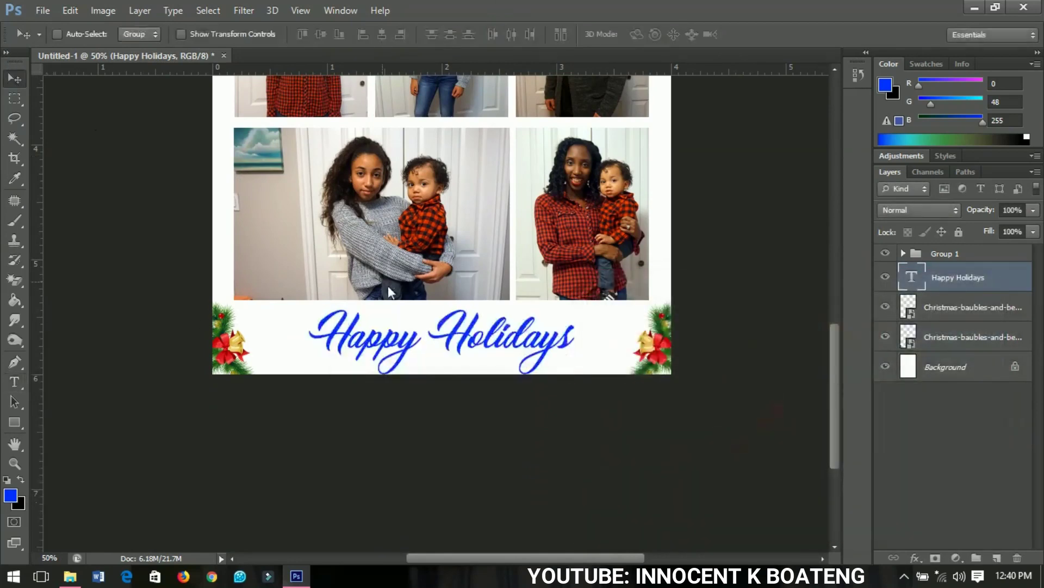
Expand the photo group, delete photo 6CC4E543 from the wide bottom-row frame, and undo the deletion.
key(ctrl+minus)
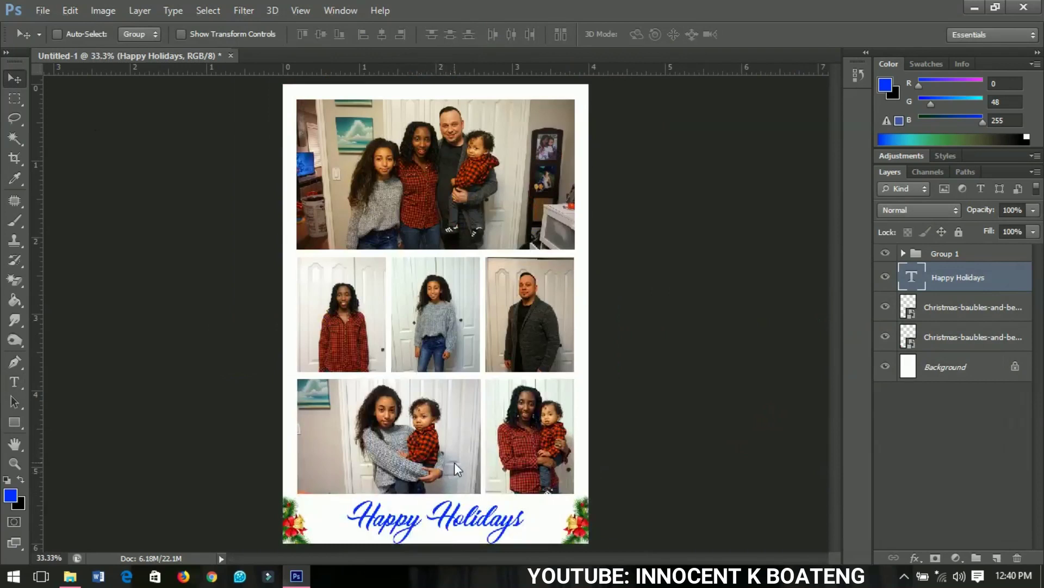
key(ctrl+minus)
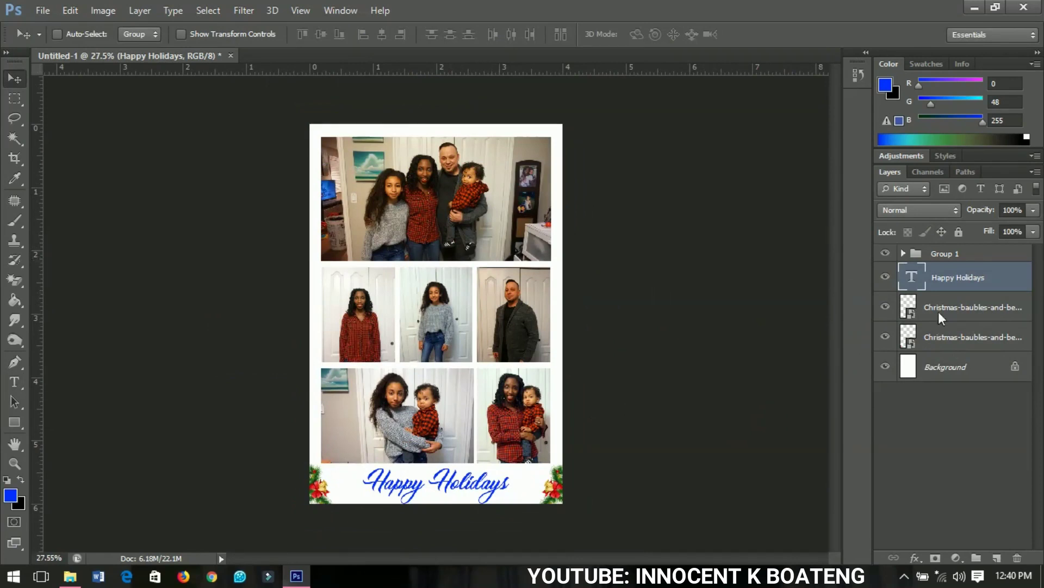
click(905, 251)
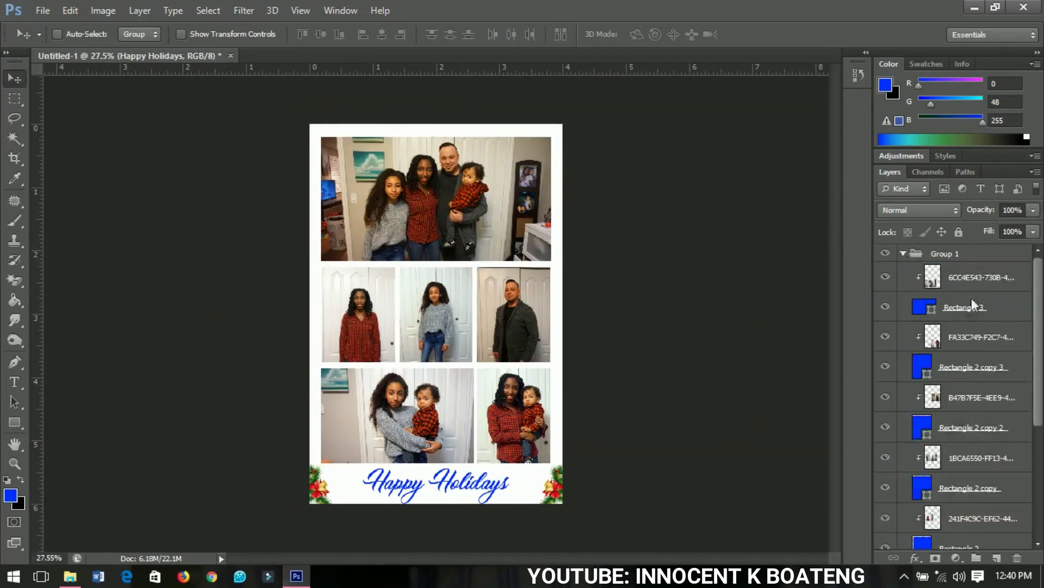
click(972, 277)
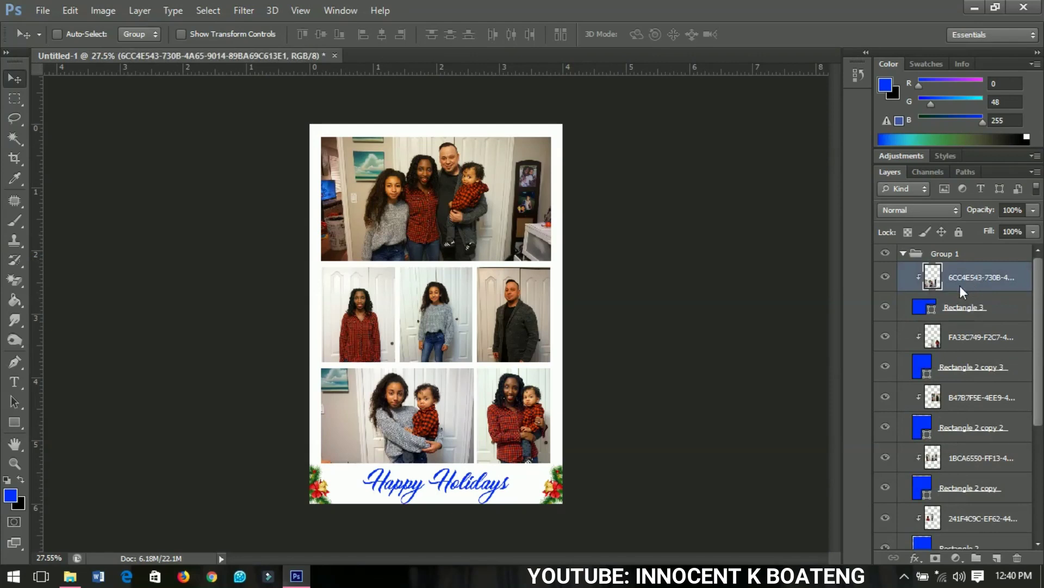
key(Delete)
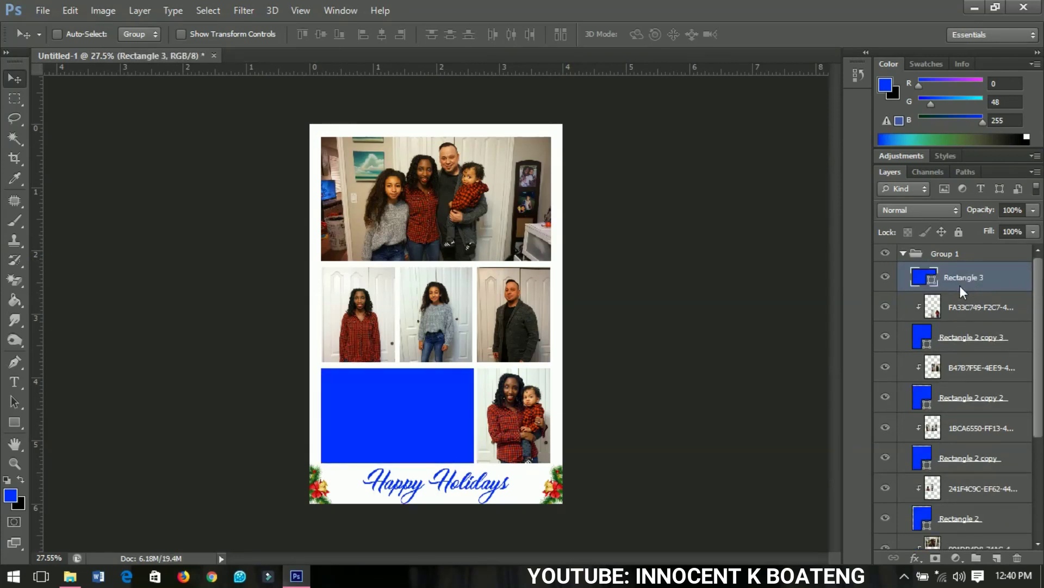
key(ctrl+z)
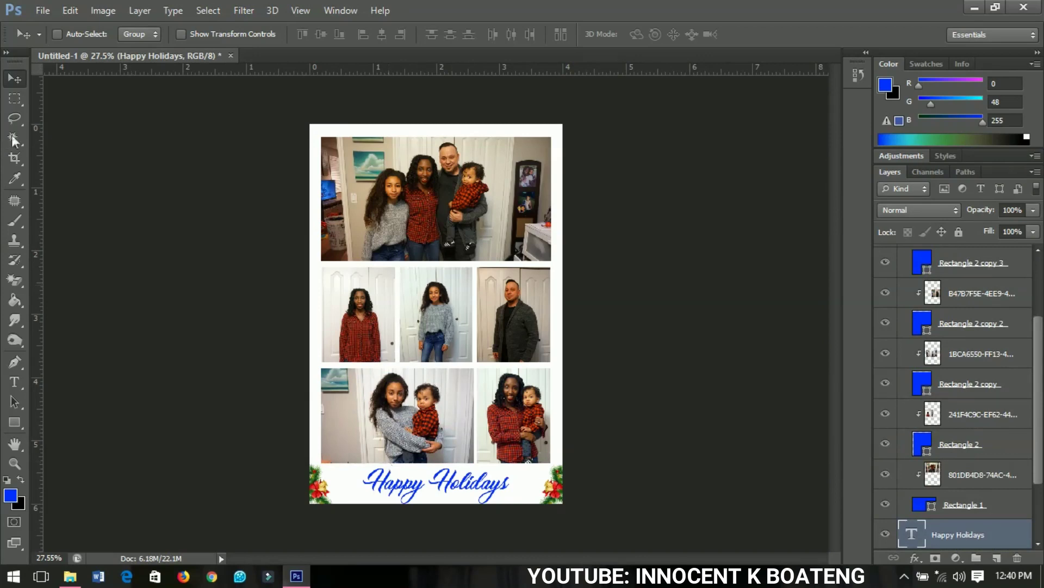
Show the available shape tools for drawing alternative photo frames.
click(14, 425)
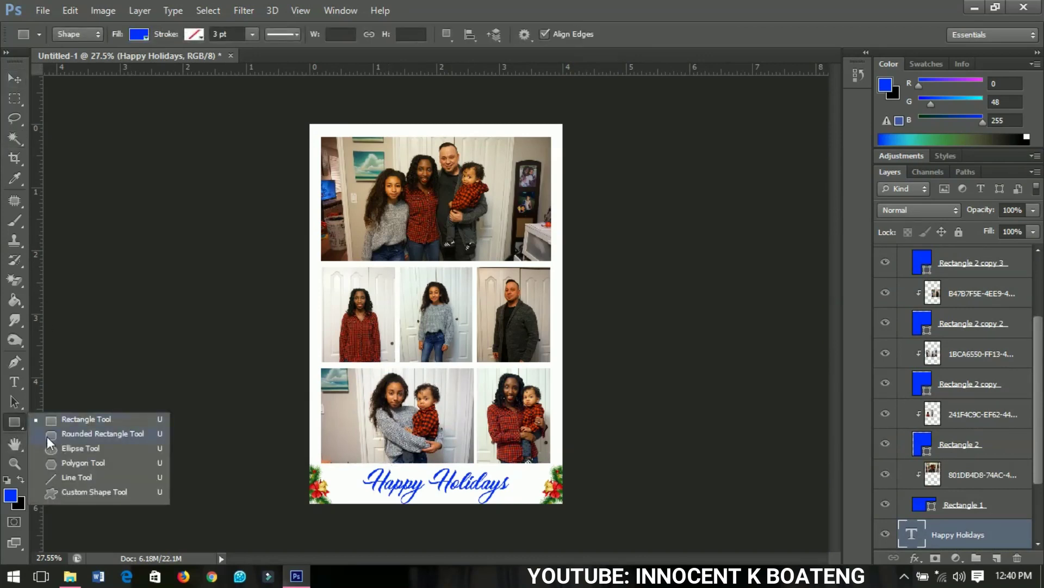